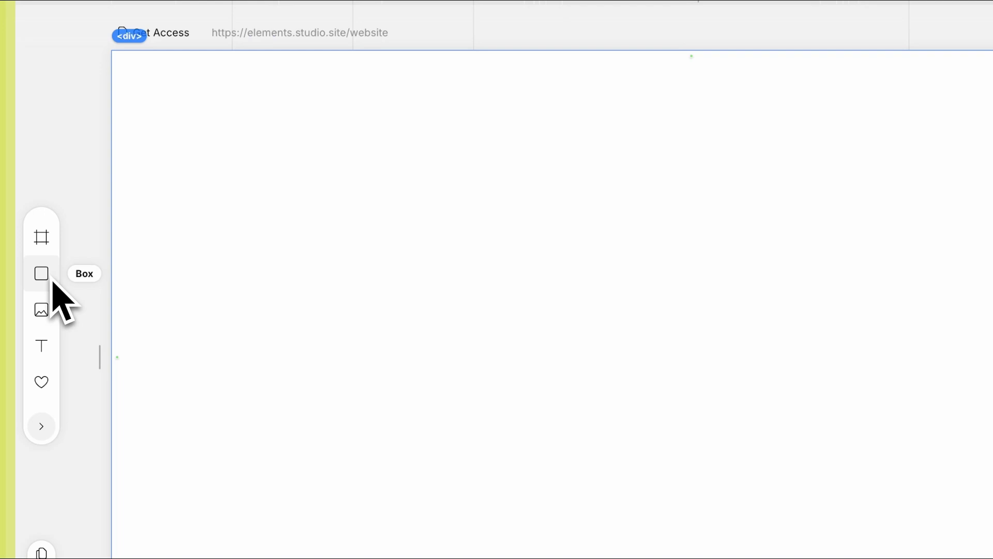
Add a box to the page and size it to 1440 px wide by 900 px high.
{"action": "left_click_drag", "start_coordinate": [42, 273], "coordinate": [559, 297]}
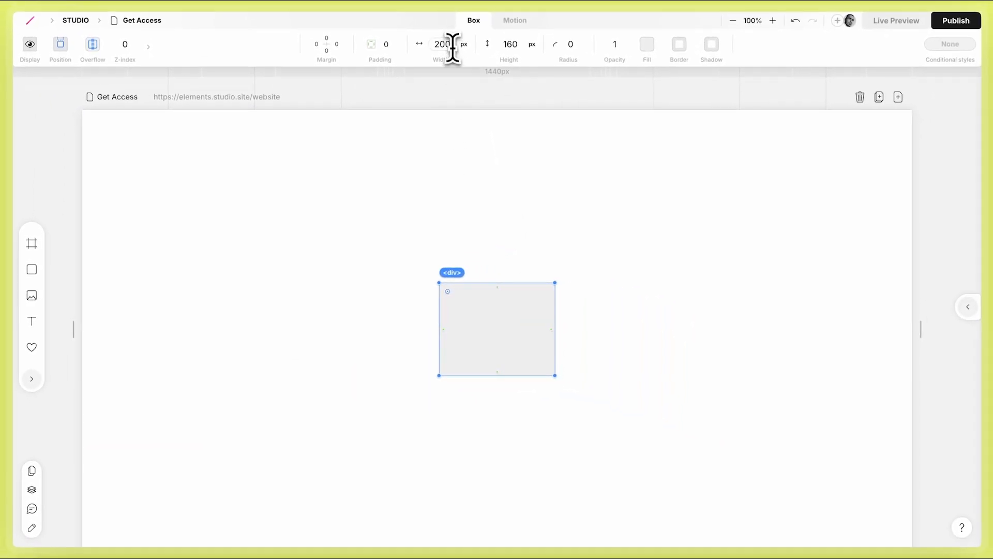
{"action": "left_click", "coordinate": [452, 46]}
{"action": "type", "text": "1440"}
{"action": "key", "text": "Return"}
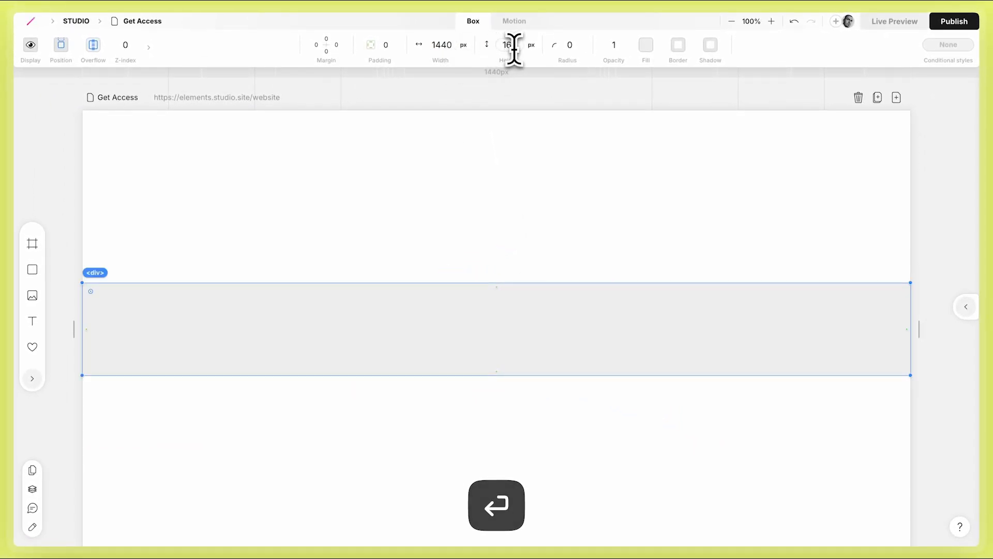
{"action": "left_click", "coordinate": [517, 49]}
{"action": "type", "text": "900"}
{"action": "key", "text": "Return"}
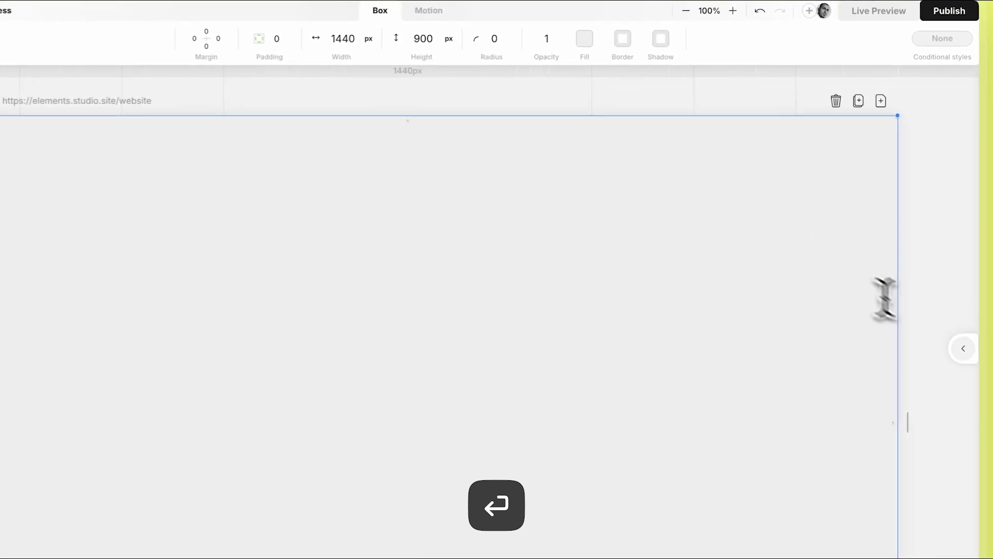
Change the full-page box's tag to main and make its fill transparent.
{"action": "left_click", "coordinate": [962, 353]}
{"action": "left_click", "coordinate": [910, 148]}
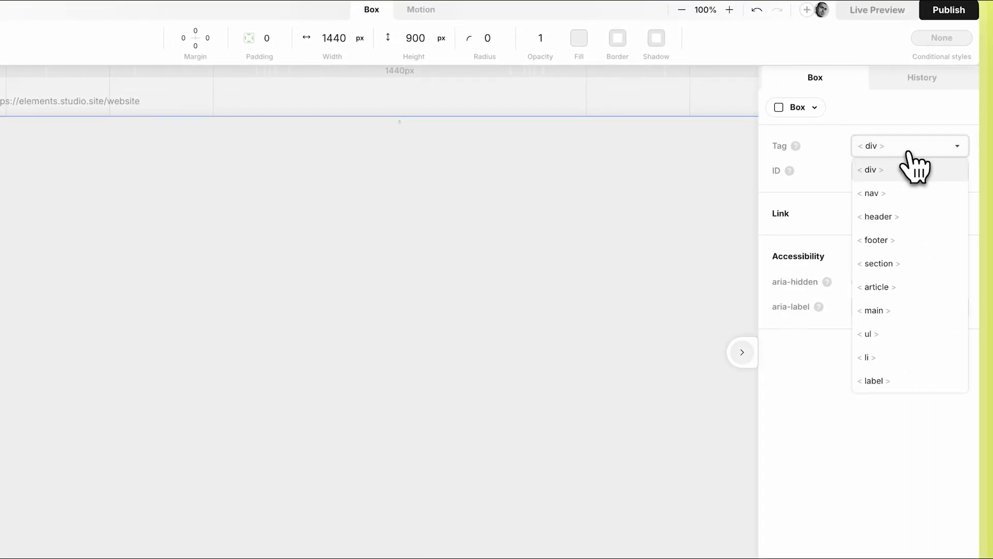
{"action": "left_click", "coordinate": [911, 311]}
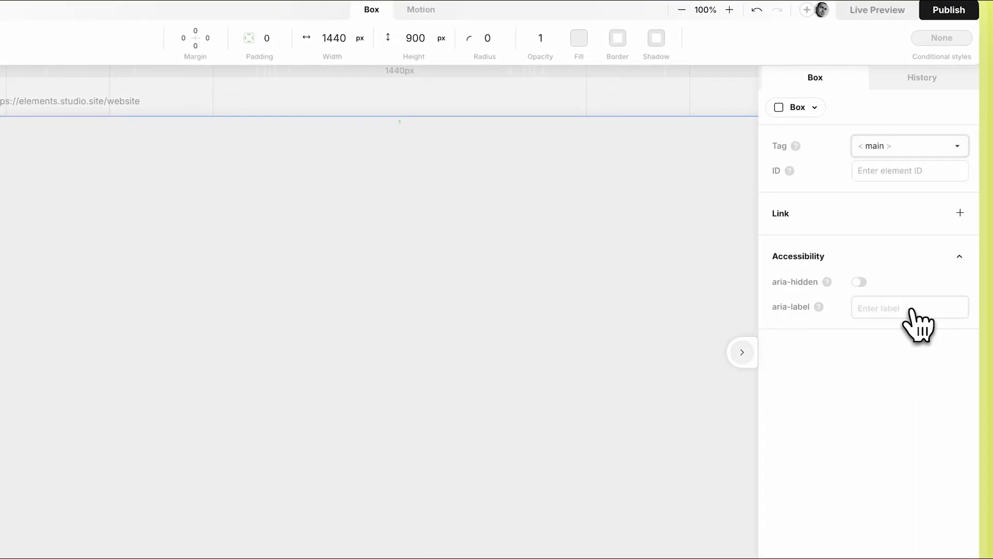
{"action": "left_click", "coordinate": [748, 353]}
{"action": "left_click", "coordinate": [587, 52]}
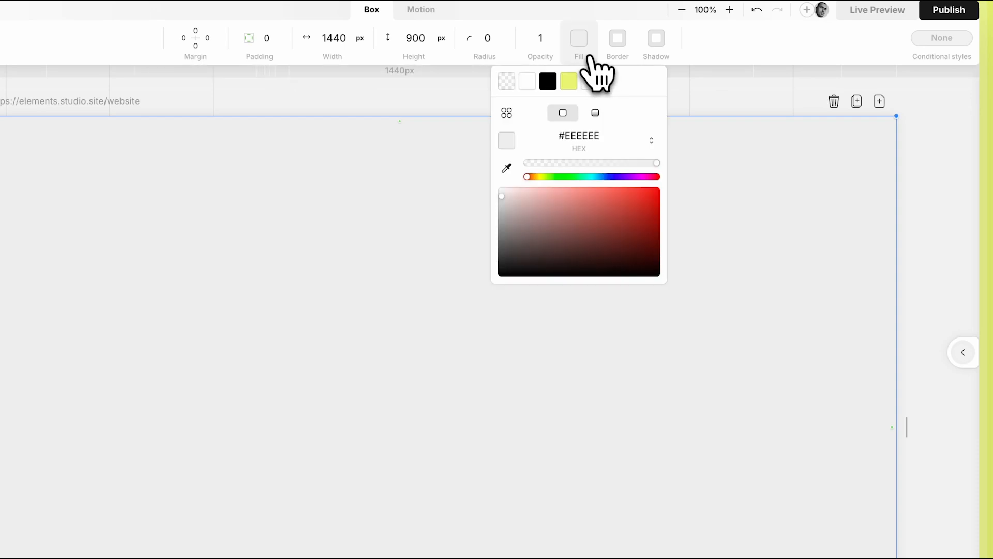
{"action": "left_click", "coordinate": [508, 82]}
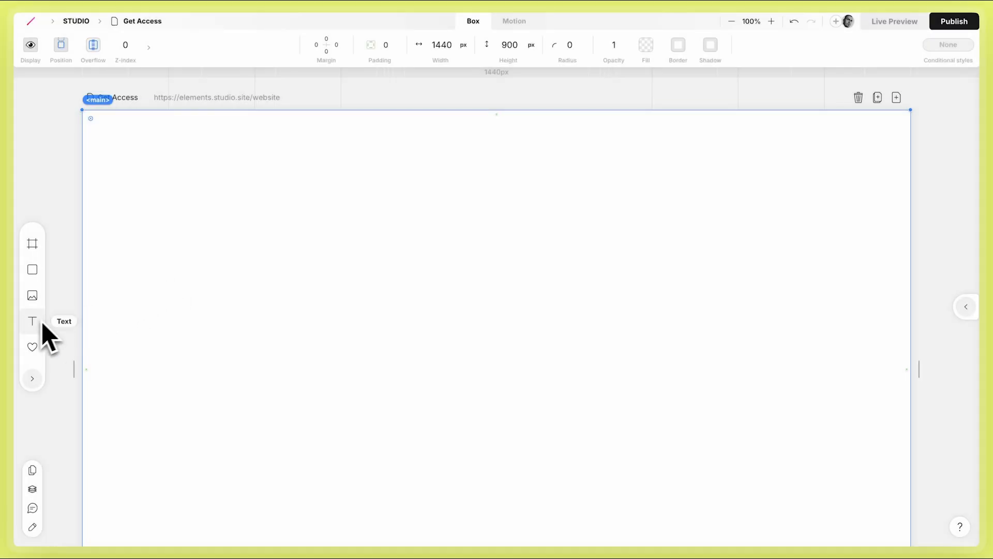
Add a text element in the middle of the main box and paste in "Discover photo collections from creators with early access.".
{"action": "left_click_drag", "start_coordinate": [44, 324], "coordinate": [254, 306]}
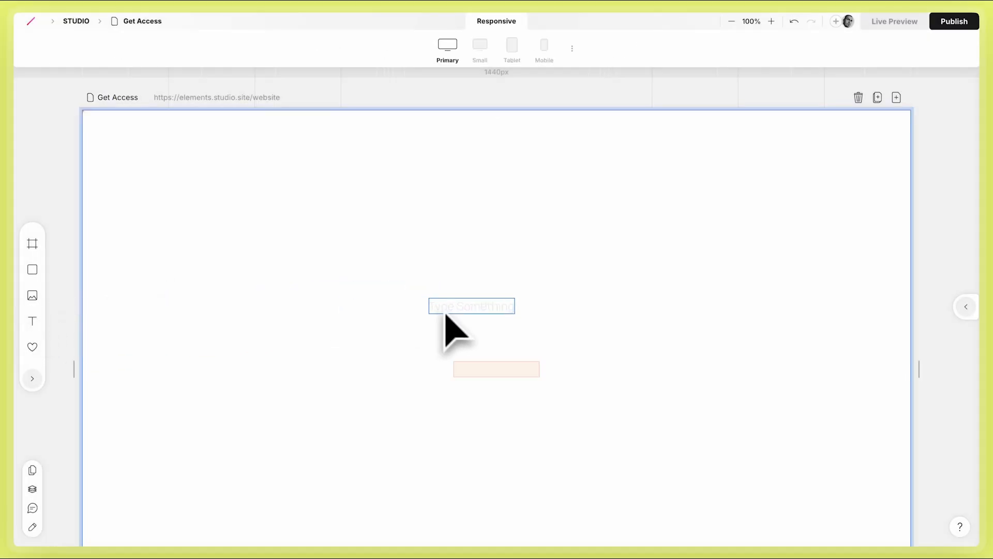
{"action": "left_click_drag", "start_coordinate": [446, 316], "coordinate": [497, 387]}
{"action": "key", "text": "super+v"}
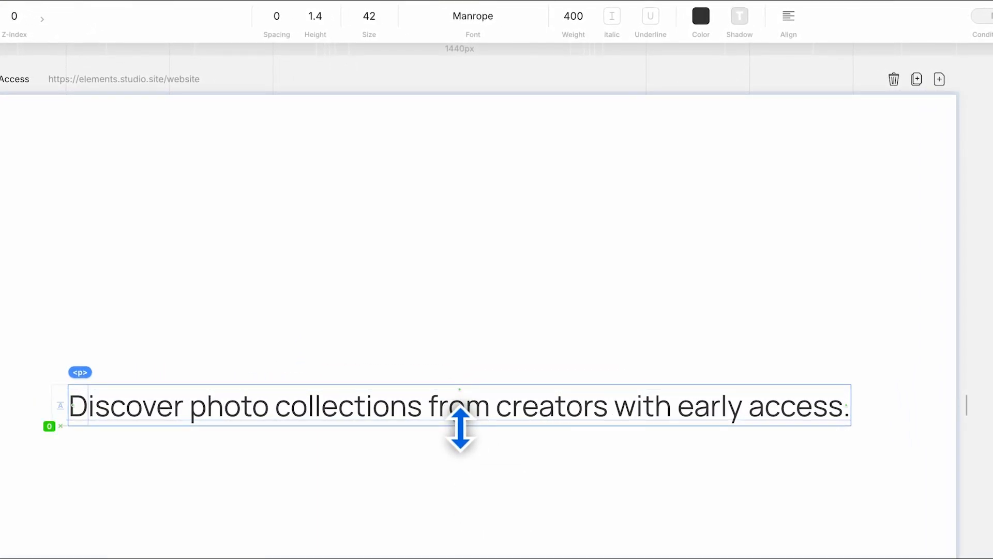
Colour the "Discover photo collections" text black (#000000) and set its font weight to 600.
{"action": "left_click", "coordinate": [701, 16]}
{"action": "left_click", "coordinate": [676, 61]}
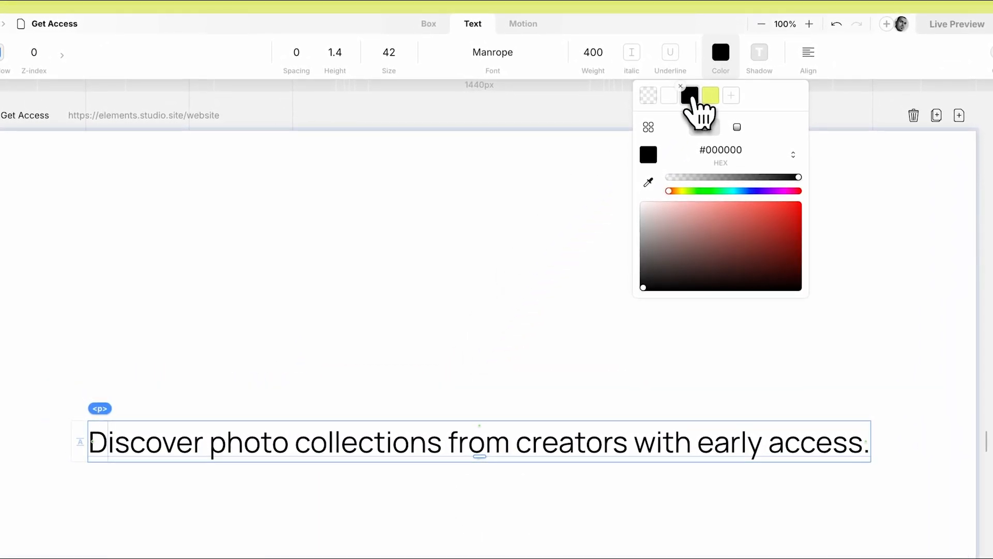
{"action": "left_click", "coordinate": [593, 52]}
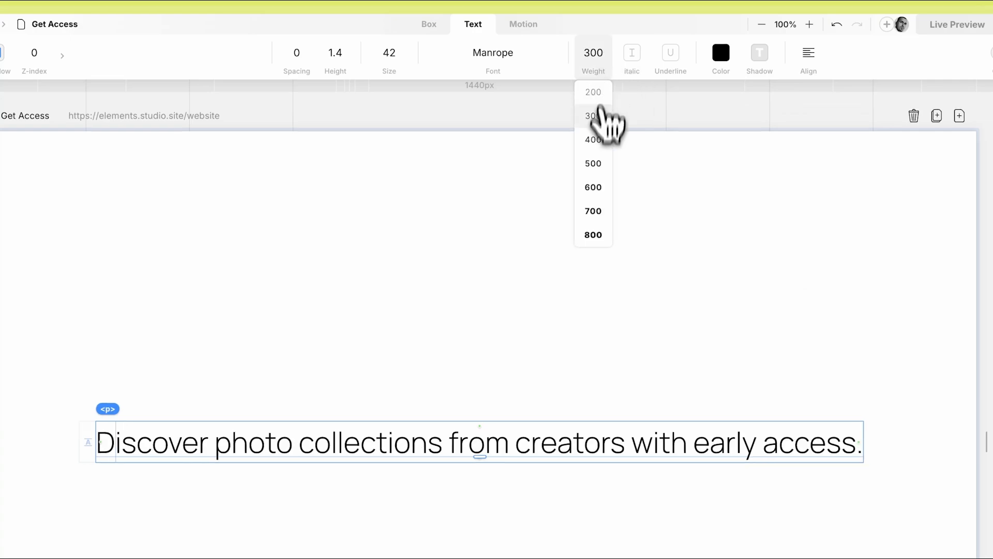
{"action": "left_click", "coordinate": [594, 186]}
Set the headline's line height to 1.2 and letter spacing to -0.02, and tag it as h1.
{"action": "left_click", "coordinate": [353, 65]}
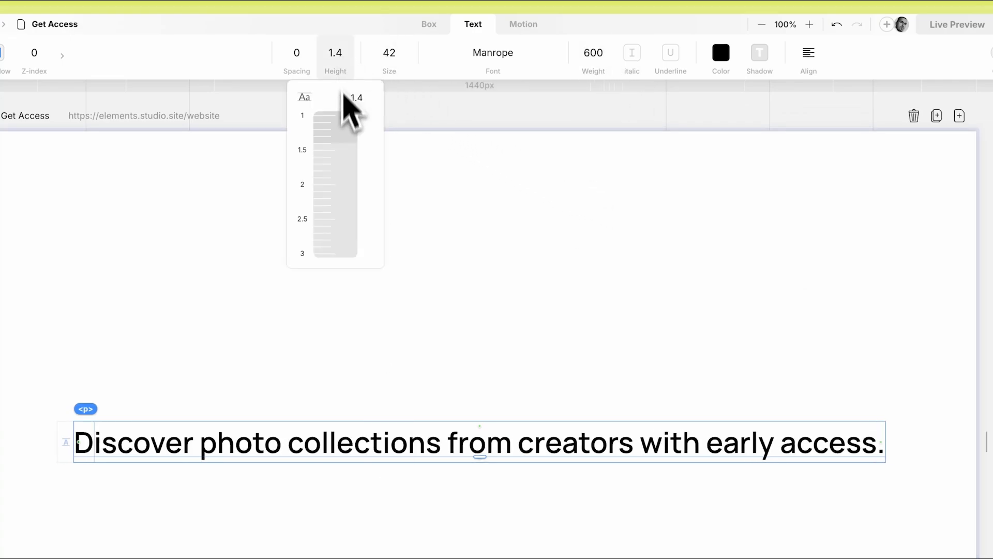
{"action": "left_click_drag", "start_coordinate": [343, 115], "coordinate": [343, 131]}
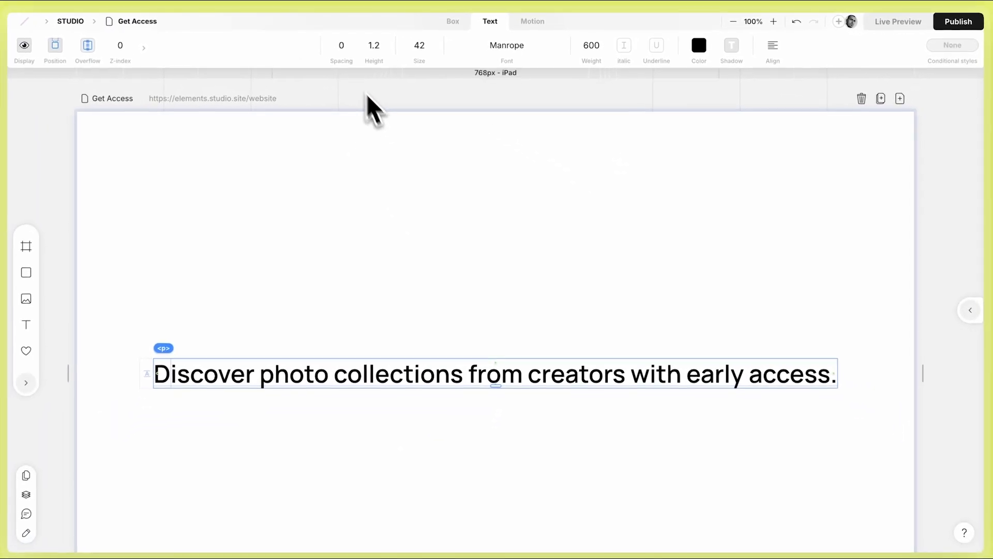
{"action": "left_click", "coordinate": [344, 56]}
{"action": "left_click_drag", "start_coordinate": [354, 82], "coordinate": [354, 116]}
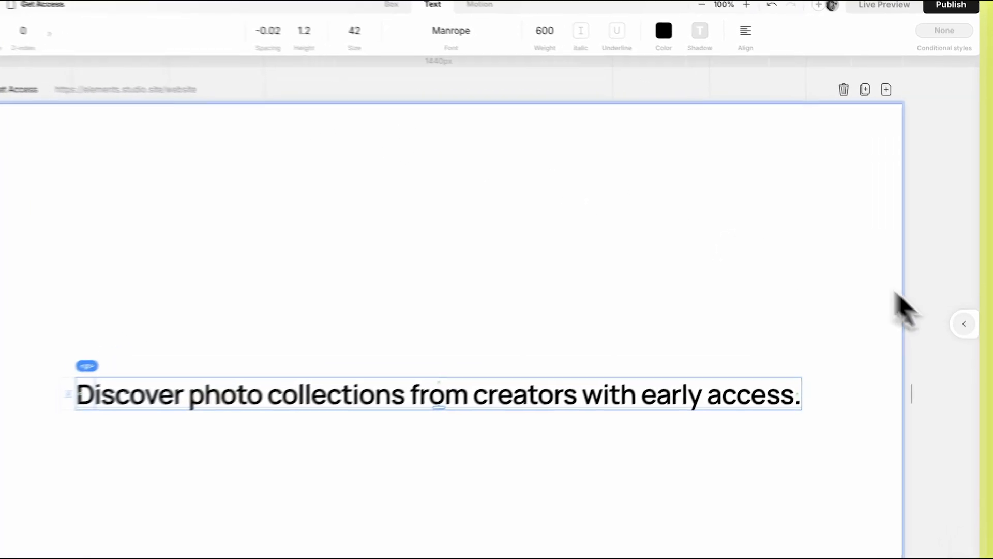
{"action": "left_click", "coordinate": [963, 324]}
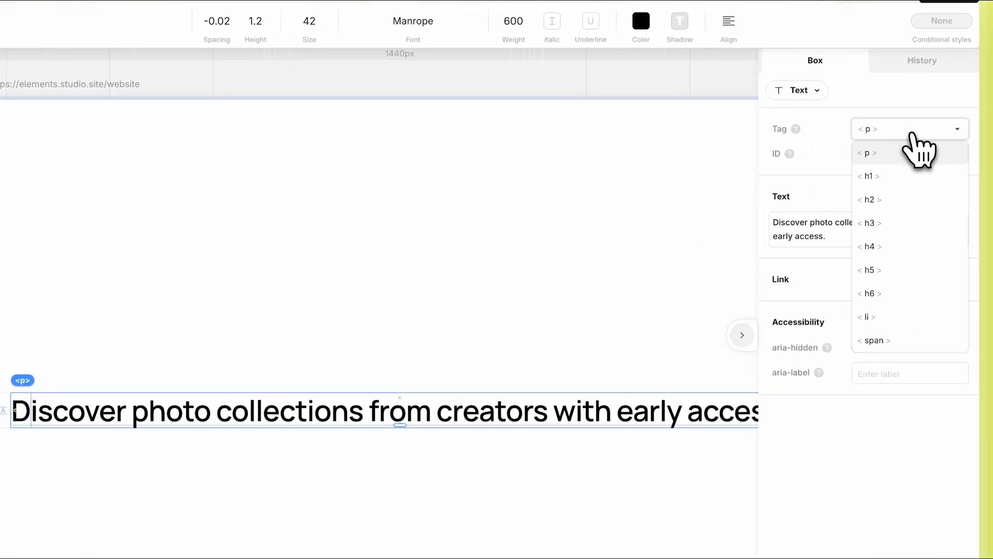
{"action": "left_click", "coordinate": [904, 178]}
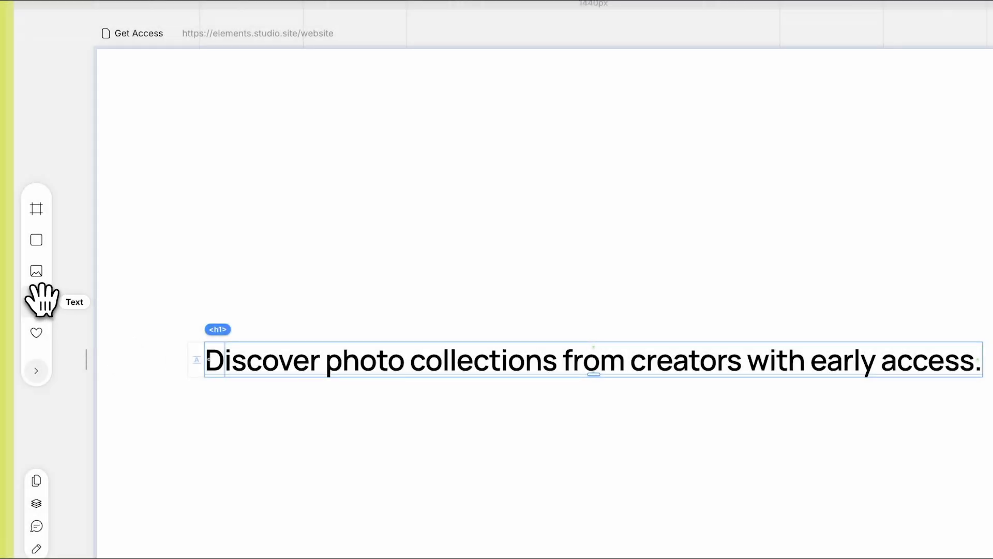
Add "Get early access to a database of photo collections divided into categories —" as text below the headline, coloured black at 0.7 opacity.
{"action": "left_click", "coordinate": [37, 301]}
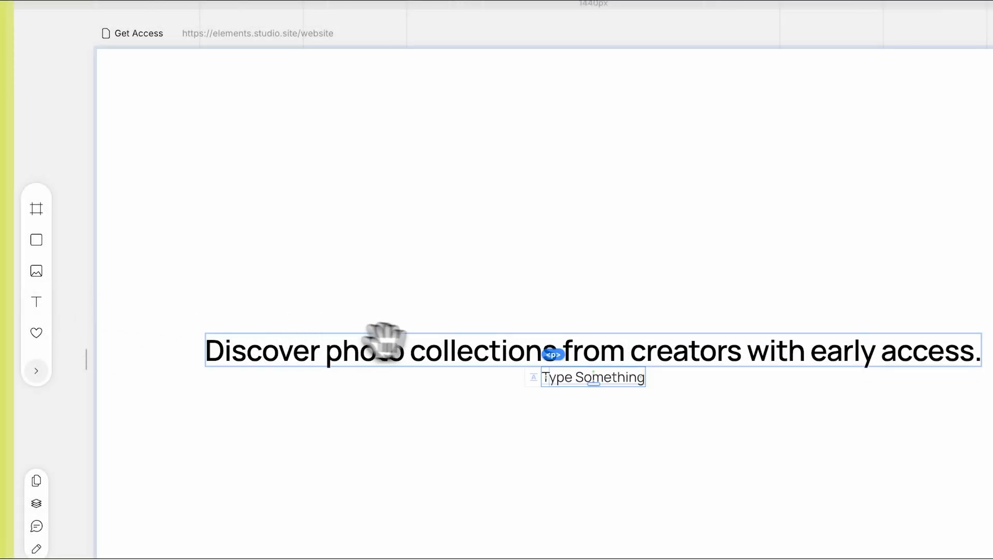
{"action": "type", "text": "Get early access to a database of photo collections divided into categories --"}
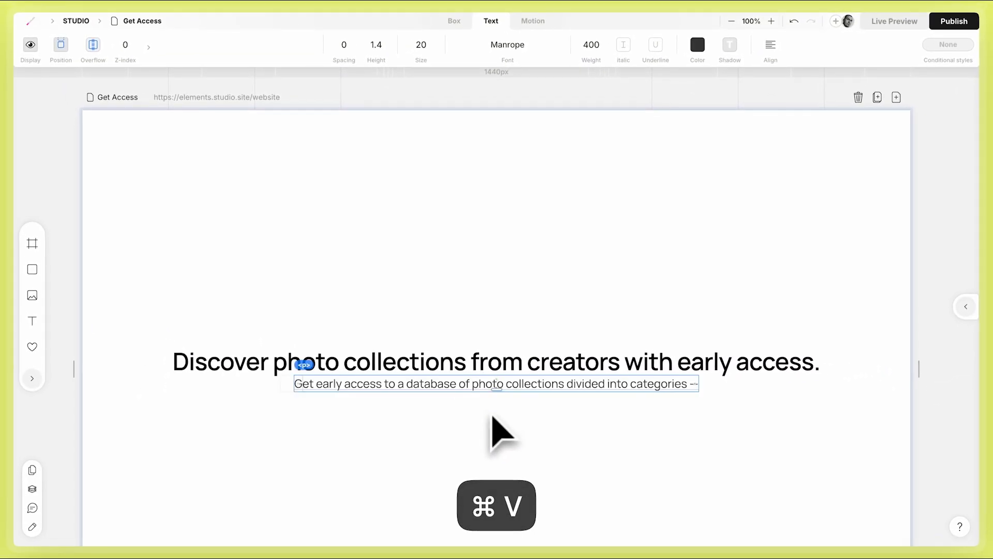
{"action": "left_click", "coordinate": [696, 51]}
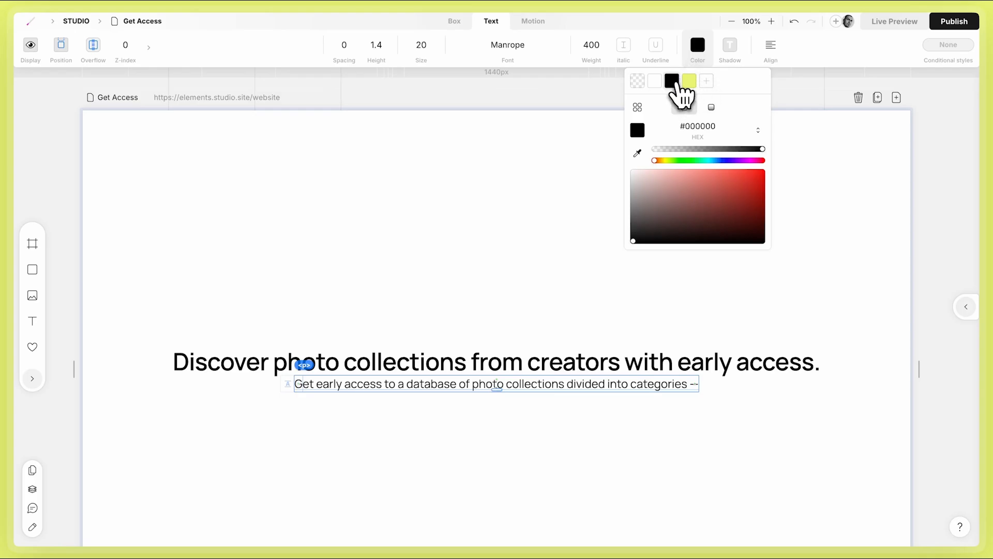
{"action": "left_click_drag", "start_coordinate": [735, 149], "coordinate": [730, 149]}
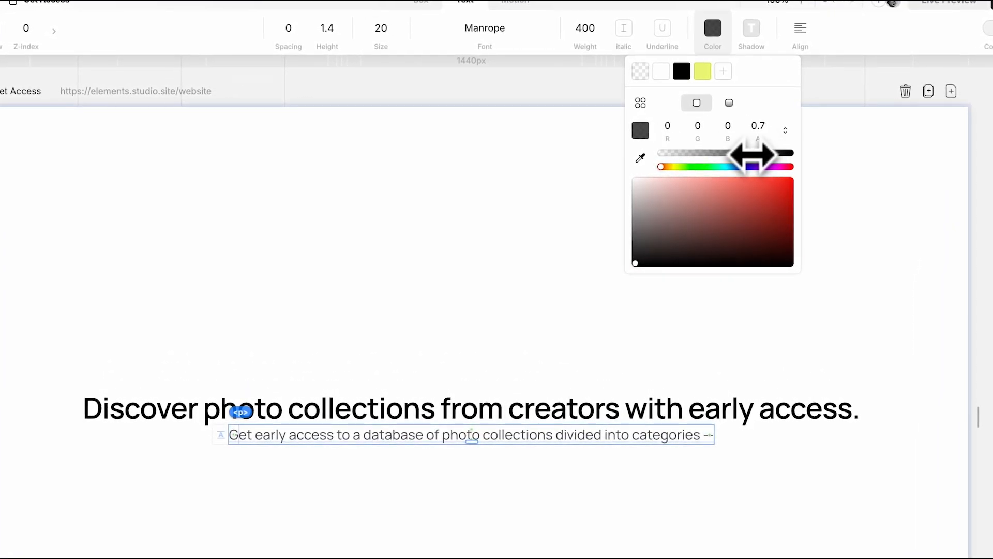
{"action": "left_click", "coordinate": [723, 72]}
Set the subtitle text to weight 500, size 18 and line height 1.5.
{"action": "left_click", "coordinate": [587, 77]}
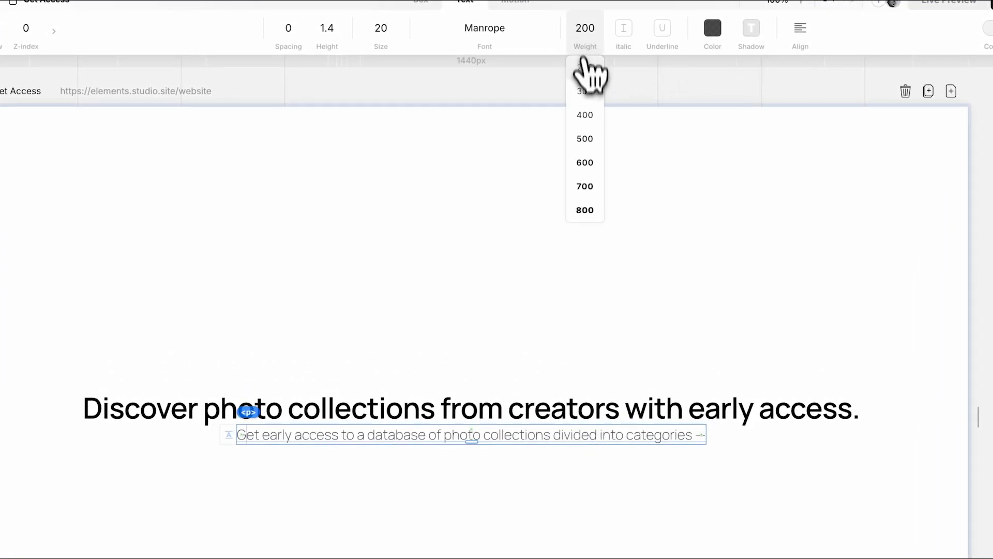
{"action": "left_click", "coordinate": [593, 148]}
{"action": "left_click", "coordinate": [379, 41]}
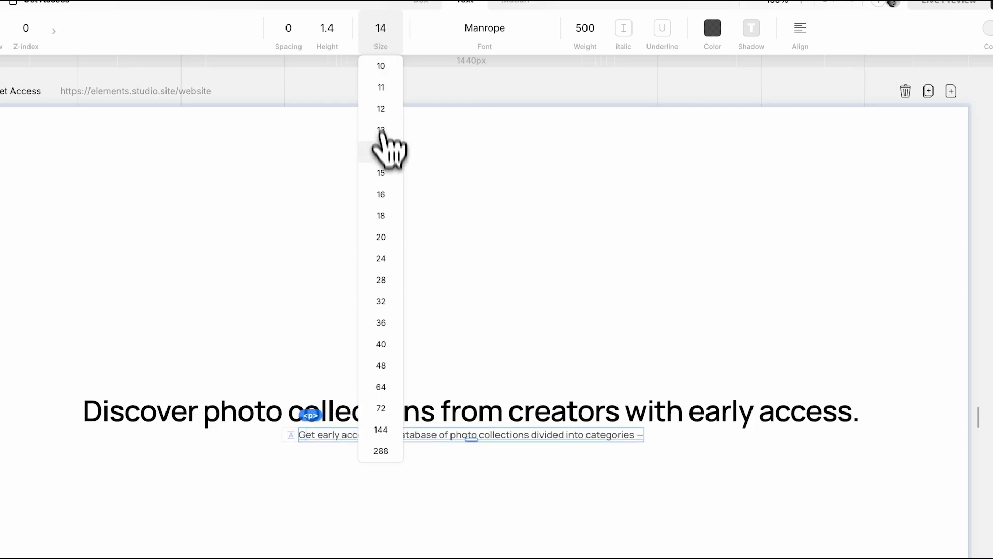
{"action": "left_click", "coordinate": [389, 218]}
{"action": "left_click", "coordinate": [332, 31]}
{"action": "left_click_drag", "start_coordinate": [341, 109], "coordinate": [342, 131]}
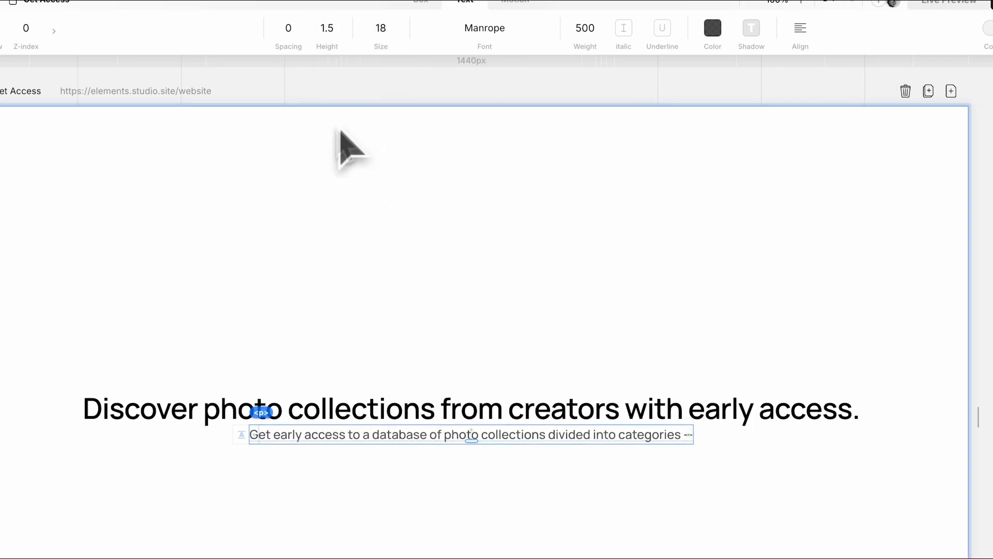
Widen the main box's gap between the headline and the subtitle to about 23 px.
{"action": "left_click", "coordinate": [363, 217]}
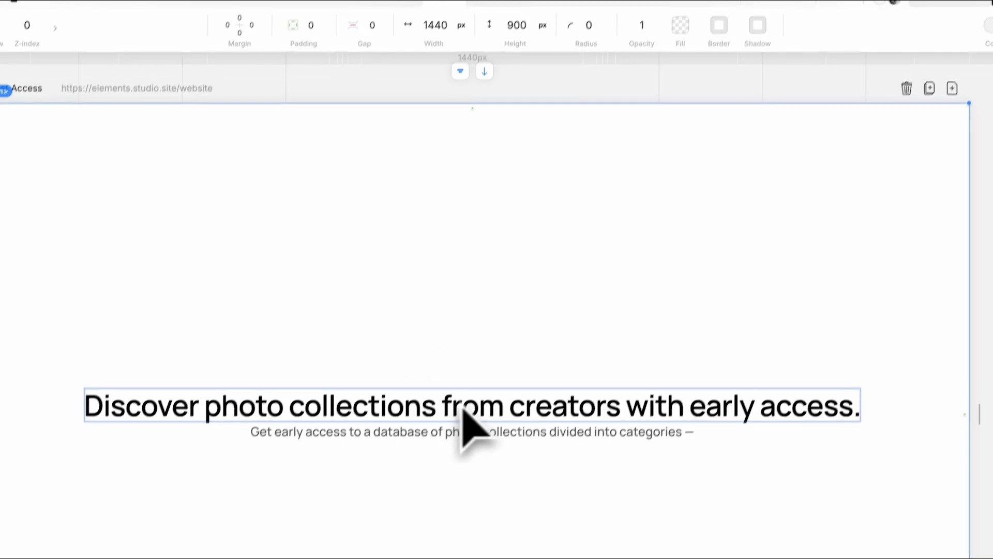
{"action": "left_click_drag", "start_coordinate": [468, 422], "coordinate": [471, 439]}
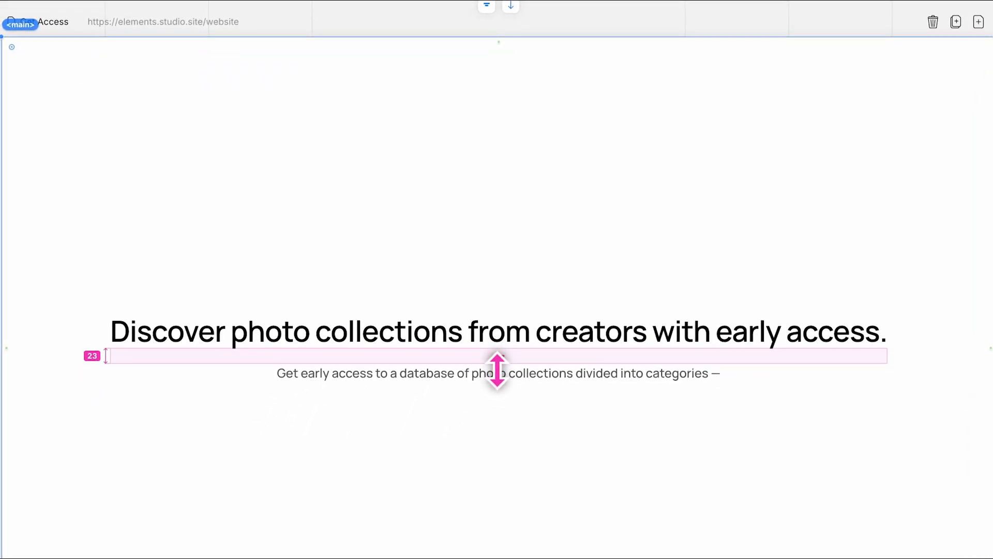
{"action": "left_click_drag", "start_coordinate": [497, 371], "coordinate": [497, 374]}
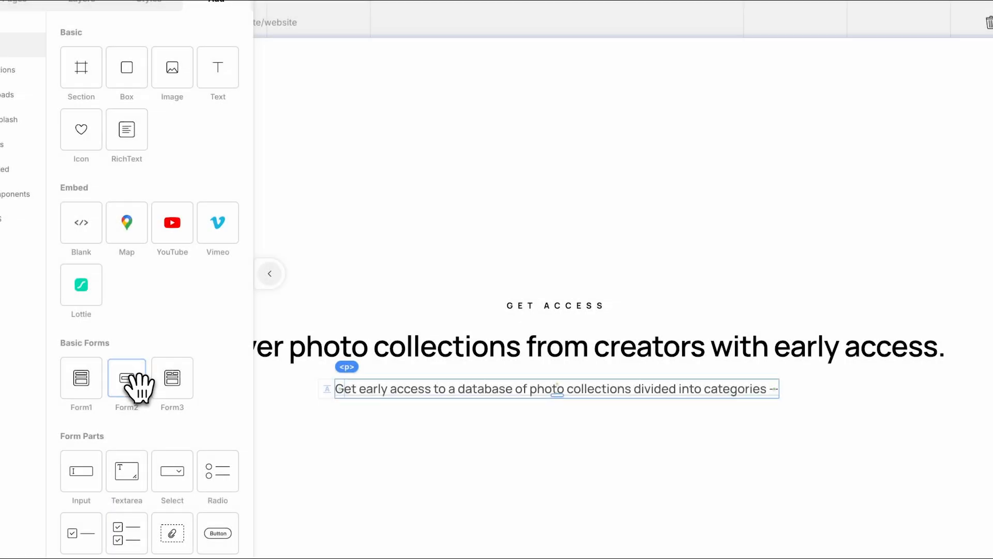
Insert the Form2 email form below the subtitle and remove its outer margin.
{"action": "left_click_drag", "start_coordinate": [138, 388], "coordinate": [444, 445]}
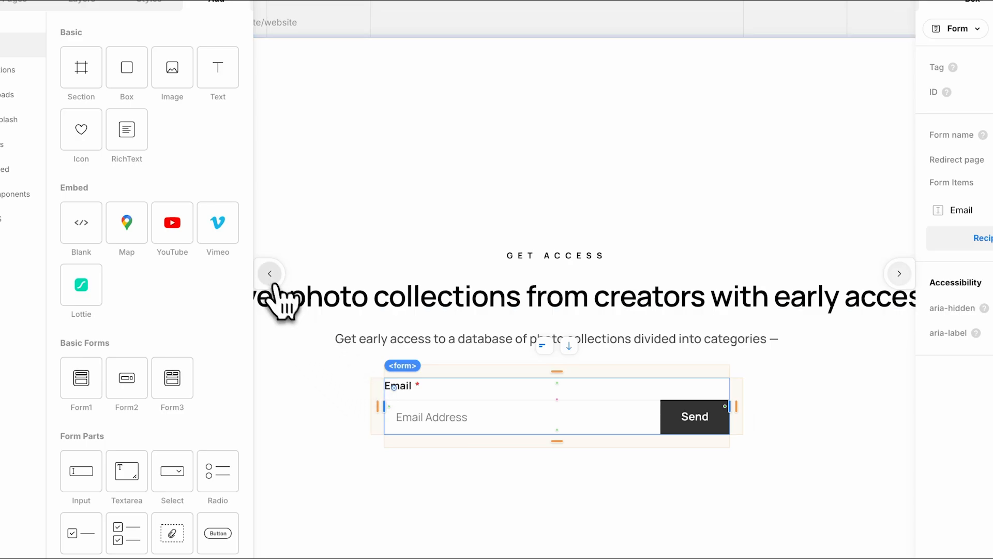
{"action": "left_click_drag", "start_coordinate": [556, 371], "coordinate": [556, 354]}
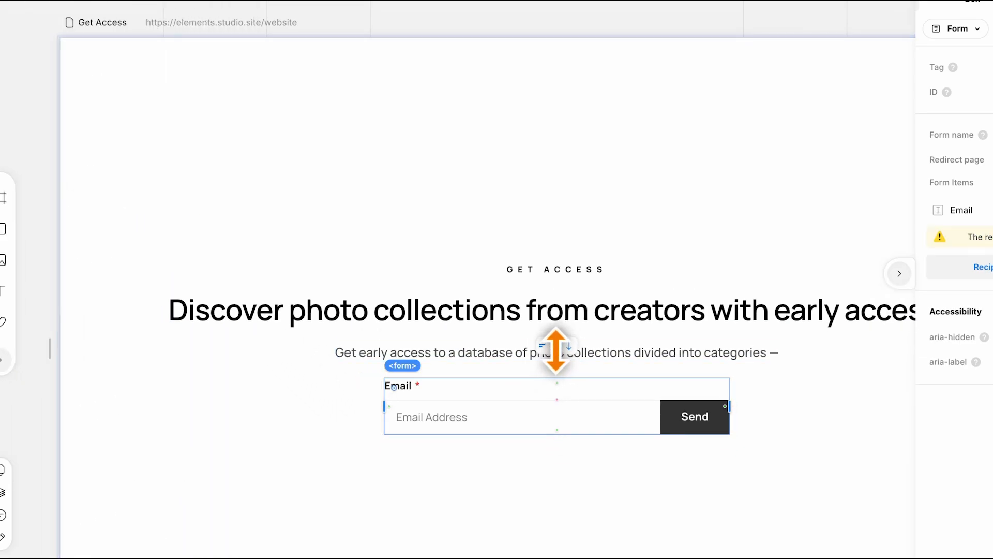
Name the email form "Get Access".
{"action": "double_click", "coordinate": [894, 178]}
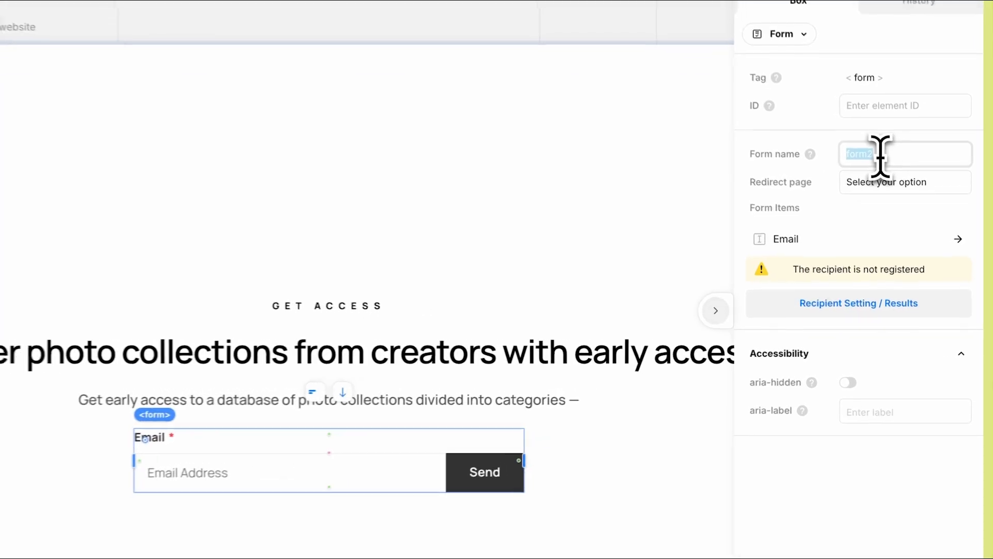
{"action": "type", "text": "Get Ac"}
{"action": "type", "text": "cess"}
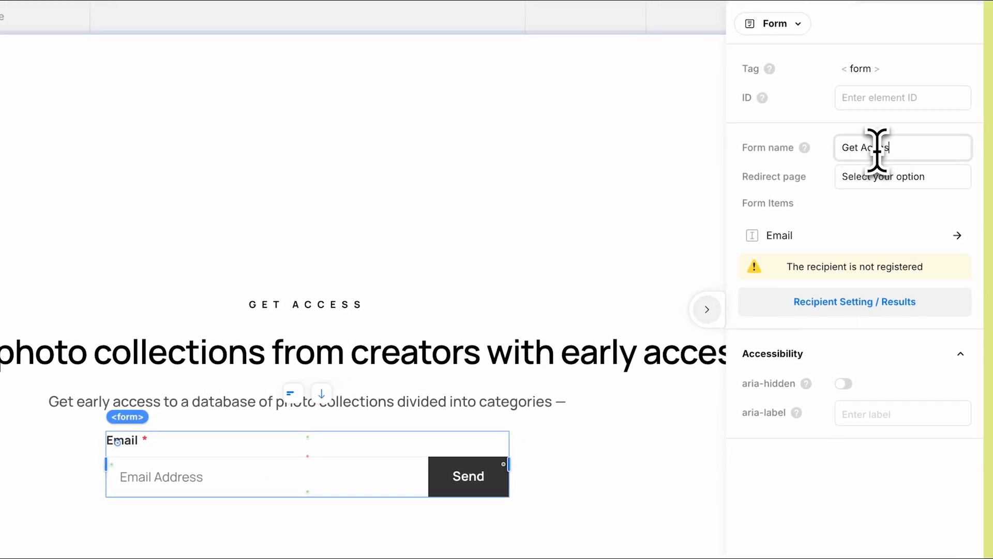
{"action": "key", "text": "Return"}
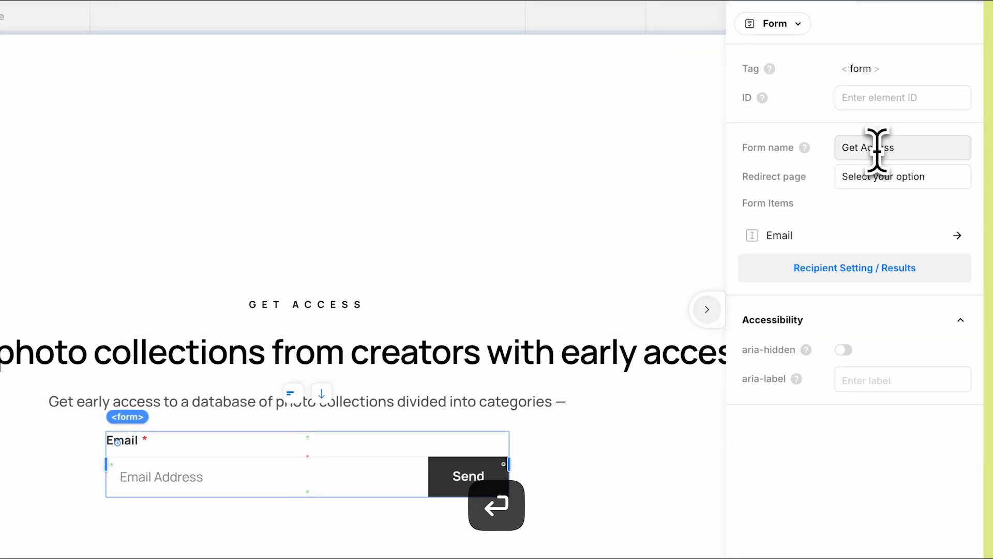
{"action": "left_click", "coordinate": [709, 309]}
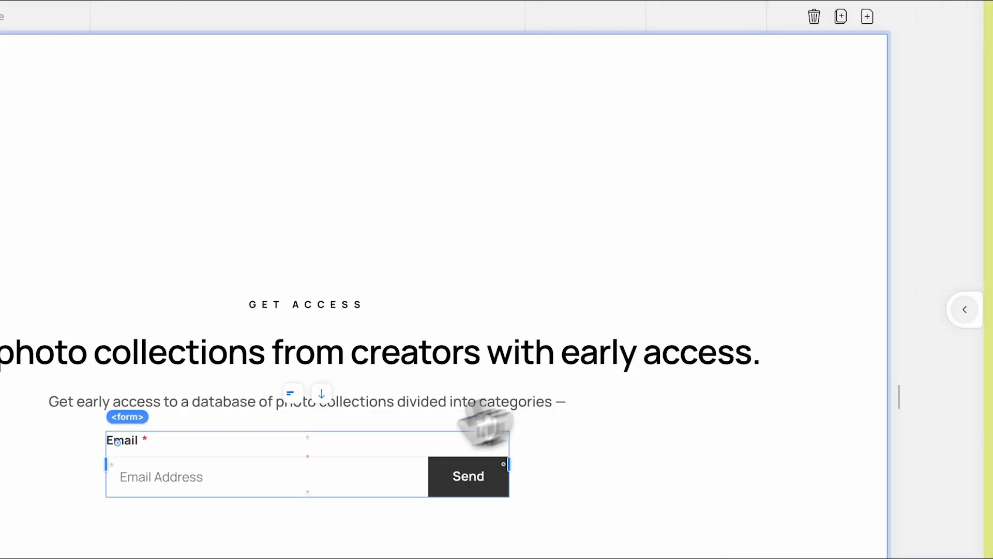
Delete the Email label above the form's address field.
{"action": "left_click", "coordinate": [328, 416]}
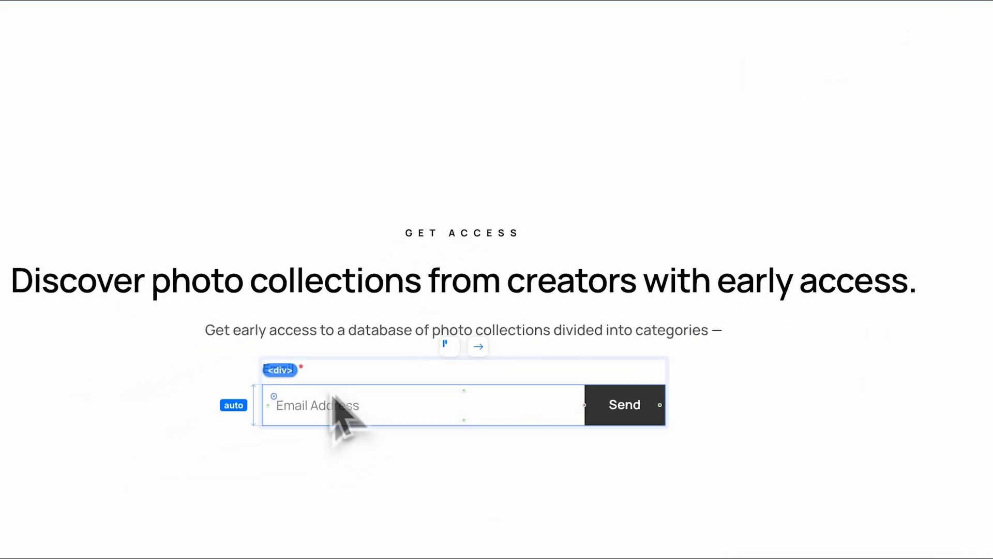
{"action": "left_click", "coordinate": [277, 382]}
{"action": "key", "text": "BackSpace"}
Round the corners of the form's Email Address input into a full pill shape.
{"action": "left_click", "coordinate": [304, 391]}
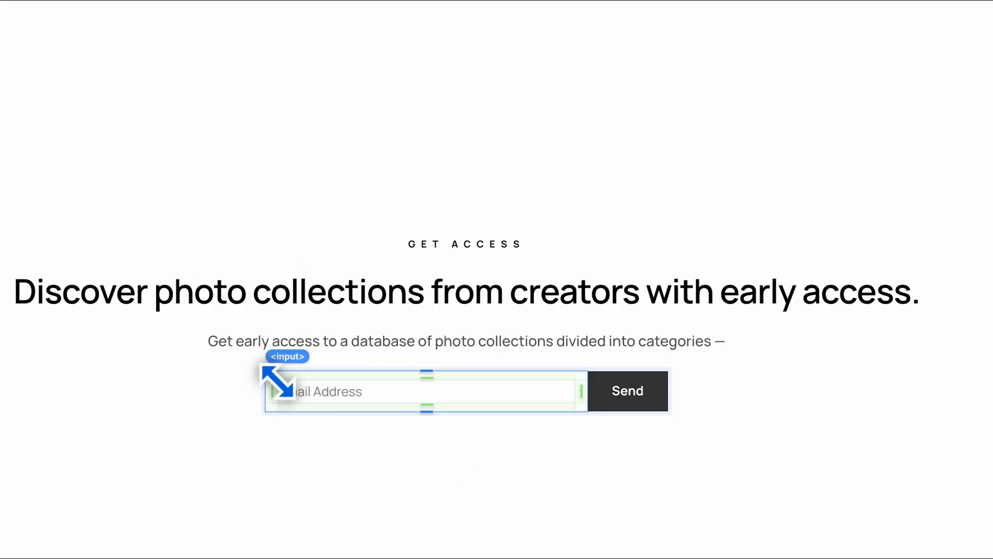
{"action": "left_click_drag", "start_coordinate": [309, 416], "coordinate": [312, 421]}
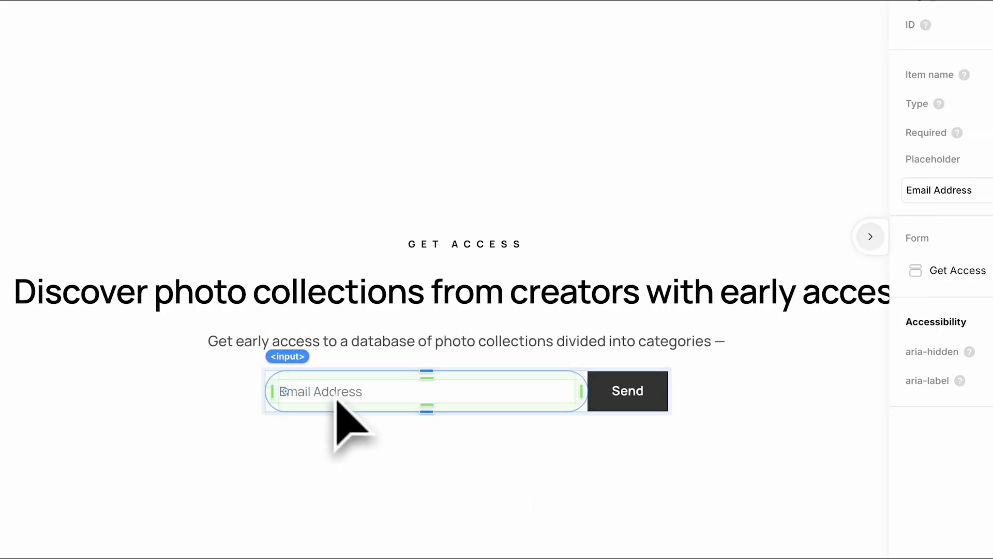
Change the email input's placeholder text to "Enter your e-mail *".
{"action": "left_click", "coordinate": [971, 190]}
{"action": "type", "text": "Enter your e-mail *"}
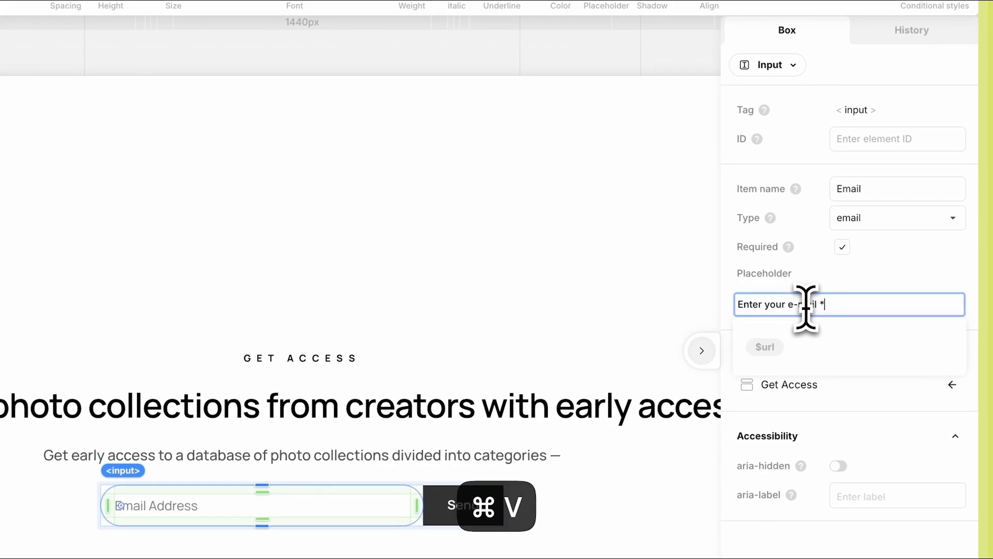
{"action": "key", "text": "Return"}
{"action": "left_click", "coordinate": [703, 351]}
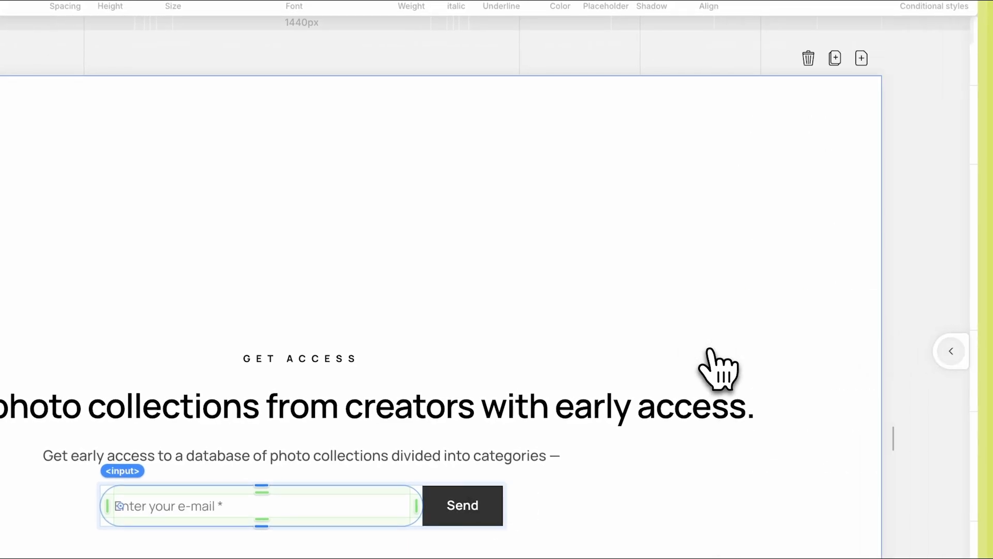
Set the email input's text and placeholder colours to black and its font weight to 600.
{"action": "left_click", "coordinate": [560, 0]}
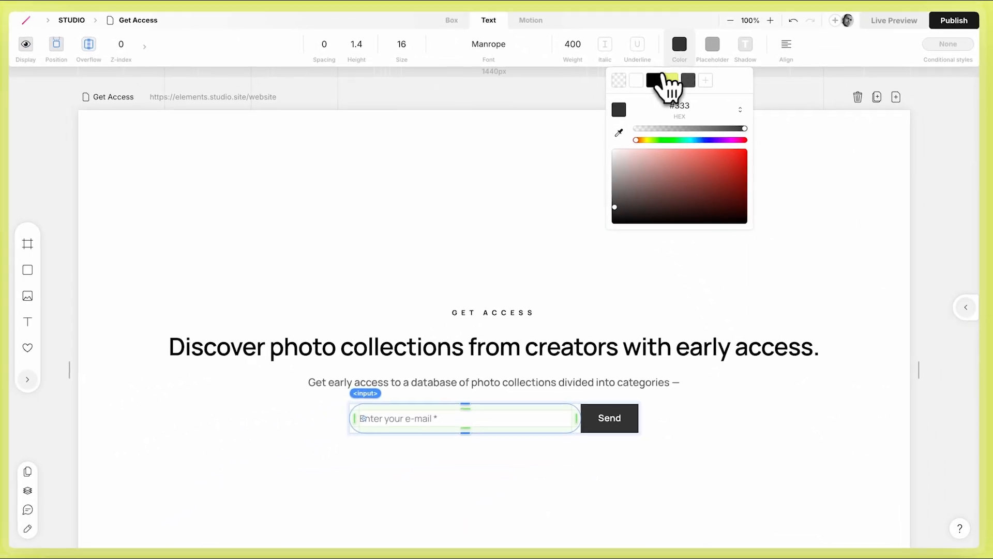
{"action": "left_click", "coordinate": [654, 81]}
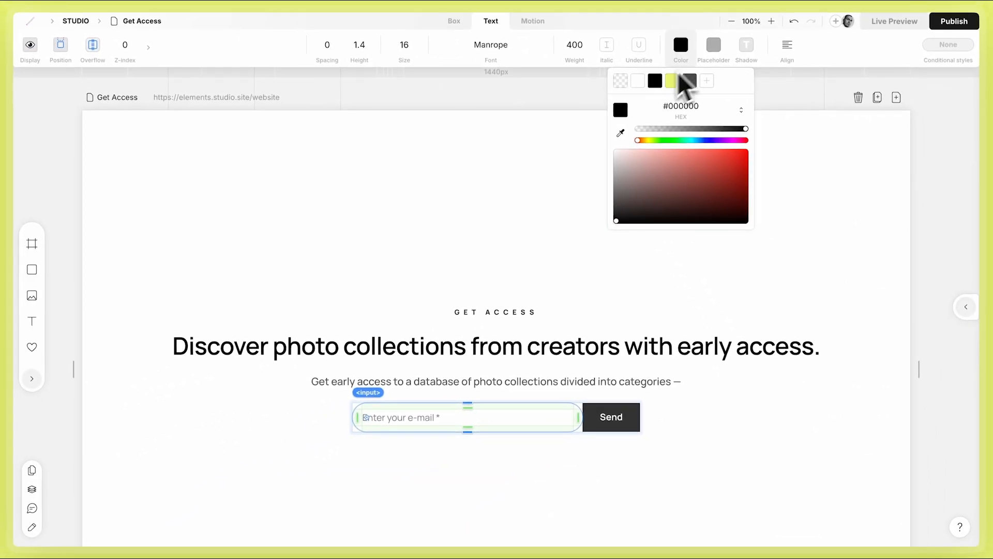
{"action": "left_click", "coordinate": [712, 45]}
{"action": "left_click", "coordinate": [688, 81]}
{"action": "left_click", "coordinate": [574, 46]}
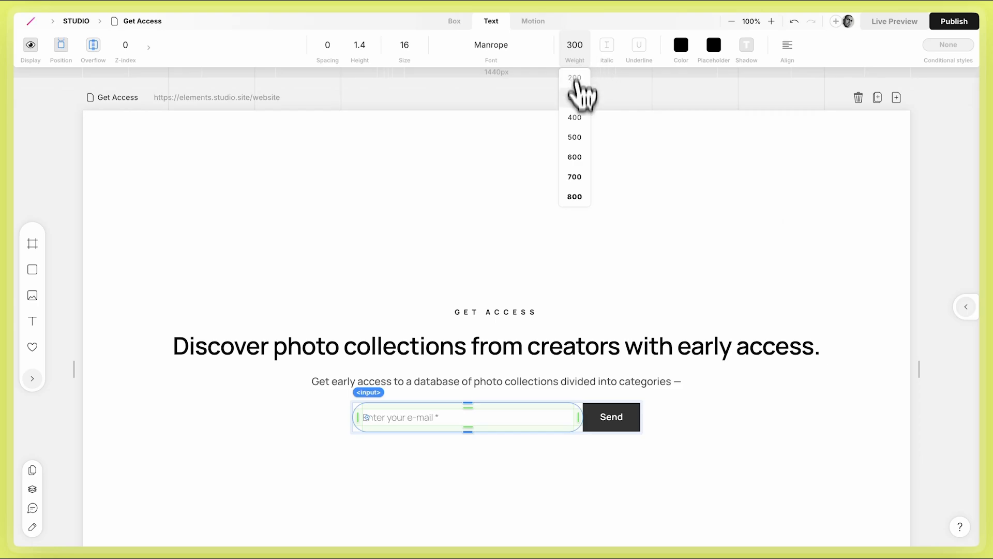
{"action": "left_click", "coordinate": [575, 157]}
{"action": "left_click", "coordinate": [491, 45]}
Fill the email input with semi-transparent lime, RGB 234, 246, 115 at 0.7 alpha.
{"action": "left_click", "coordinate": [454, 21]}
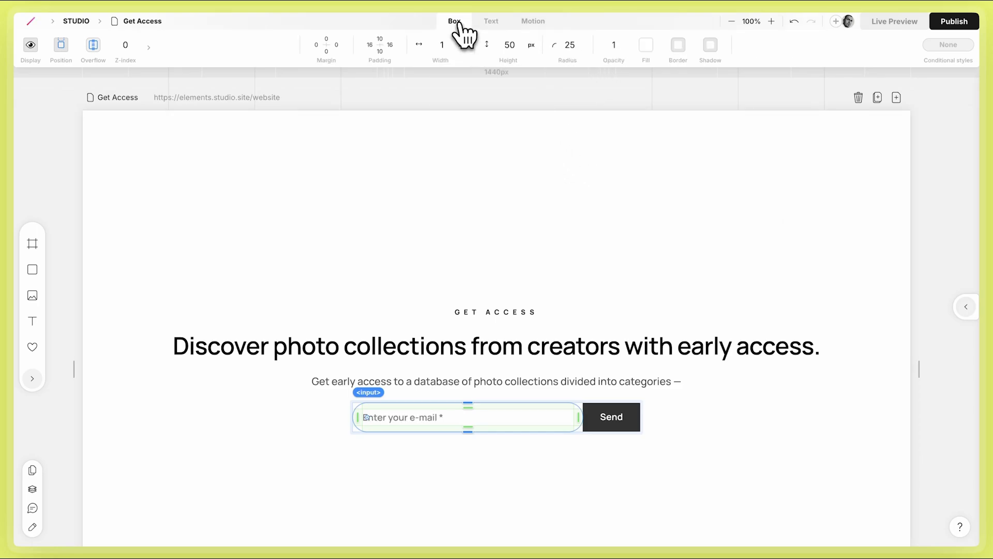
{"action": "left_click", "coordinate": [646, 51]}
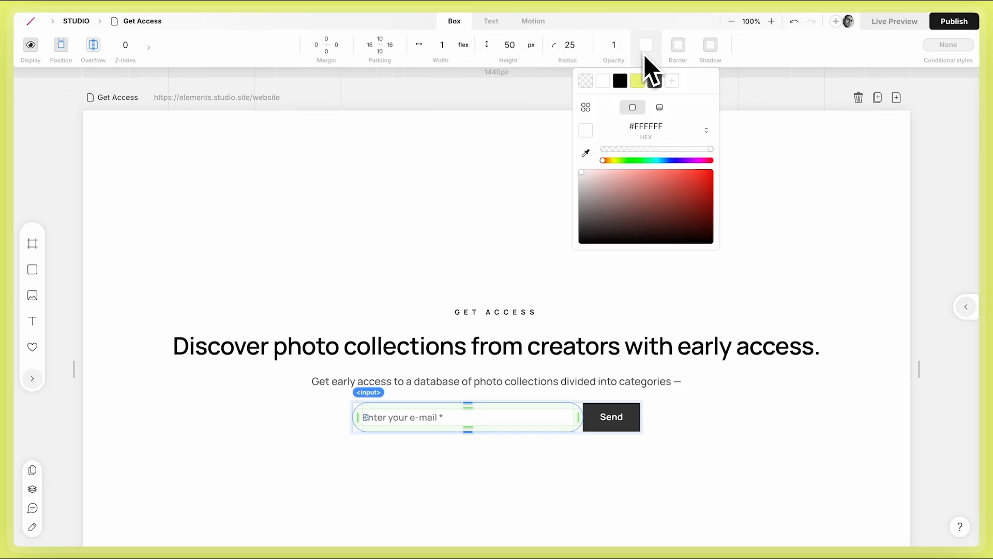
{"action": "left_click", "coordinate": [639, 81]}
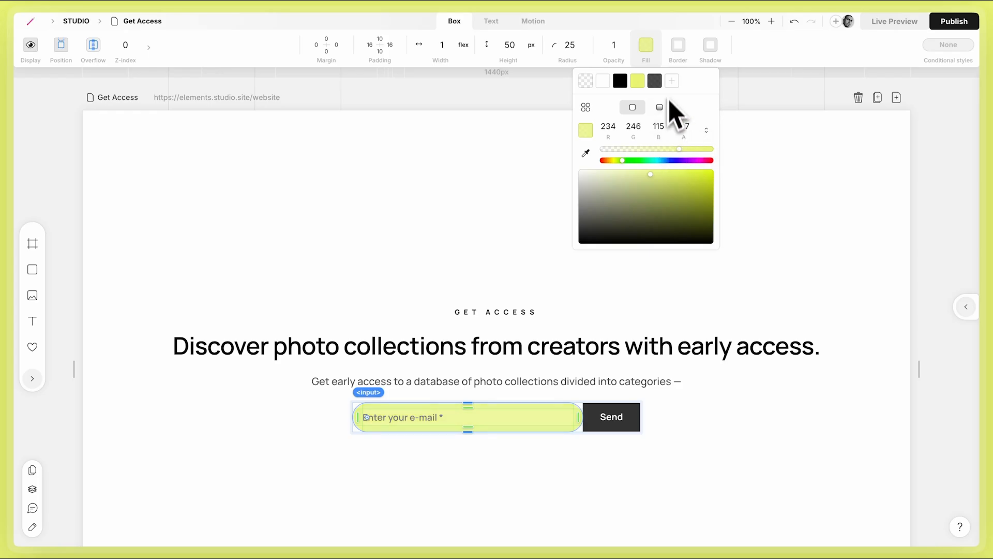
Round the Send button's corners to a 25 px pill shape and change its label to "Get Access".
{"action": "left_click", "coordinate": [602, 417]}
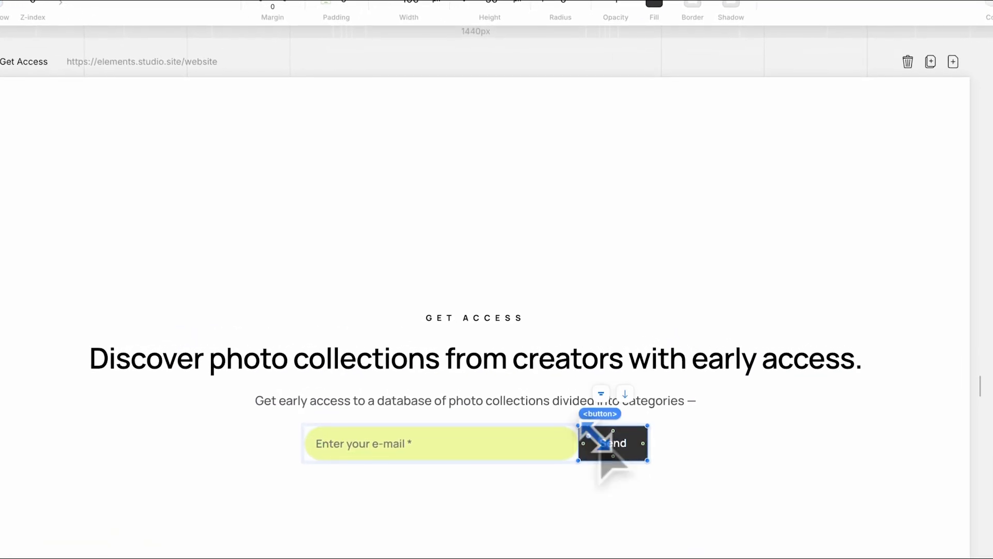
{"action": "left_click_drag", "start_coordinate": [588, 435], "coordinate": [601, 458]}
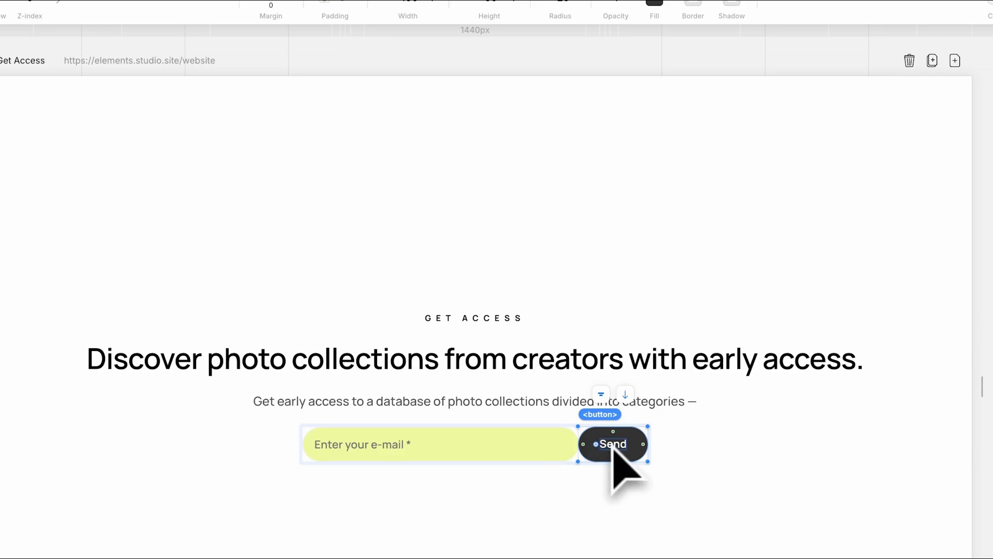
{"action": "double_click", "coordinate": [612, 444]}
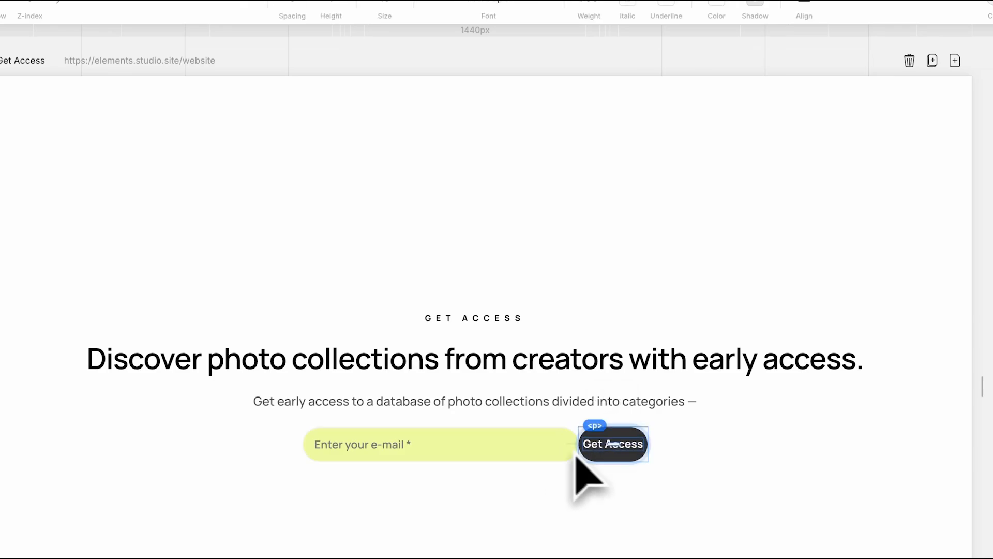
Size the Get Access button with auto width and 24 px side padding, and fill it black.
{"action": "left_click", "coordinate": [596, 459]}
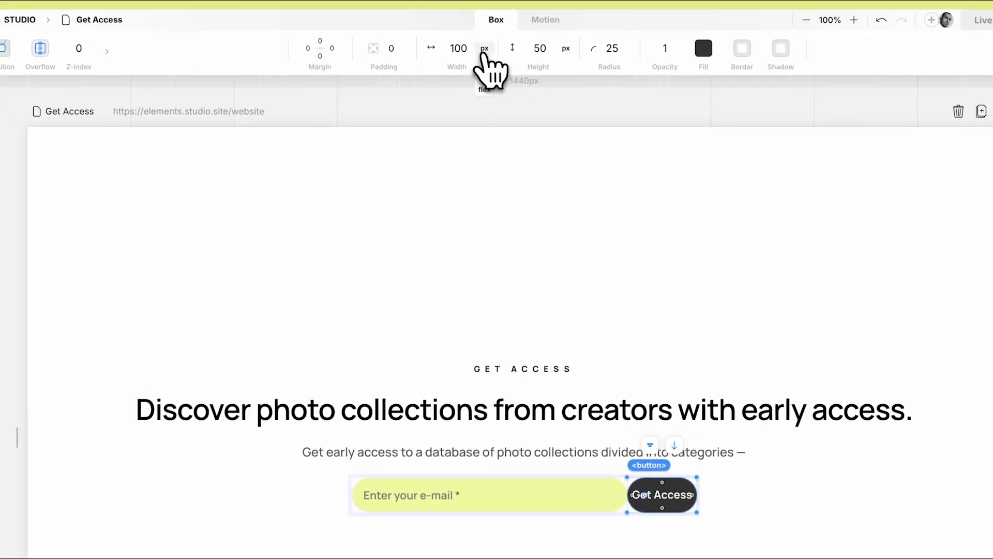
{"action": "left_click", "coordinate": [433, 3]}
{"action": "mouse_move", "coordinate": [350, 5]}
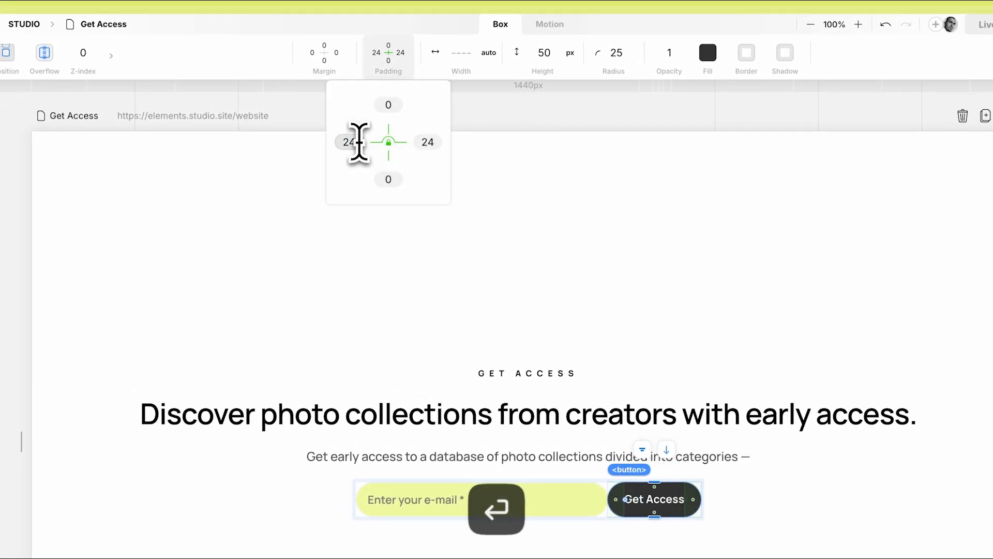
{"action": "left_click", "coordinate": [708, 52]}
{"action": "left_click", "coordinate": [677, 96]}
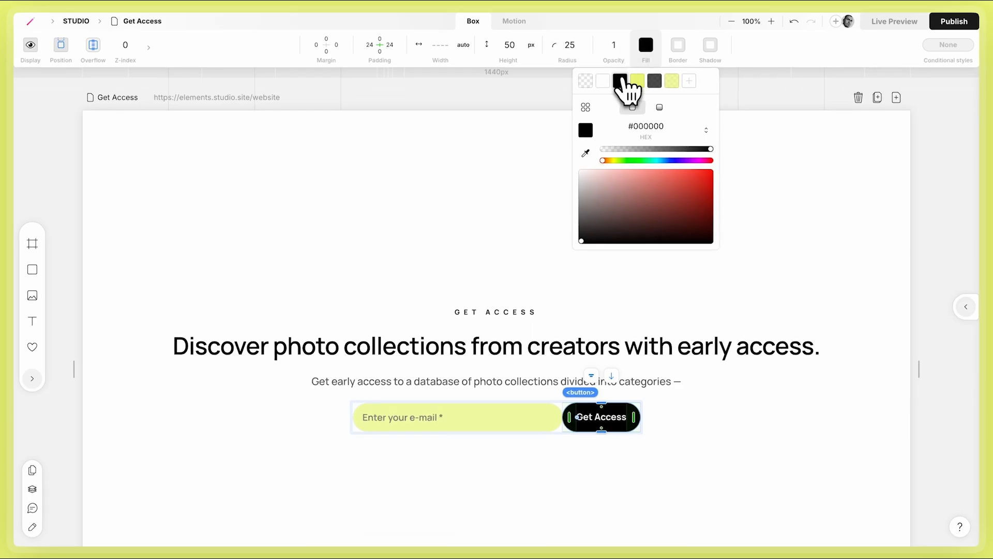
Insert a box inside the Get Access button and size it to 38 by 38 px.
{"action": "left_click", "coordinate": [589, 418]}
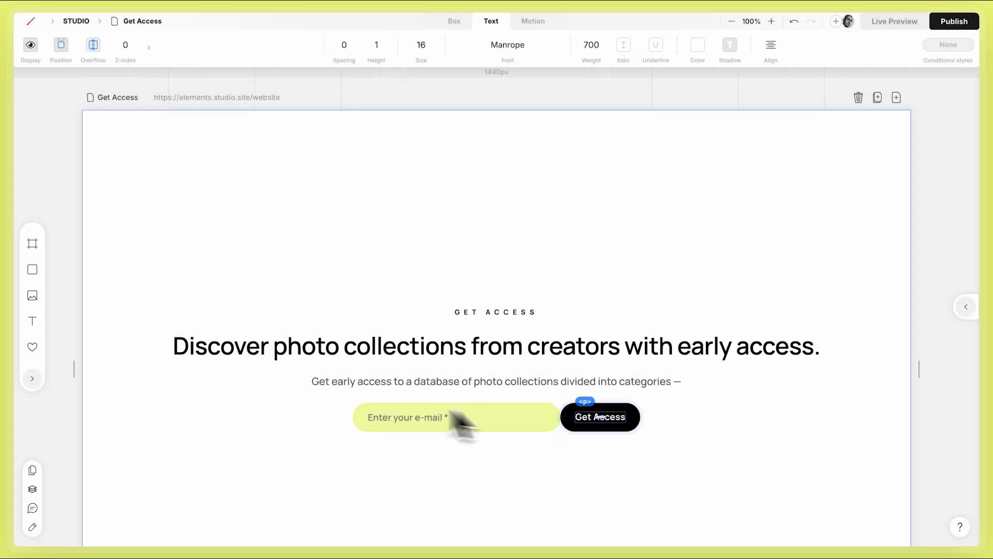
{"action": "left_click", "coordinate": [32, 269]}
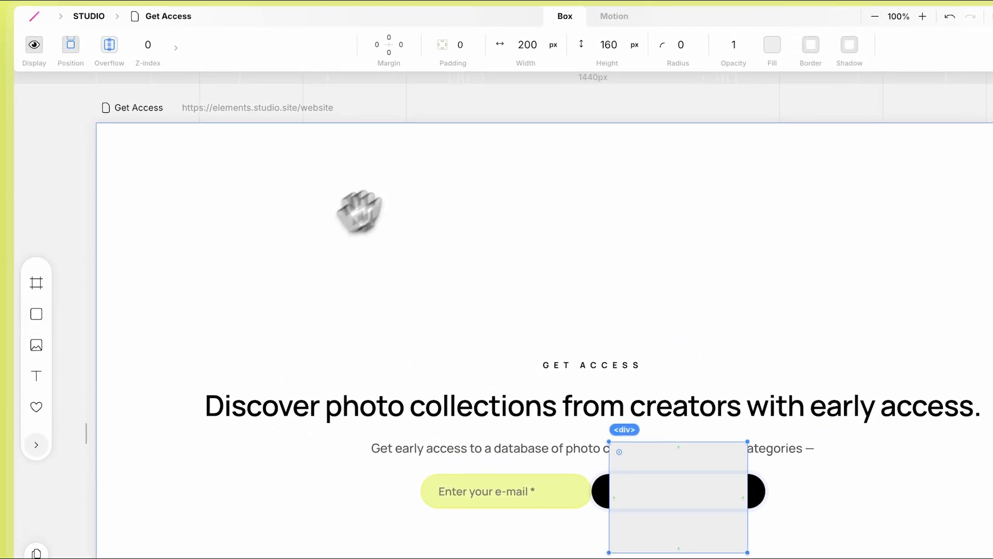
{"action": "left_click", "coordinate": [527, 45]}
{"action": "type", "text": "38"}
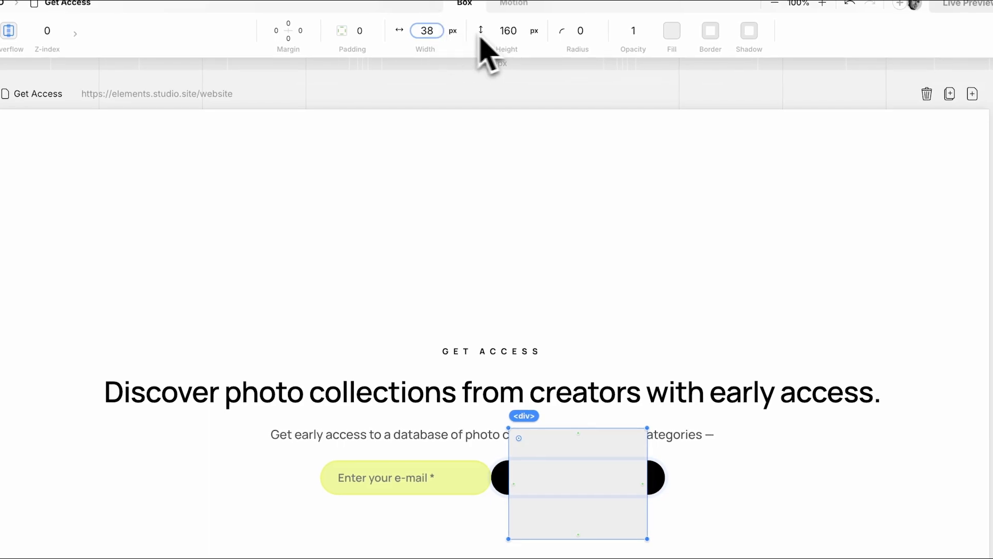
{"action": "left_click", "coordinate": [516, 32]}
{"action": "type", "text": "38"}
{"action": "key", "text": "Return"}
Turn the small box in the button into a white circle with a 50% corner radius.
{"action": "left_click", "coordinate": [575, 32]}
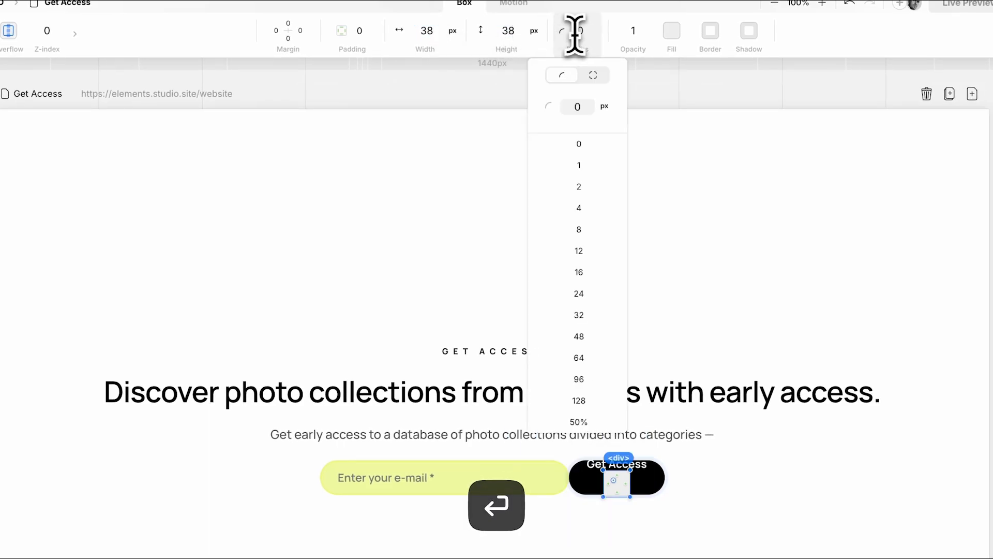
{"action": "left_click", "coordinate": [580, 421]}
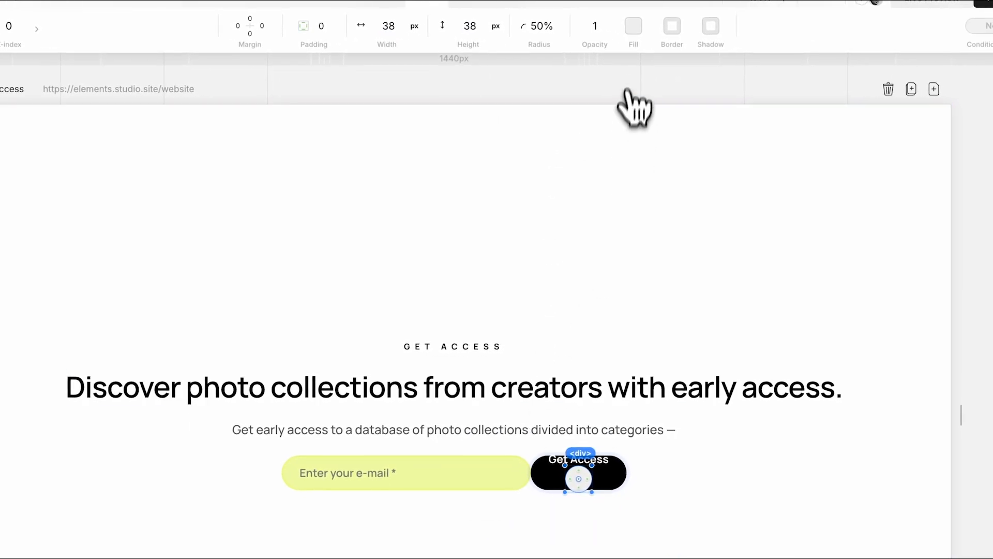
{"action": "left_click", "coordinate": [668, 49]}
{"action": "left_click", "coordinate": [582, 70]}
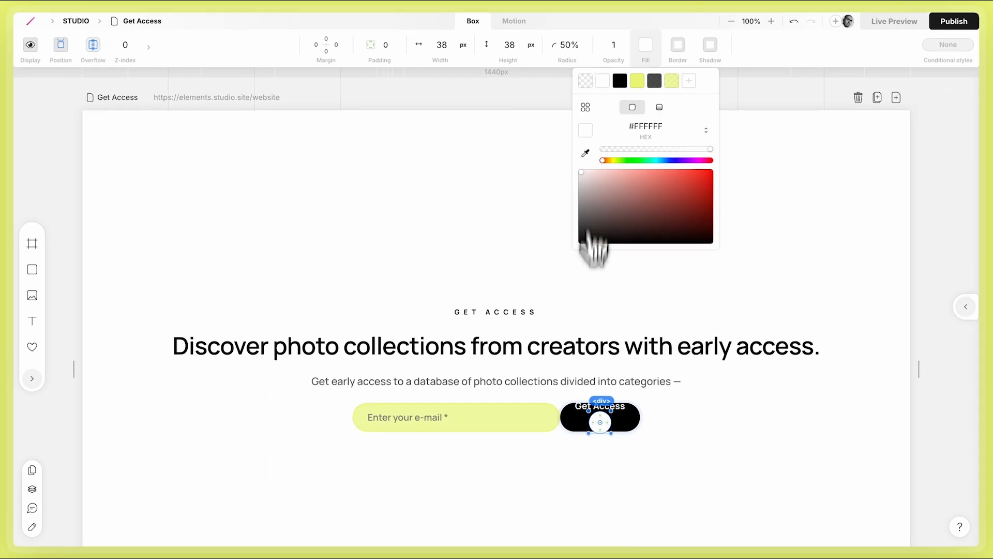
Arrange the Get Access button's label and white circle side by side in a horizontal row.
{"action": "left_click", "coordinate": [568, 455]}
{"action": "left_click", "coordinate": [573, 413]}
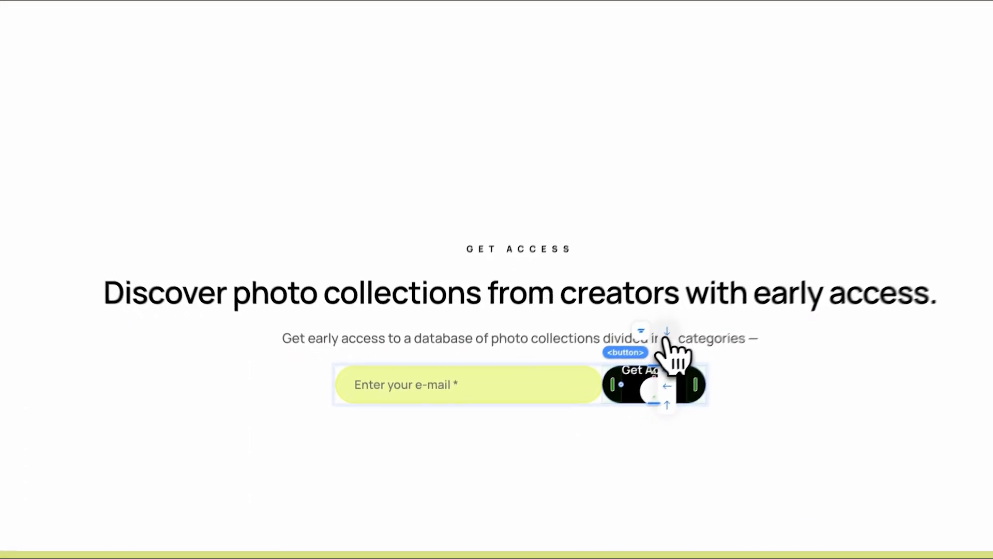
{"action": "left_click", "coordinate": [611, 376]}
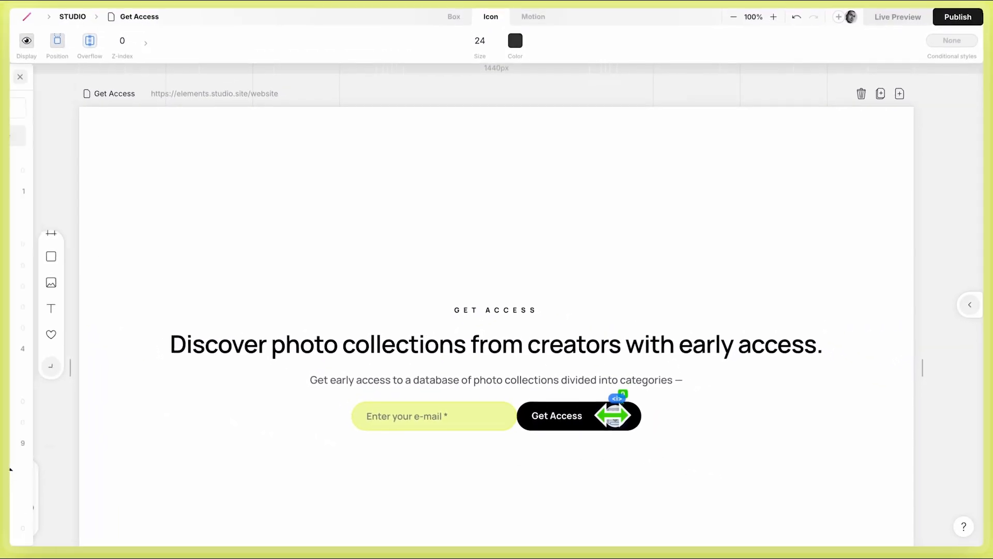
Place the right-pointing arrow from the Material Icons inside the button's white circle.
{"action": "left_click", "coordinate": [614, 414]}
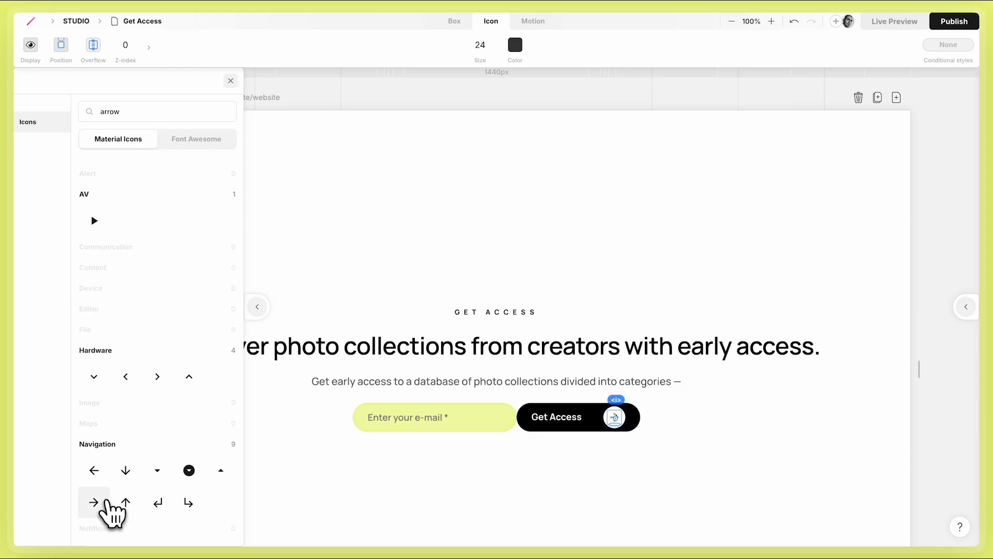
{"action": "left_click", "coordinate": [107, 500]}
Reduce the left and right padding of the Get Access button.
{"action": "left_click", "coordinate": [552, 425]}
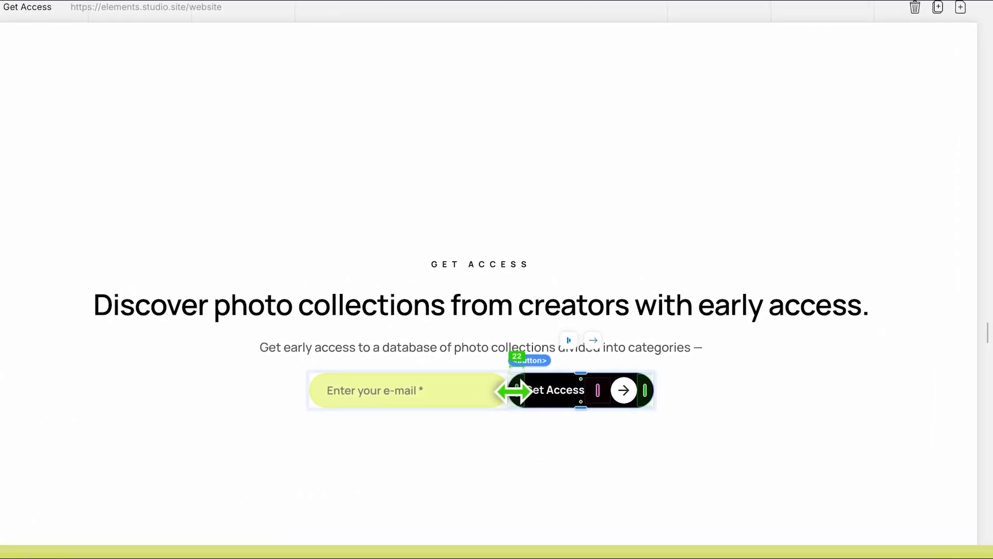
{"action": "left_click_drag", "start_coordinate": [513, 391], "coordinate": [510, 391]}
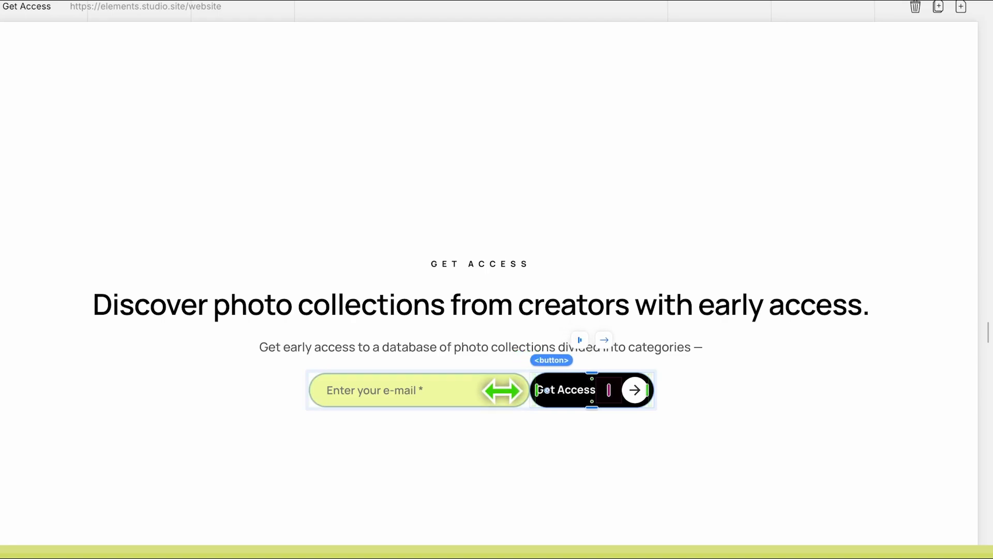
{"action": "left_click", "coordinate": [549, 392]}
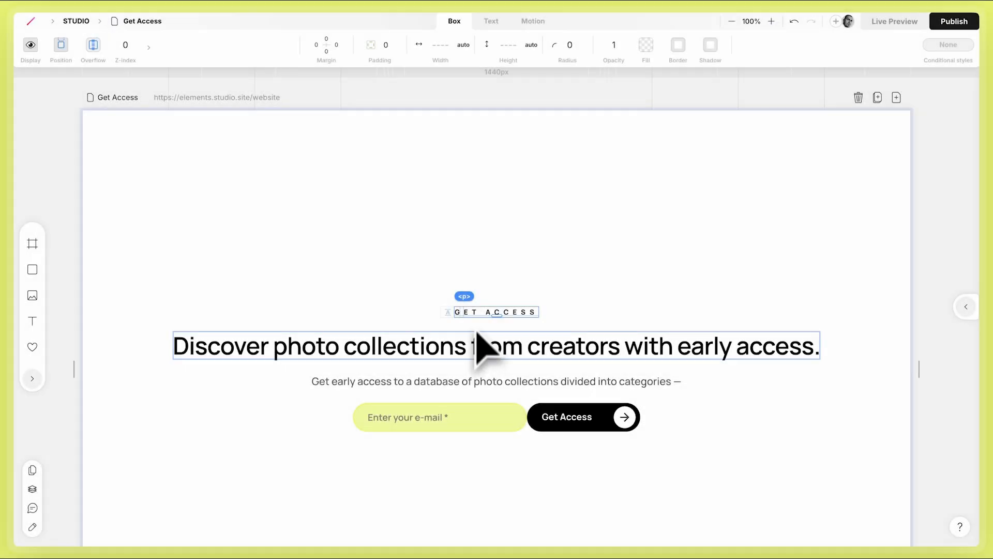
Group the small GET ACCESS text, headline, subtitle and email form into one box.
{"action": "left_click", "coordinate": [486, 351], "text": "shift"}
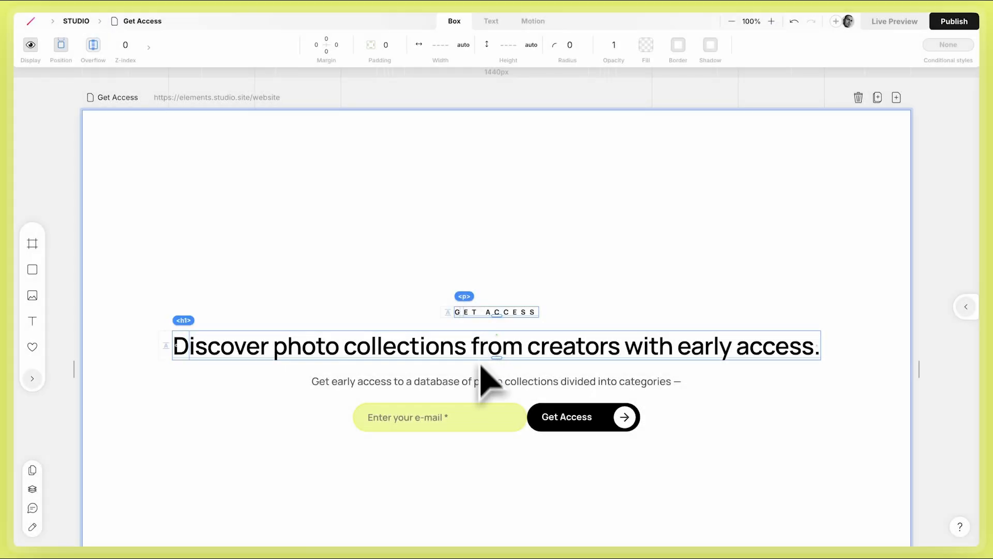
{"action": "left_click", "coordinate": [490, 381], "text": "shift"}
{"action": "right_click", "coordinate": [488, 413]}
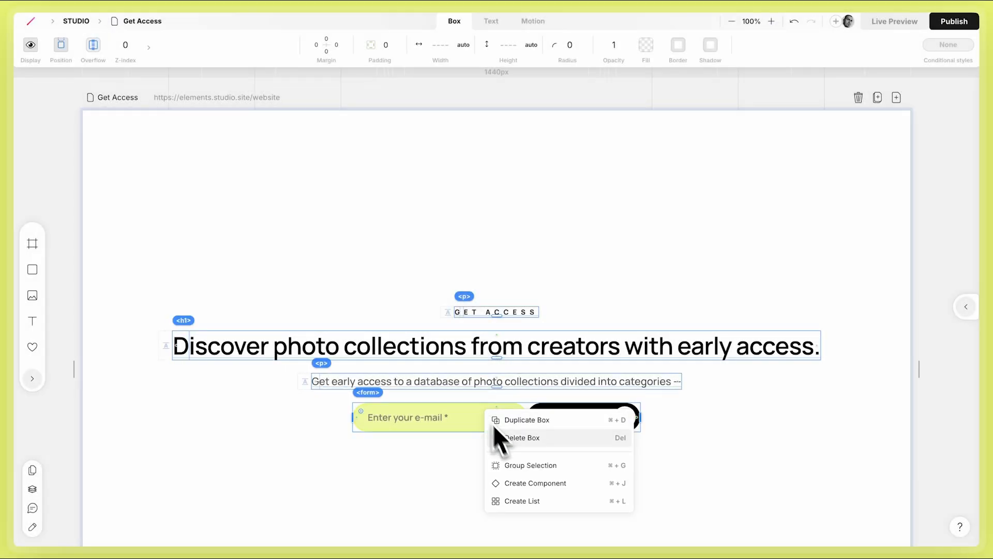
{"action": "left_click", "coordinate": [517, 465]}
Give the grouped box a fixed width of 825 px.
{"action": "left_click", "coordinate": [488, 46]}
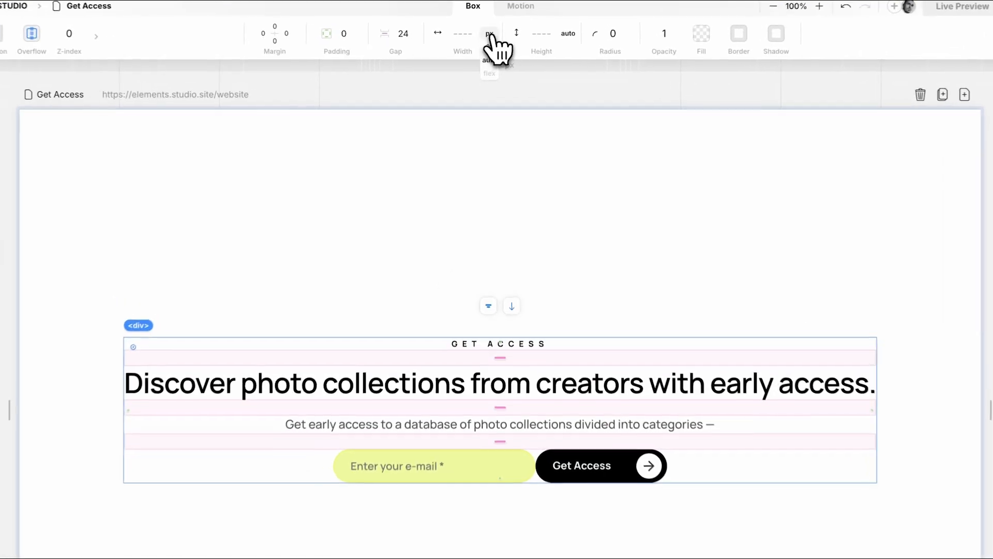
{"action": "left_click", "coordinate": [490, 35]}
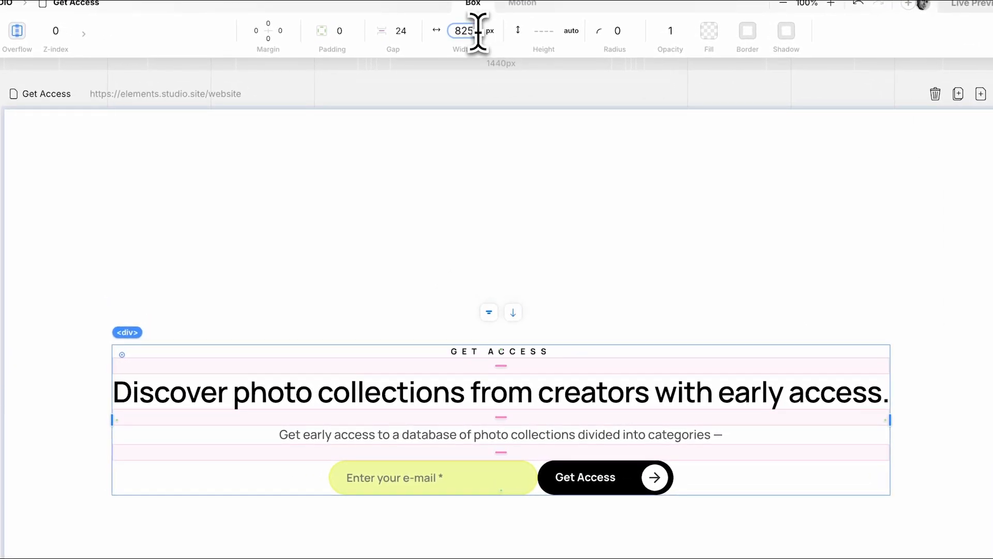
{"action": "key", "text": "Return"}
Try left and right alignment for the grouped box's contents, ending on centre alignment.
{"action": "left_click", "coordinate": [469, 294]}
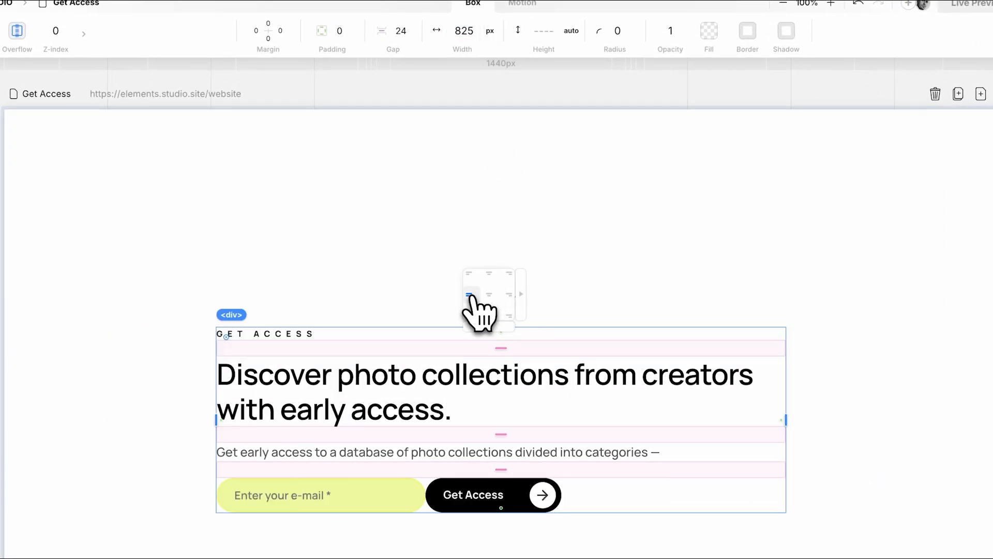
{"action": "left_click", "coordinate": [488, 294]}
{"action": "left_click", "coordinate": [507, 295]}
{"action": "left_click", "coordinate": [497, 295]}
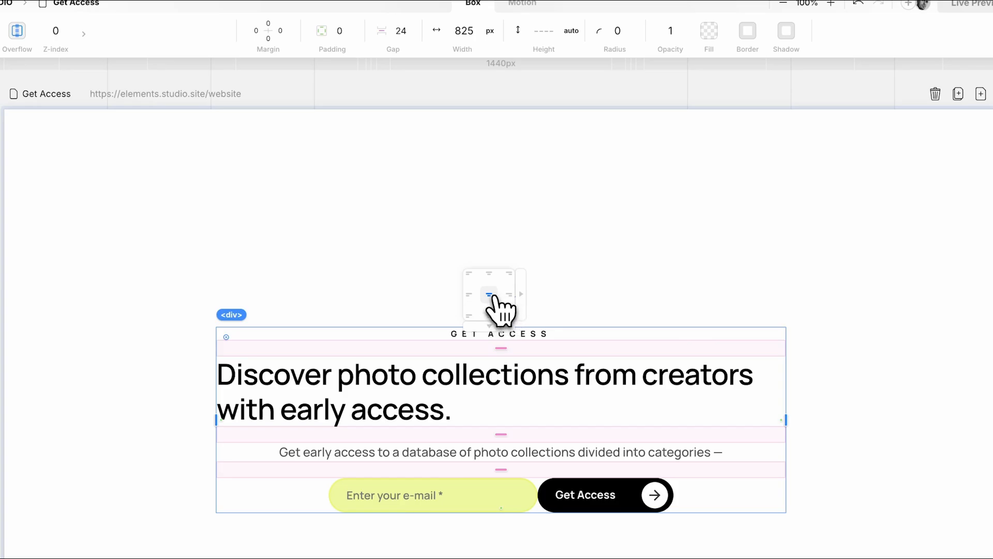
Centre-align the text of the GET ACCESS line, the headline and the subtitle together.
{"action": "left_click", "coordinate": [496, 334]}
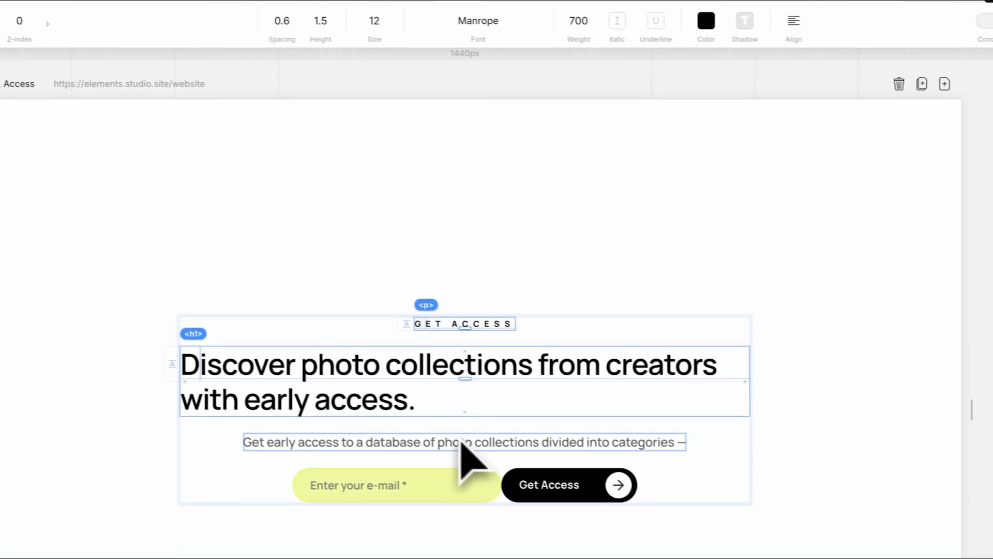
{"action": "left_click", "coordinate": [794, 22]}
{"action": "left_click", "coordinate": [794, 85]}
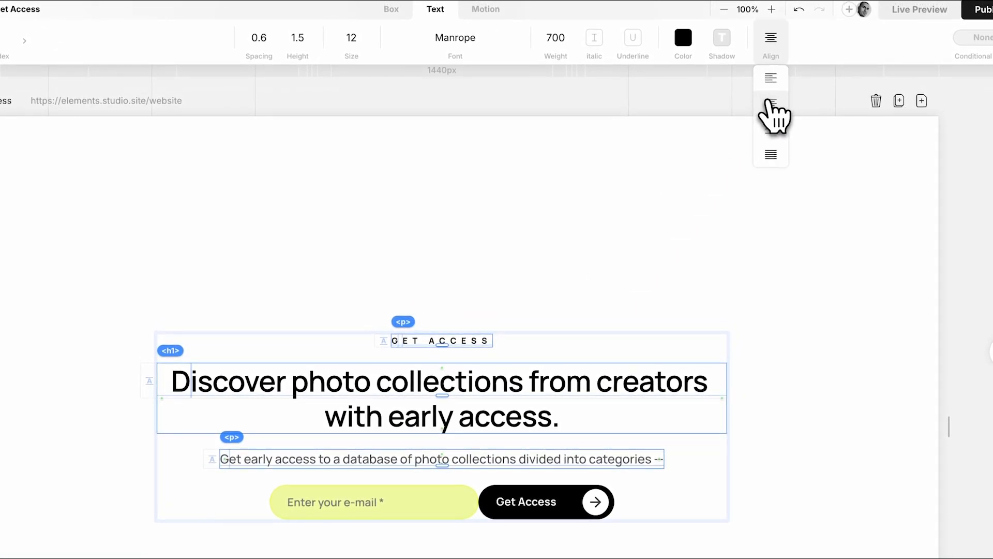
{"action": "left_click", "coordinate": [491, 356]}
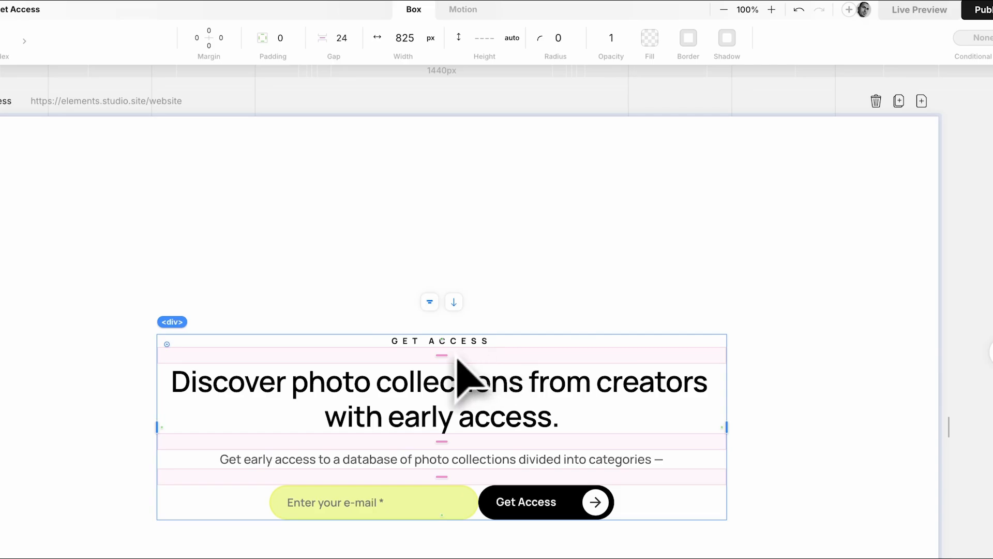
Set the gap between the items in the grouped headline box to 28.
{"action": "left_click_drag", "start_coordinate": [445, 354], "coordinate": [445, 356]}
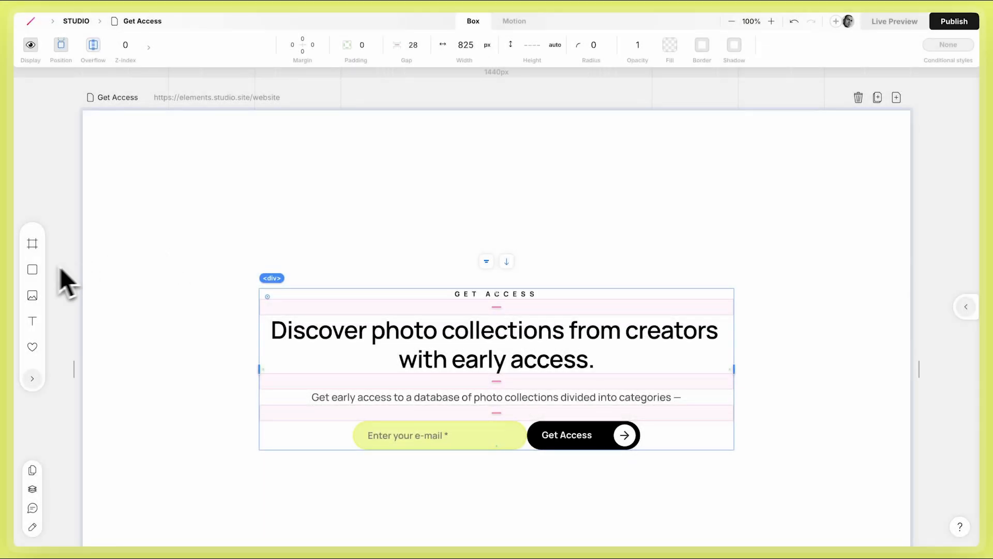
Add a new box above the GET ACCESS group and change its position to absolute.
{"action": "left_click_drag", "start_coordinate": [36, 268], "coordinate": [253, 179]}
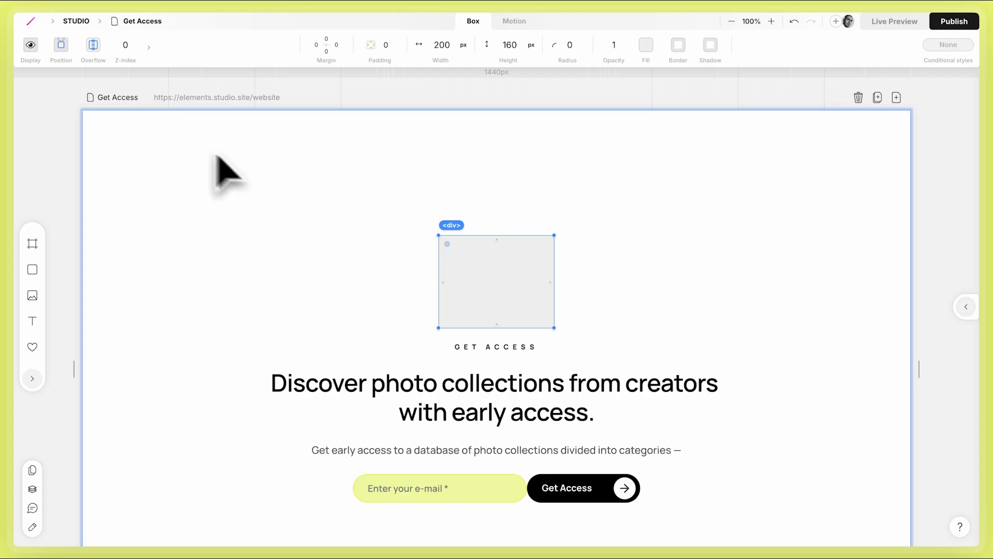
{"action": "left_click", "coordinate": [69, 64]}
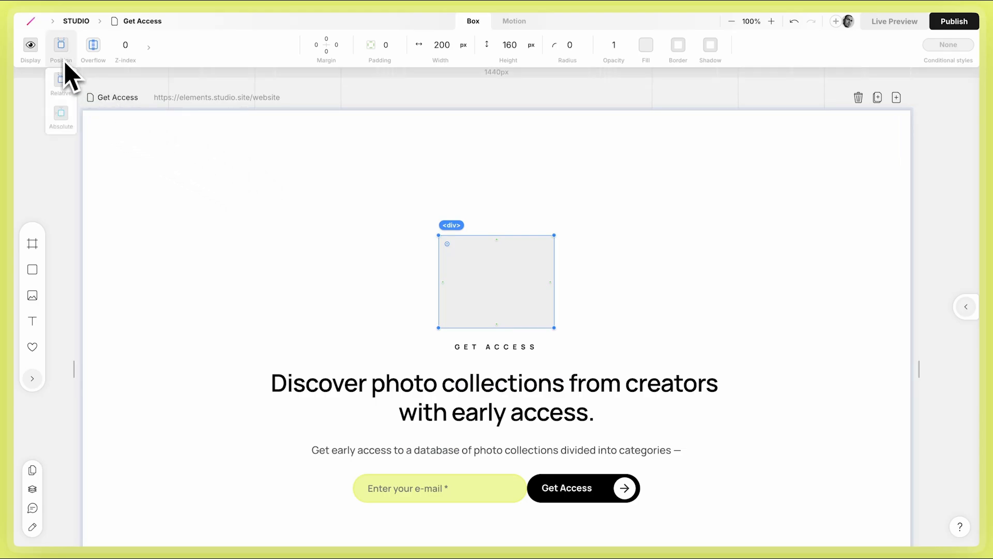
{"action": "left_click", "coordinate": [62, 108]}
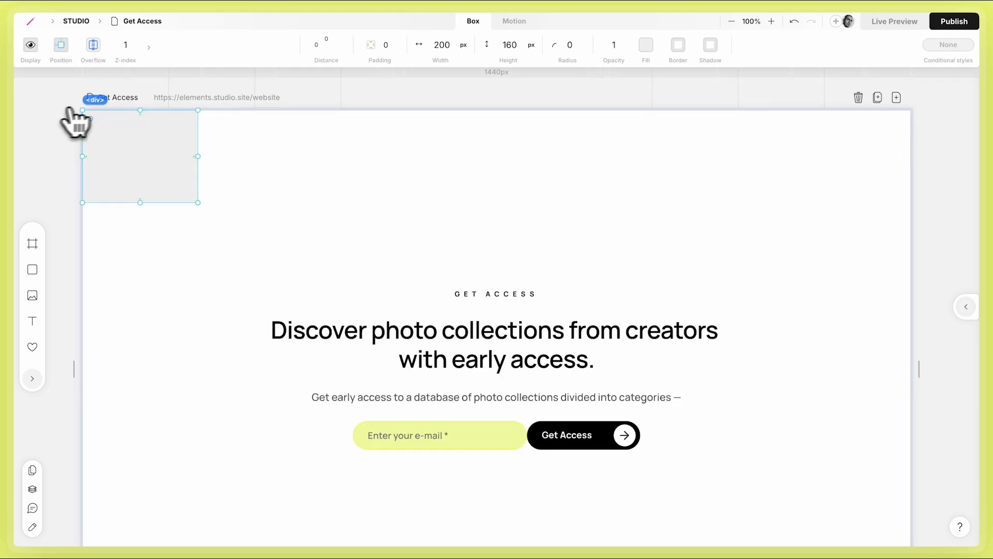
Set the absolute box's width to 100% and its height to 80 px.
{"action": "left_click", "coordinate": [444, 45]}
{"action": "type", "text": "100"}
{"action": "key", "text": "Return"}
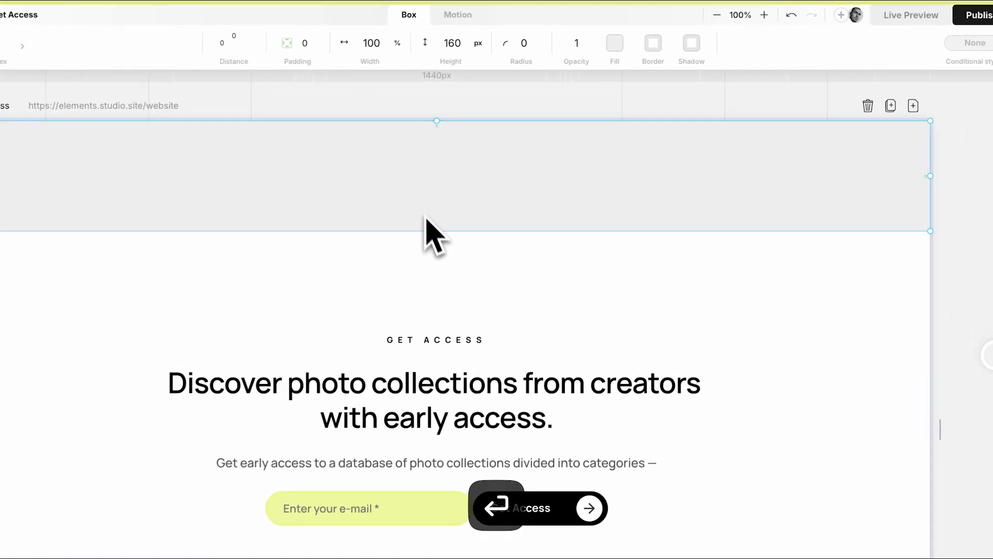
{"action": "left_click_drag", "start_coordinate": [427, 231], "coordinate": [425, 184]}
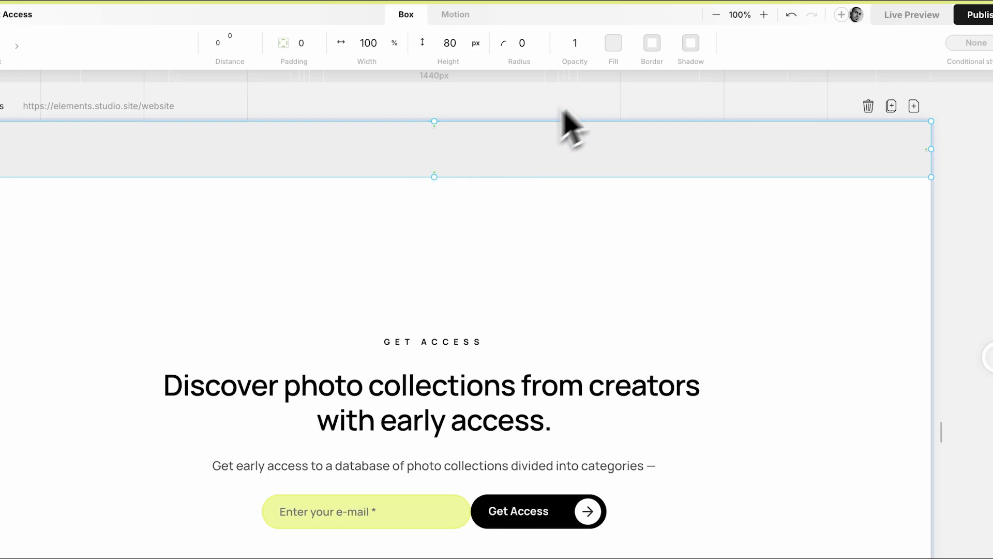
Make the 80 px box's fill transparent and give it a bottom-only border of 1 in highly transparent black.
{"action": "mouse_move", "coordinate": [616, 57]}
{"action": "left_click", "coordinate": [547, 86]}
{"action": "mouse_move", "coordinate": [657, 61]}
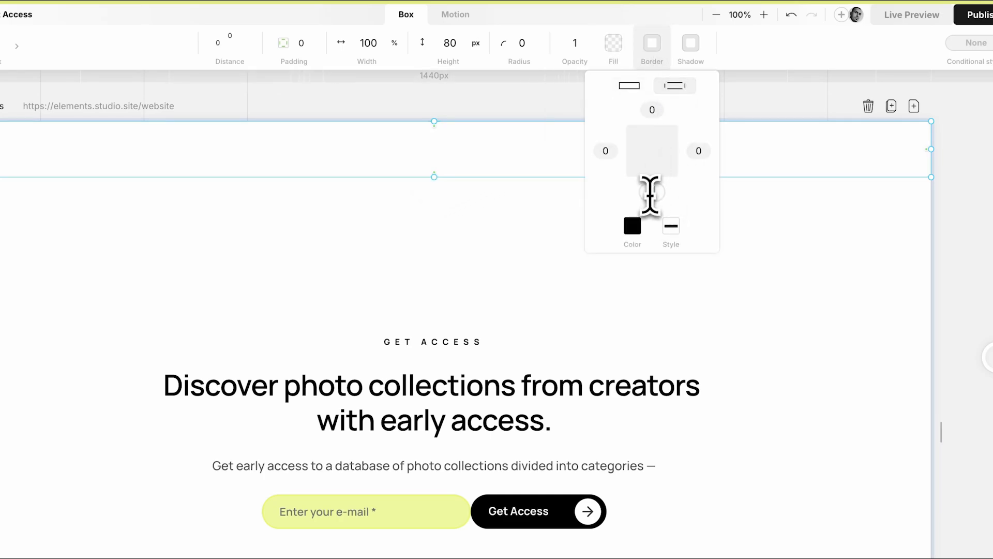
{"action": "left_click", "coordinate": [640, 227]}
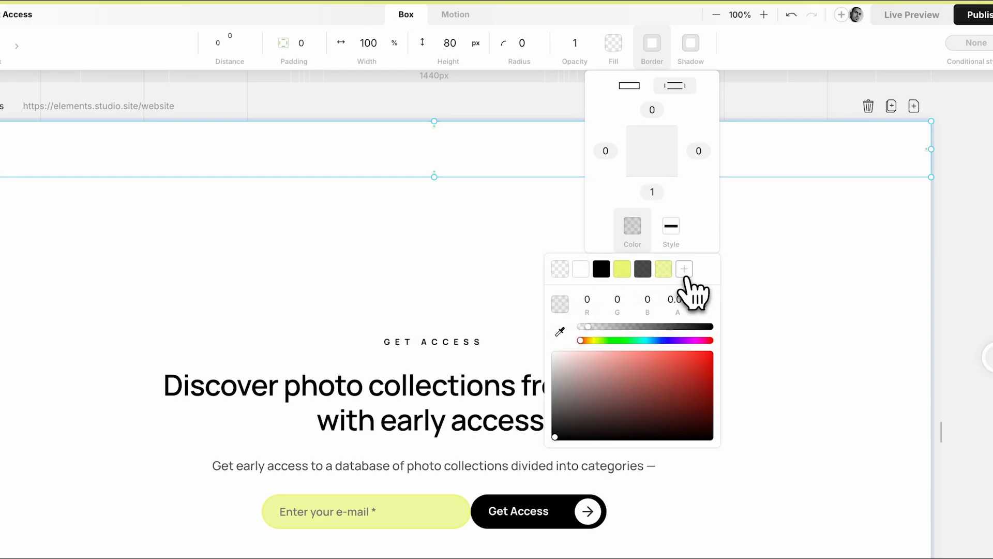
Change the full-width box's HTML tag to header.
{"action": "left_click", "coordinate": [988, 357]}
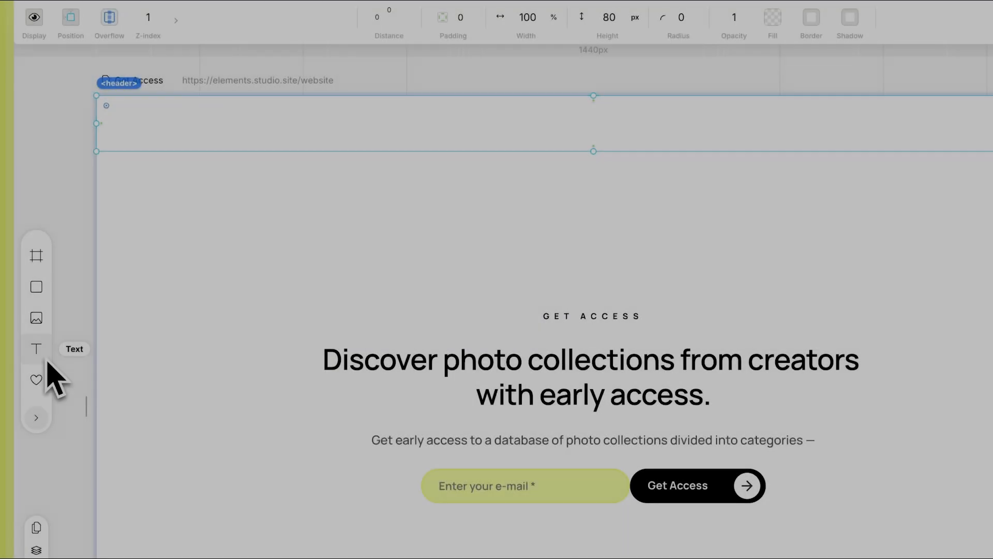
Add a text element reading "About us" inside the header.
{"action": "left_click_drag", "start_coordinate": [37, 348], "coordinate": [518, 136]}
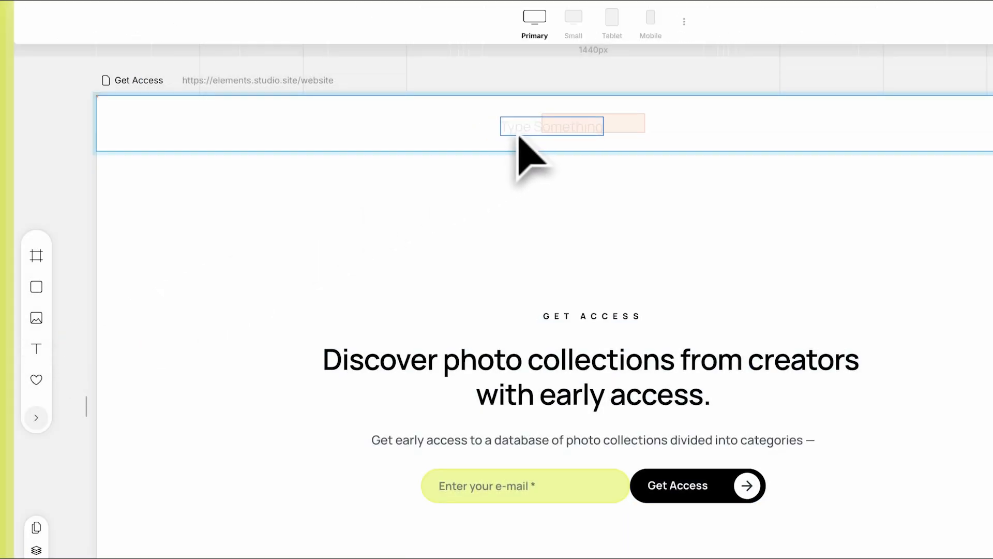
{"action": "double_click", "coordinate": [562, 129]}
{"action": "type", "text": "About us"}
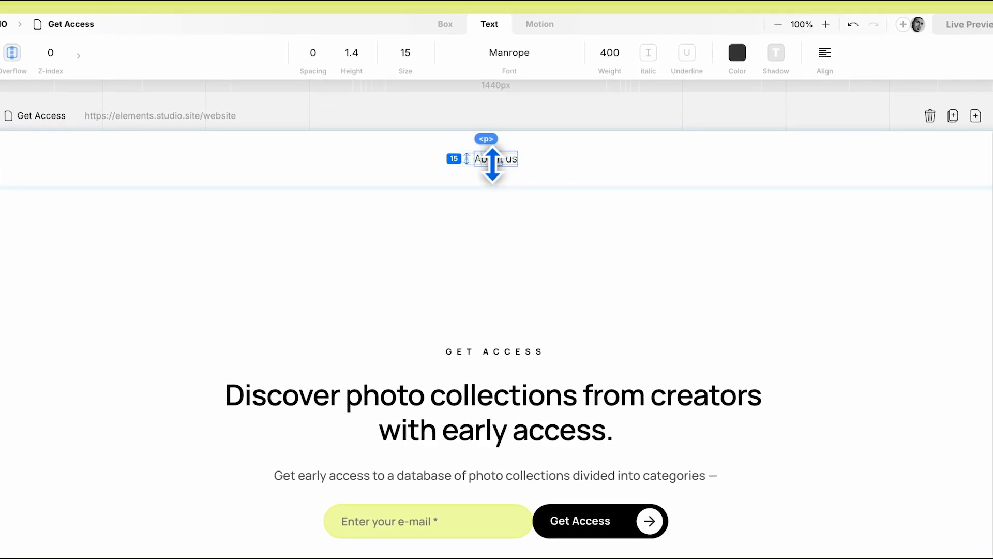
Style the "About us" text with size 14, weight 600, black colour and line height 1.5.
{"action": "left_click", "coordinate": [609, 52]}
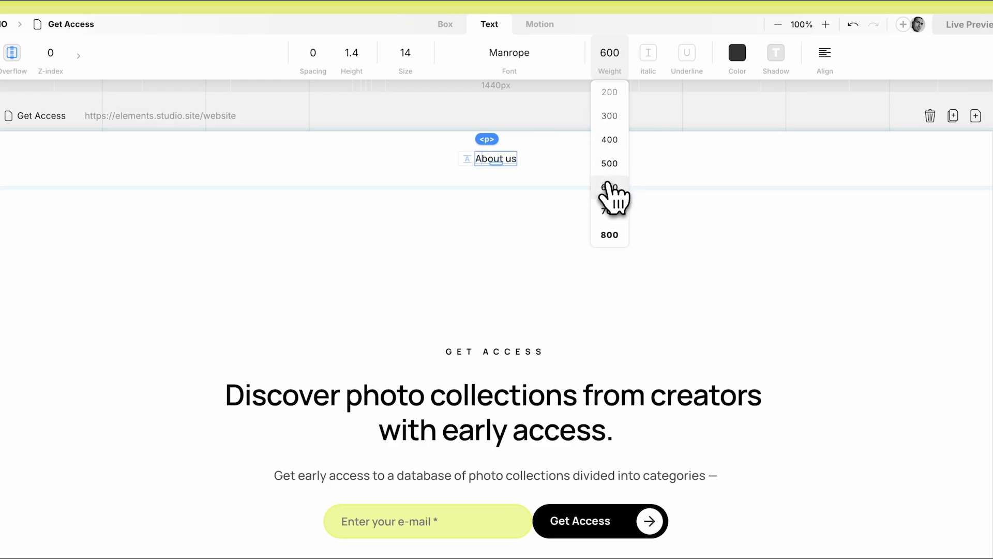
{"action": "left_click", "coordinate": [609, 187]}
{"action": "left_click", "coordinate": [737, 52]}
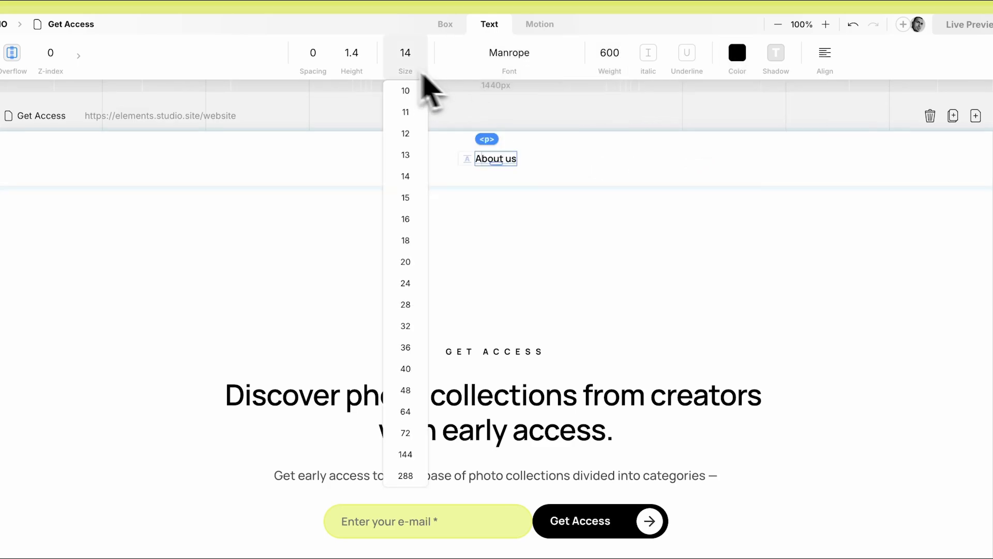
{"action": "mouse_move", "coordinate": [360, 70]}
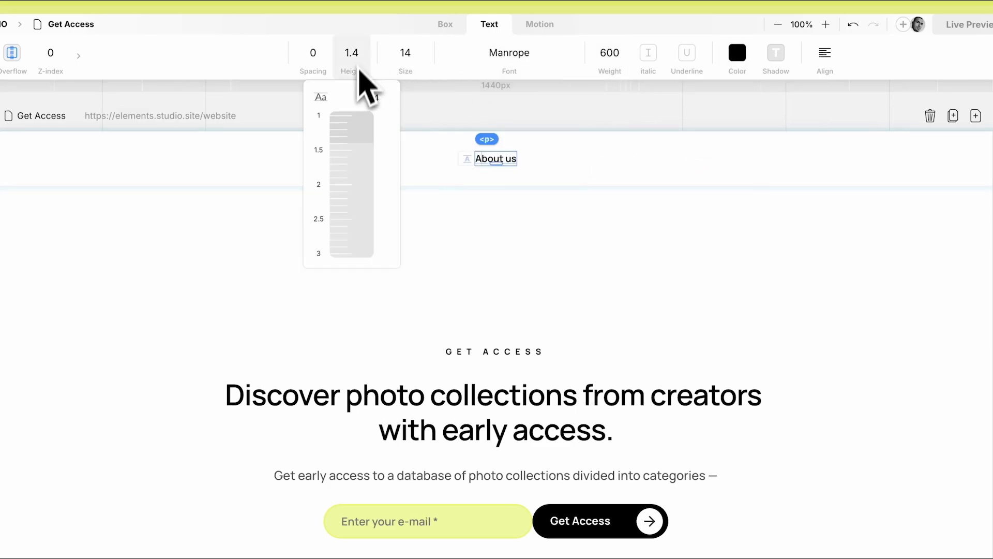
{"action": "left_click", "coordinate": [352, 151]}
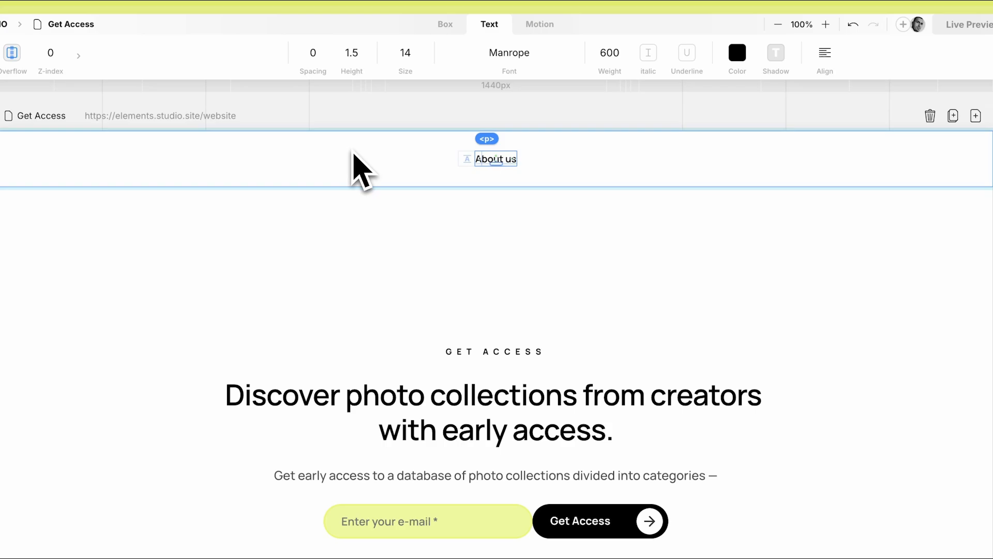
Add a box to the header and make it a black line, 100% wide and 2 px high.
{"action": "left_click", "coordinate": [35, 310]}
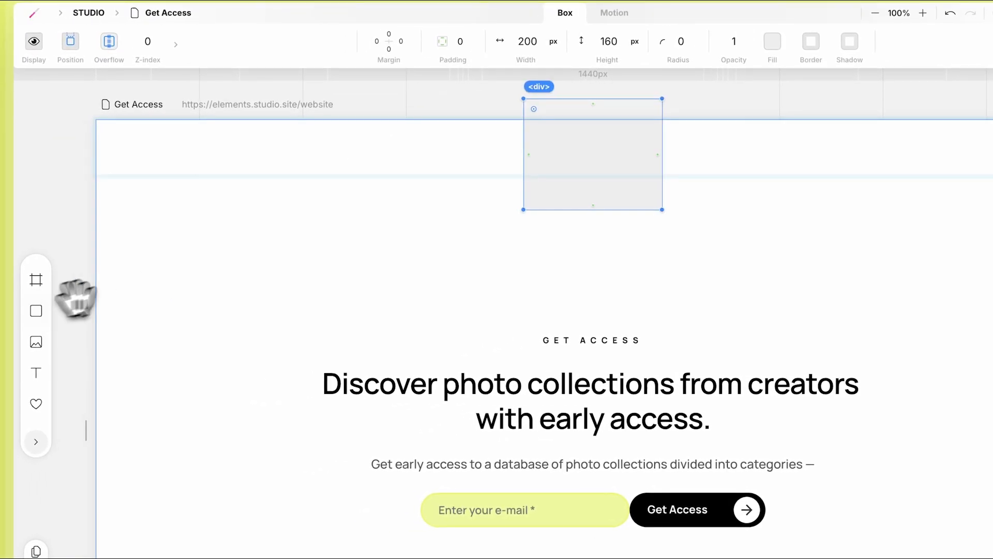
{"action": "mouse_move", "coordinate": [554, 42]}
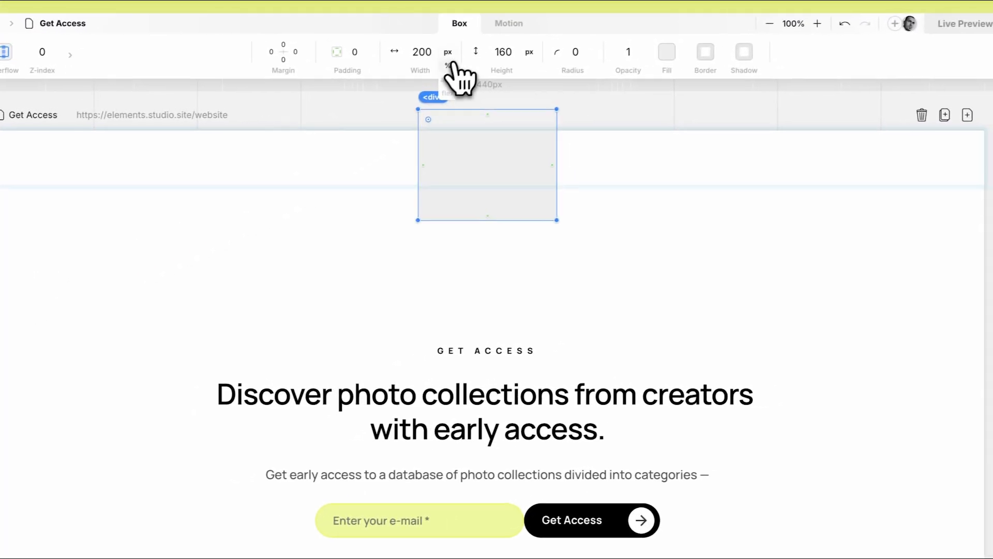
{"action": "left_click", "coordinate": [448, 65]}
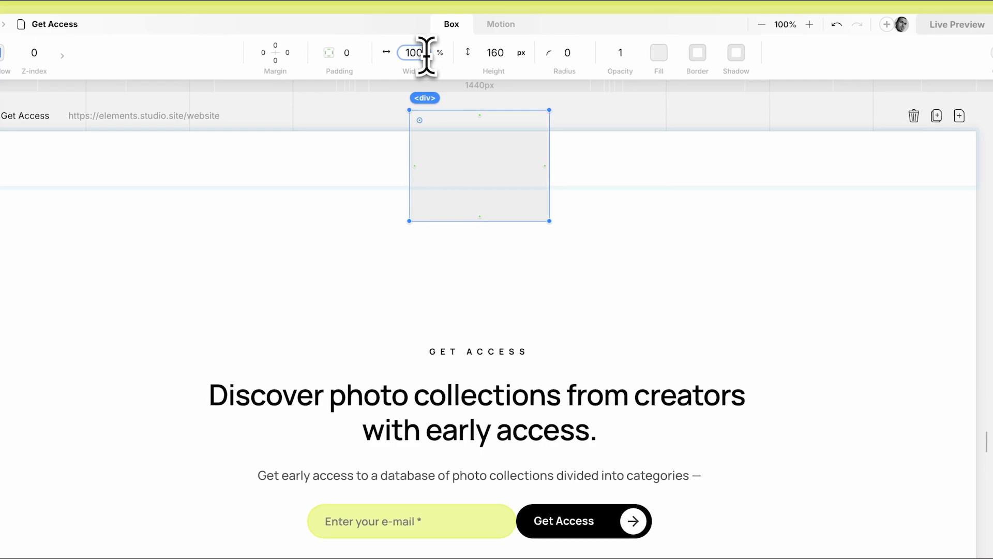
{"action": "left_click", "coordinate": [499, 52]}
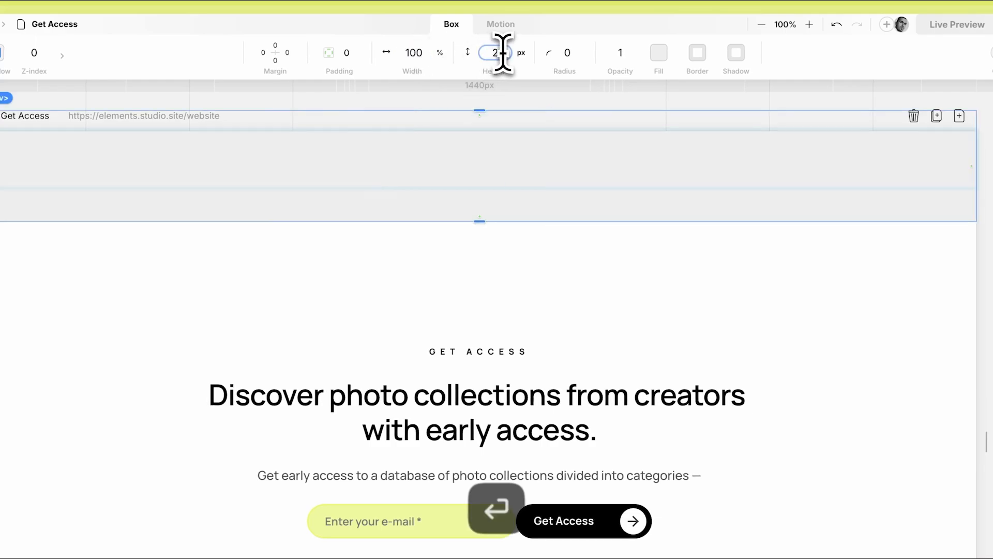
{"action": "type", "text": "2"}
{"action": "left_click", "coordinate": [658, 53]}
{"action": "left_click", "coordinate": [628, 96]}
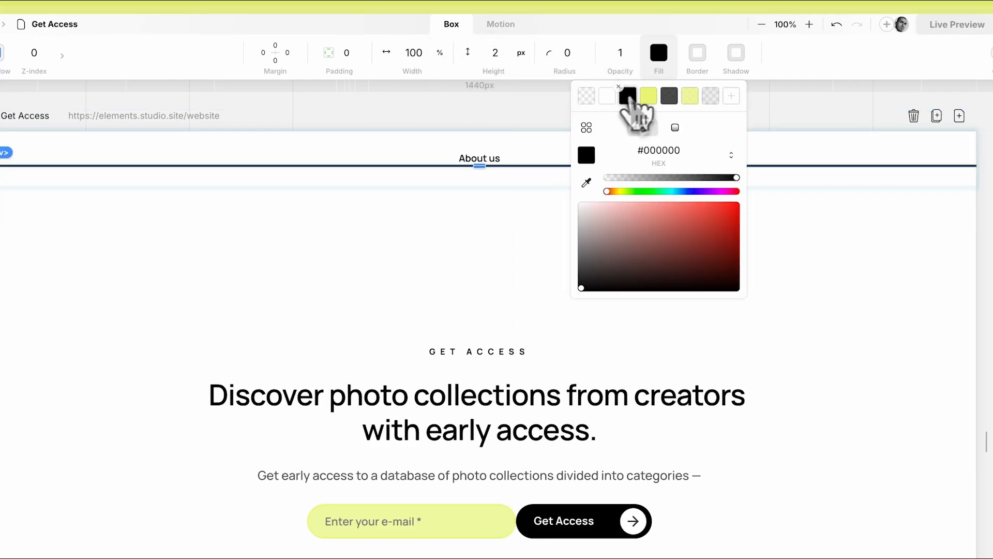
Group the black line and the "About us" text into one box.
{"action": "left_click", "coordinate": [506, 165]}
{"action": "right_click", "coordinate": [498, 160]}
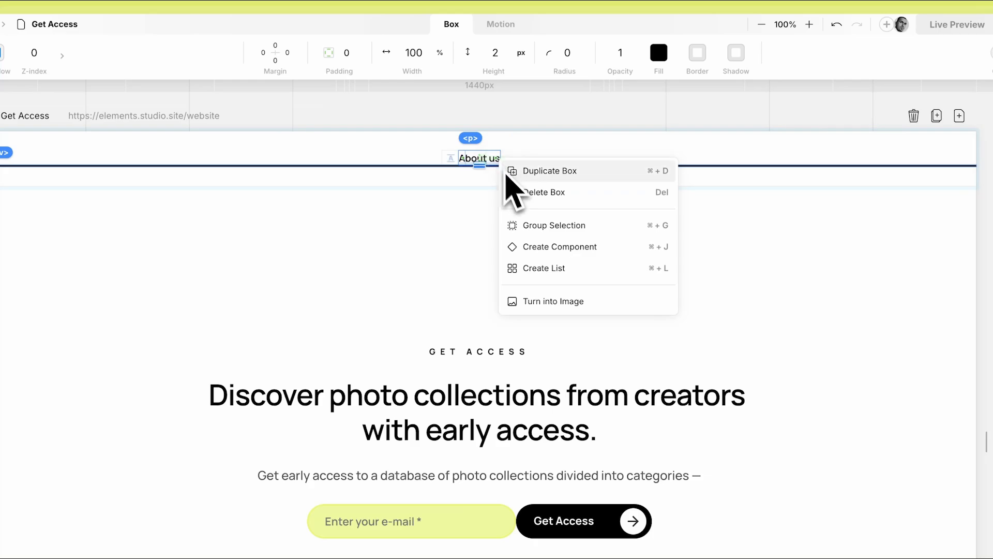
{"action": "left_click", "coordinate": [510, 224]}
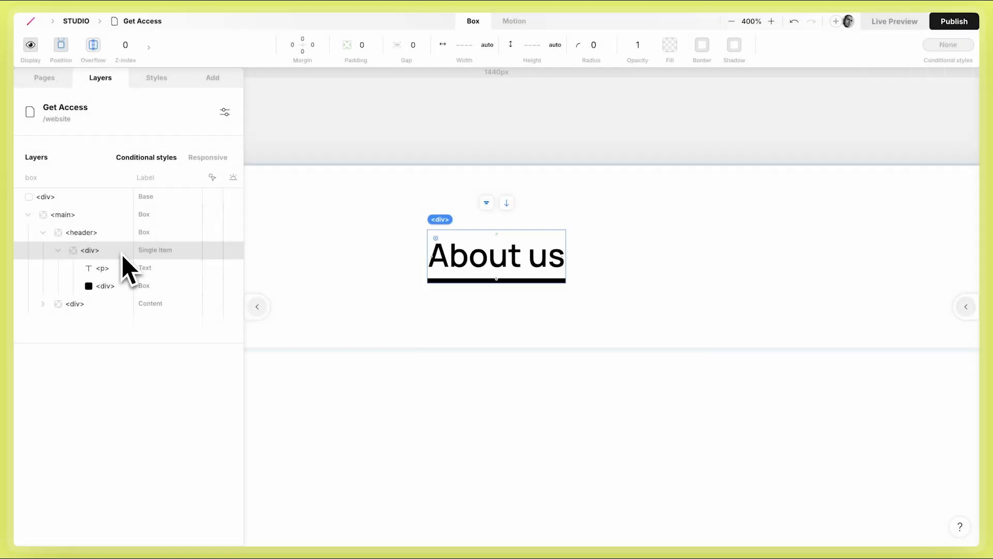
Set the motion origin of the line under "About us" to middle left and its X scale to 0.
{"action": "left_click", "coordinate": [126, 288]}
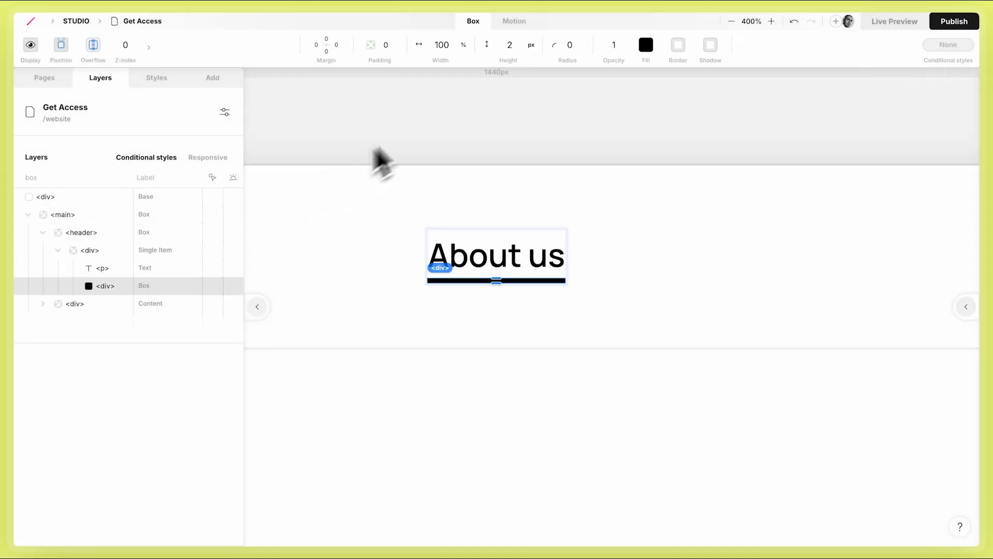
{"action": "left_click", "coordinate": [529, 24]}
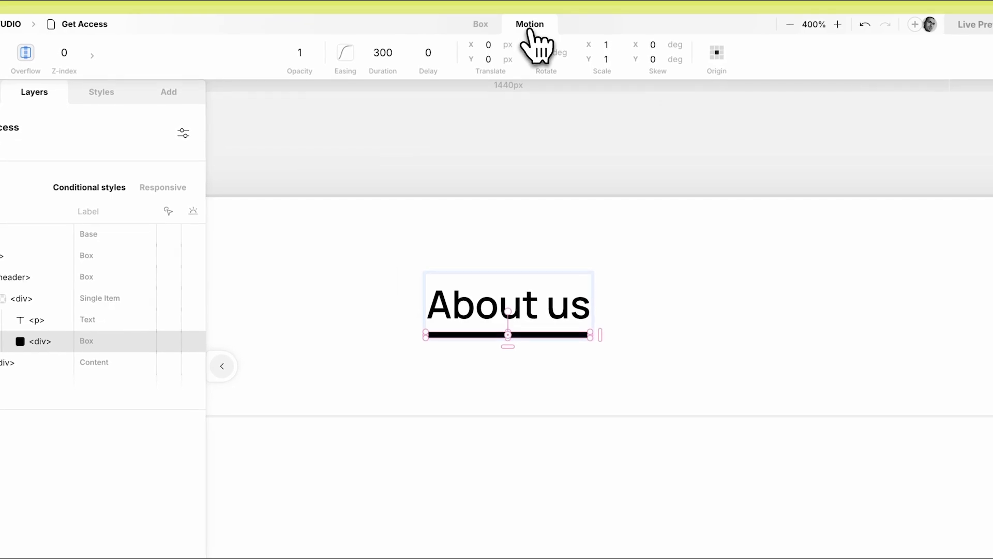
{"action": "left_click", "coordinate": [703, 68]}
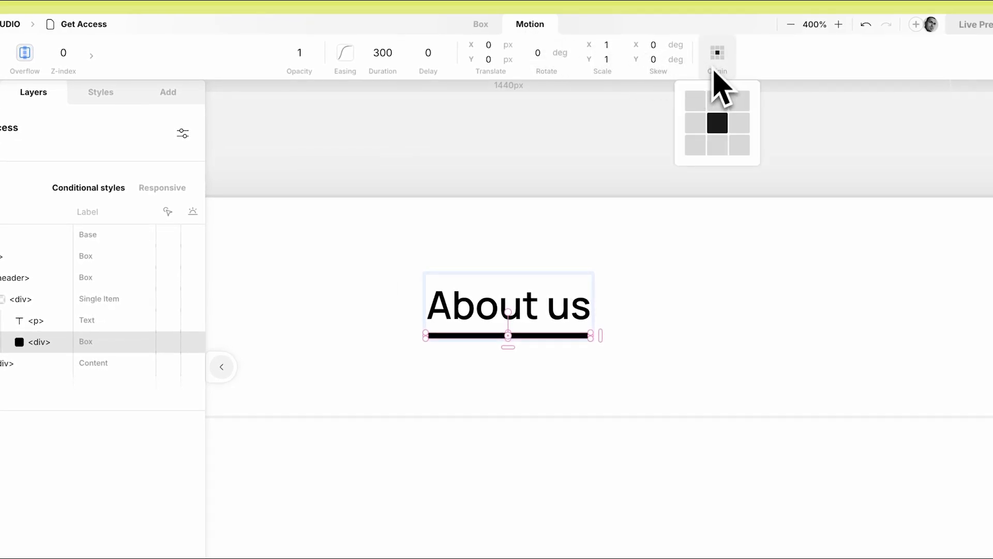
{"action": "left_click", "coordinate": [698, 124]}
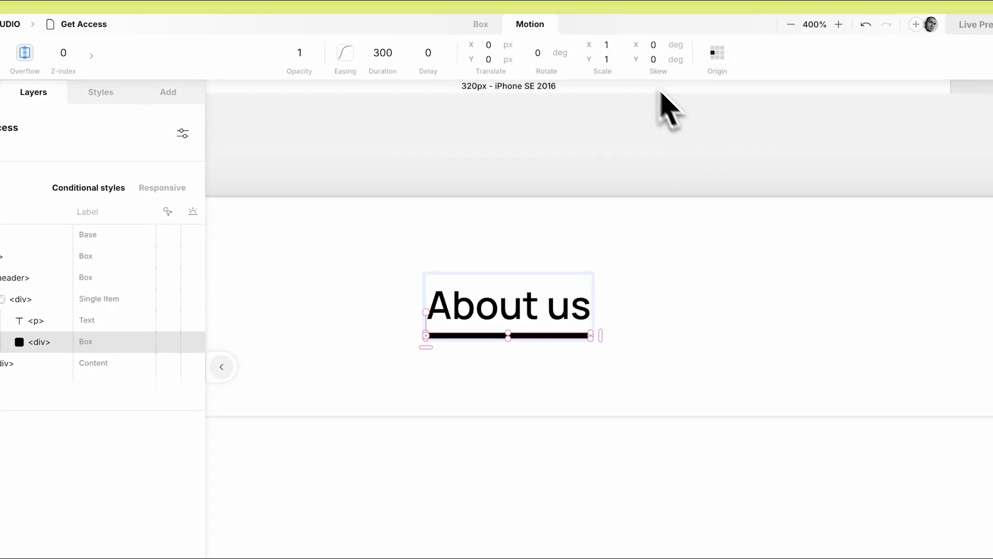
{"action": "left_click", "coordinate": [614, 45]}
{"action": "type", "text": "0"}
{"action": "key", "text": "Return"}
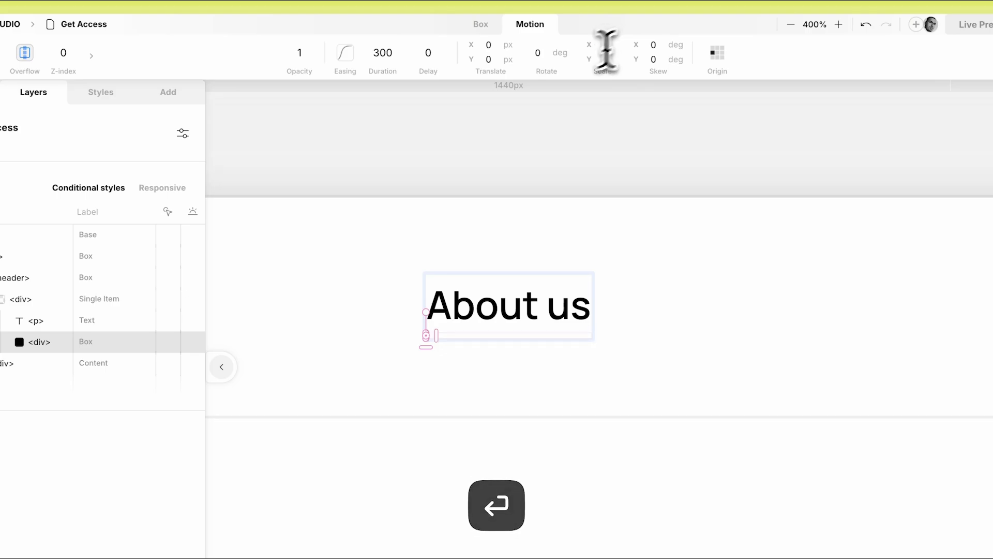
Add a Hover conditional style to the "About us" group and set its hover opacity to 1.
{"action": "left_click", "coordinate": [130, 299]}
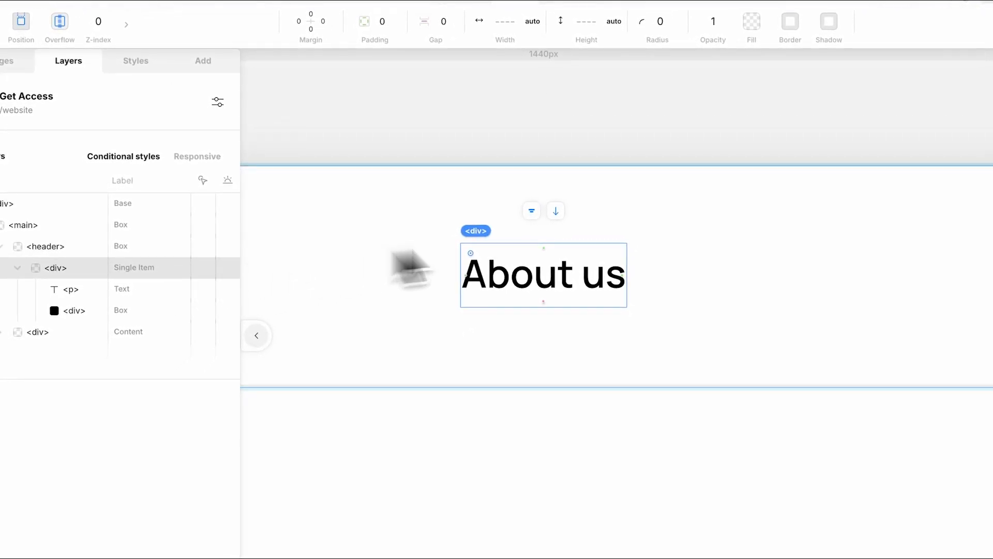
{"action": "left_click", "coordinate": [947, 57]}
{"action": "left_click", "coordinate": [925, 111]}
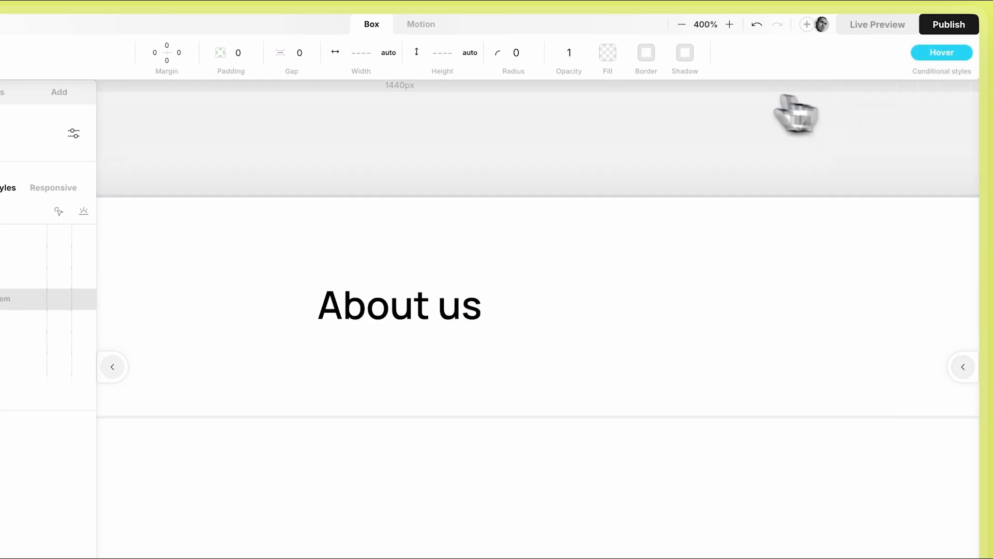
{"action": "left_click", "coordinate": [564, 55]}
{"action": "left_click", "coordinate": [567, 88]}
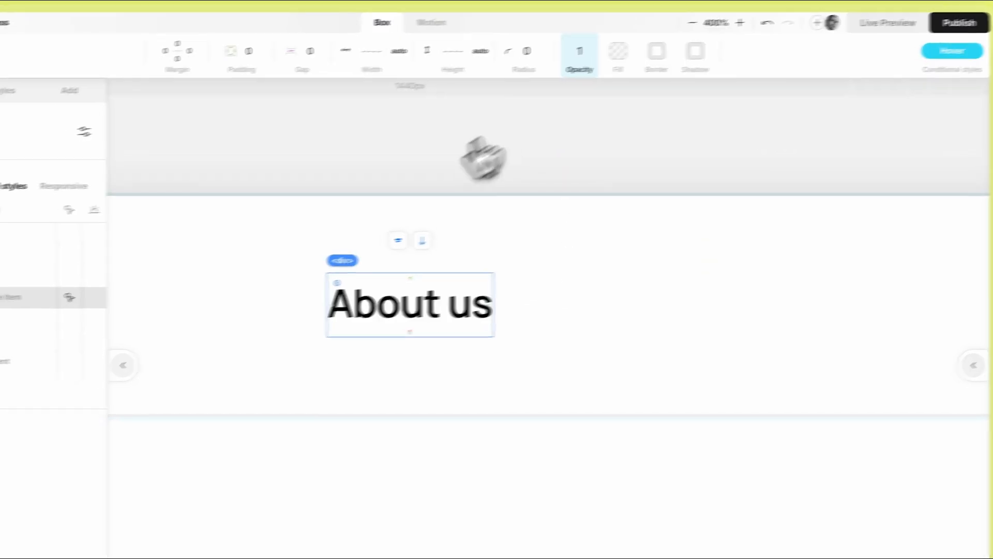
Apply the "in Hover" conditional style to the line under "About us" and open its motion settings.
{"action": "left_click", "coordinate": [168, 317]}
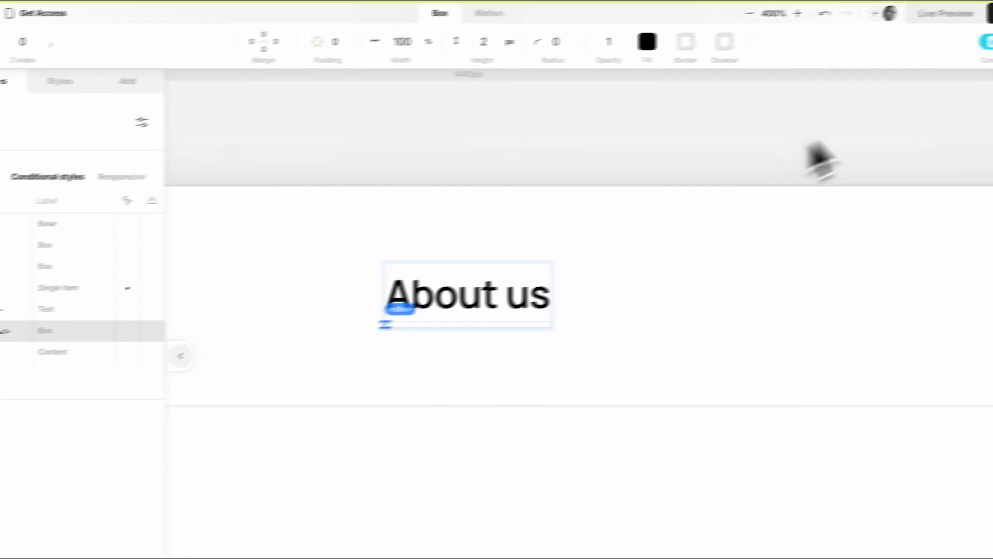
{"action": "left_click", "coordinate": [987, 43]}
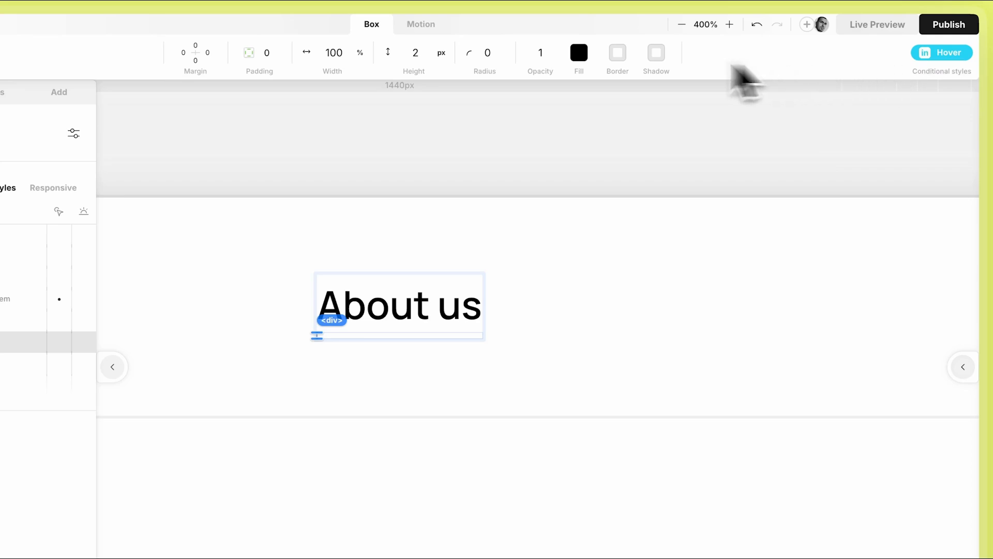
{"action": "left_click", "coordinate": [425, 25]}
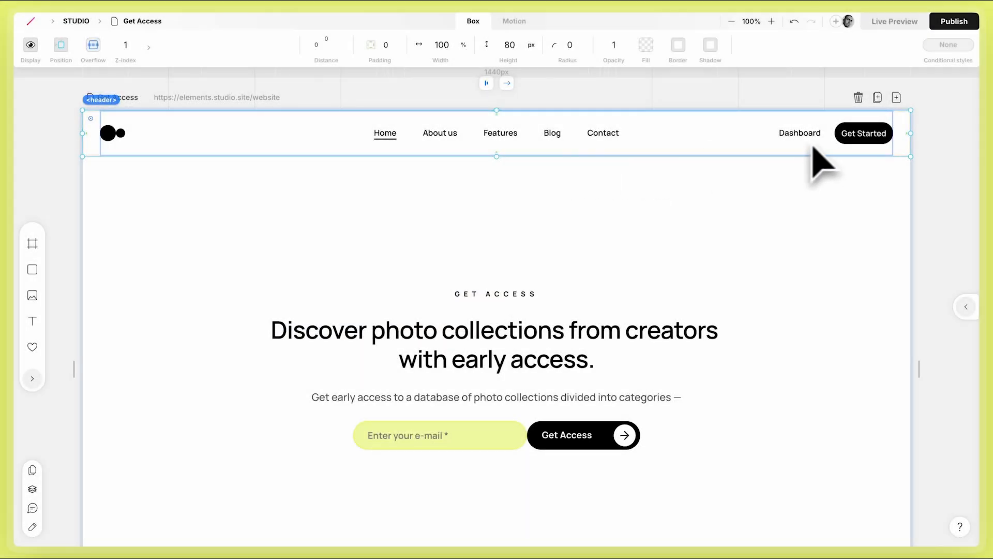
Add a Hover style to the "Get Started" button with fill #EAF673, and open the text colour for its label's hover state.
{"action": "left_click", "coordinate": [842, 141]}
{"action": "left_click", "coordinate": [843, 140]}
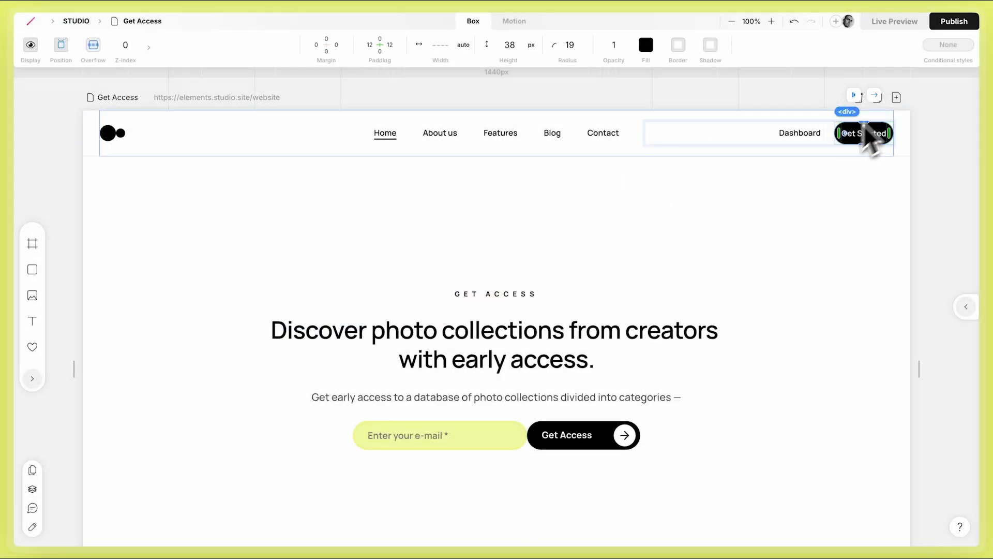
{"action": "left_click", "coordinate": [948, 44]}
{"action": "left_click", "coordinate": [921, 103]}
{"action": "left_click", "coordinate": [678, 44]}
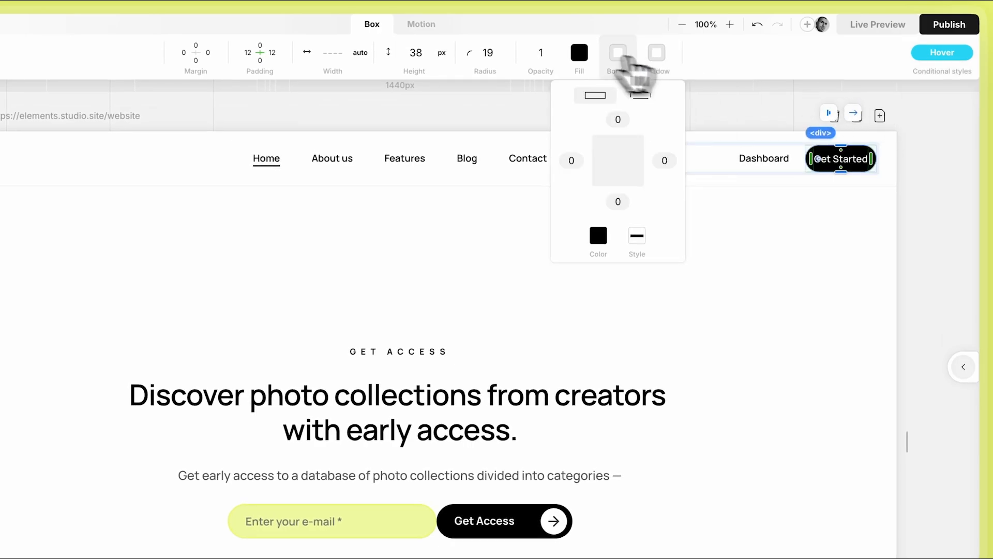
{"action": "left_click", "coordinate": [580, 53]}
{"action": "left_click", "coordinate": [569, 96]}
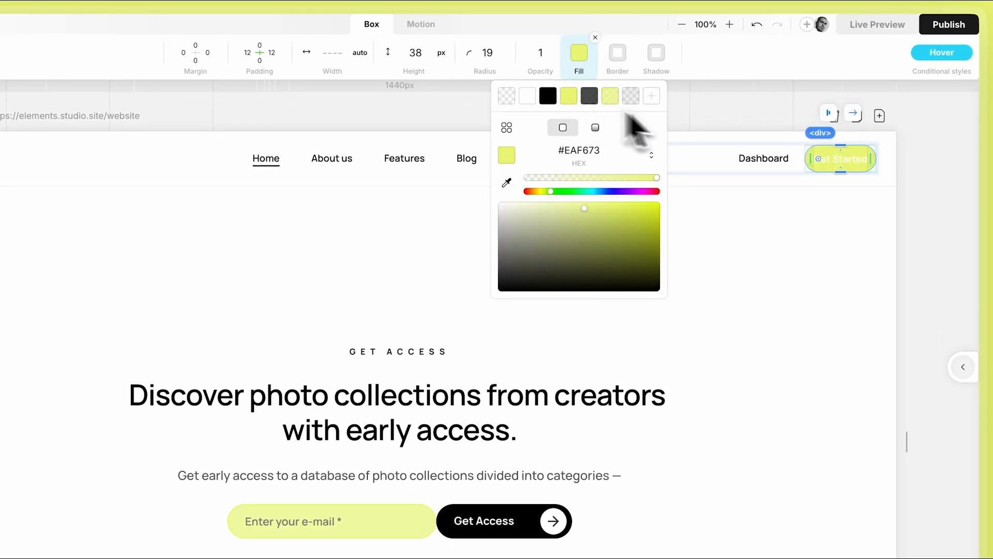
{"action": "left_click", "coordinate": [833, 165]}
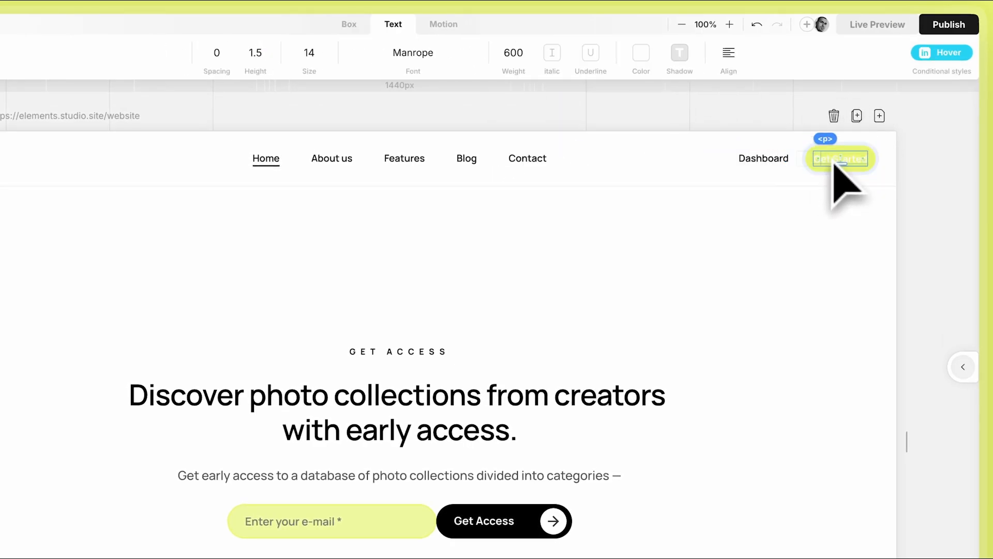
{"action": "left_click", "coordinate": [636, 68]}
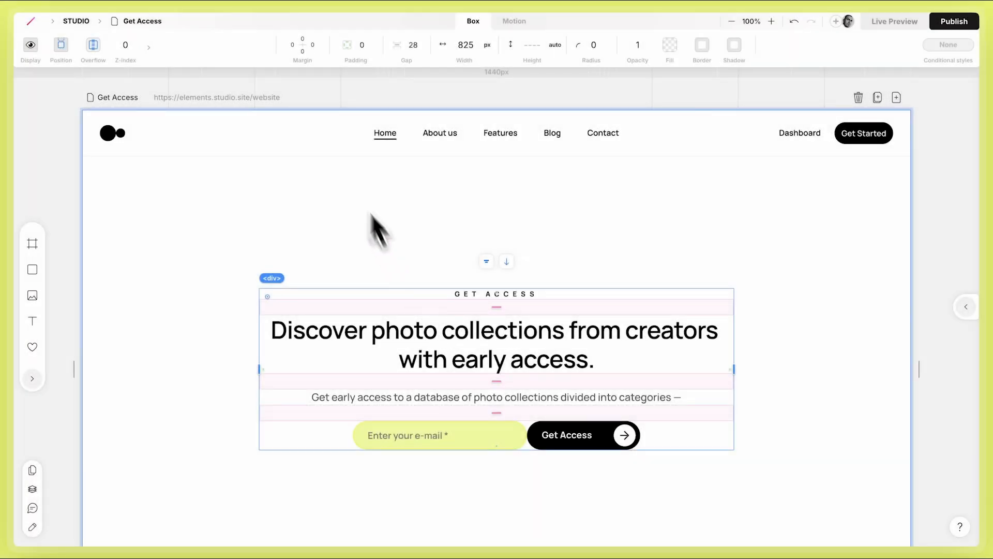
Set the headline group's top and bottom margins to 50 and add a box below the group.
{"action": "left_click", "coordinate": [303, 46]}
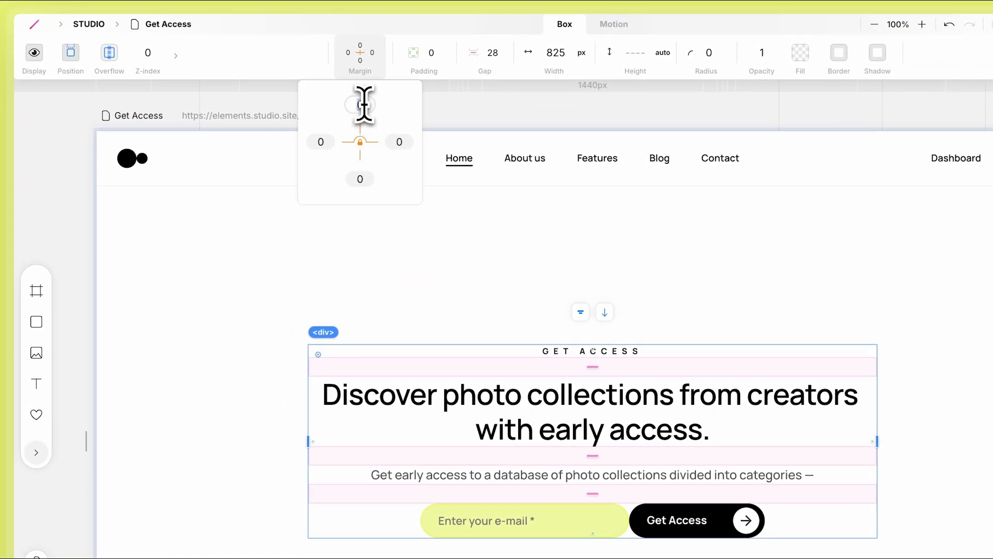
{"action": "key", "text": "Return"}
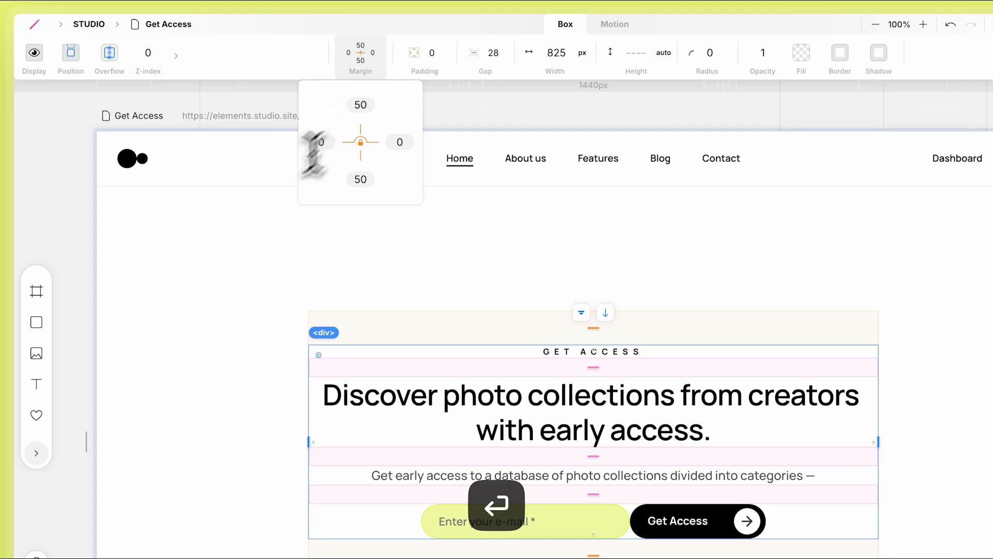
{"action": "left_click", "coordinate": [36, 322]}
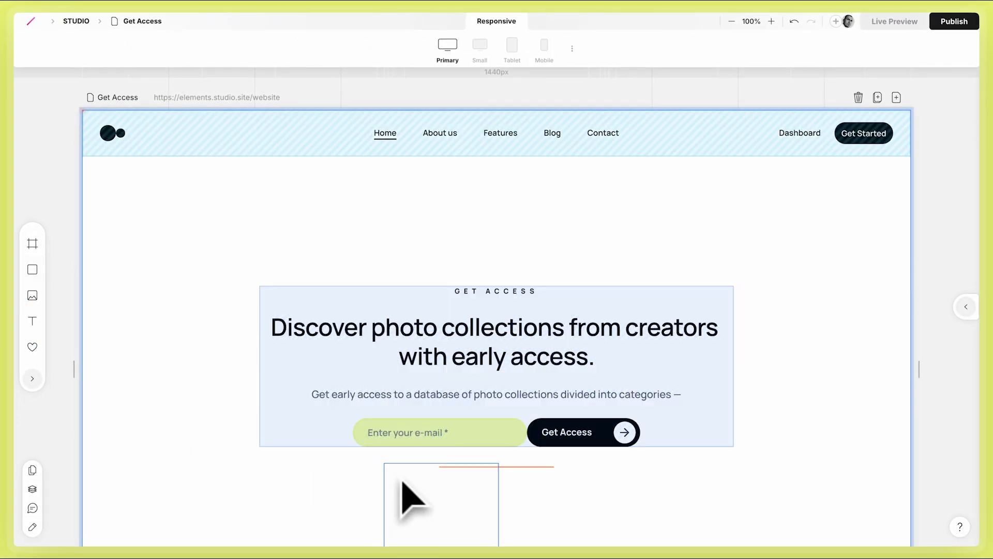
{"action": "left_click", "coordinate": [405, 485]}
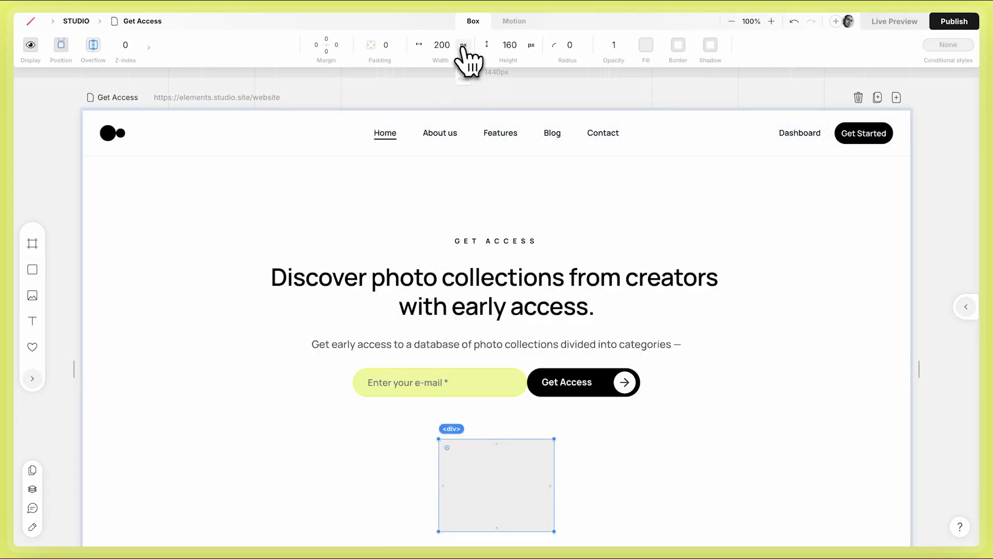
Set the new box's width to 100% and its height to 1 flex.
{"action": "left_click", "coordinate": [451, 48]}
{"action": "type", "text": "100"}
{"action": "key", "text": "Return"}
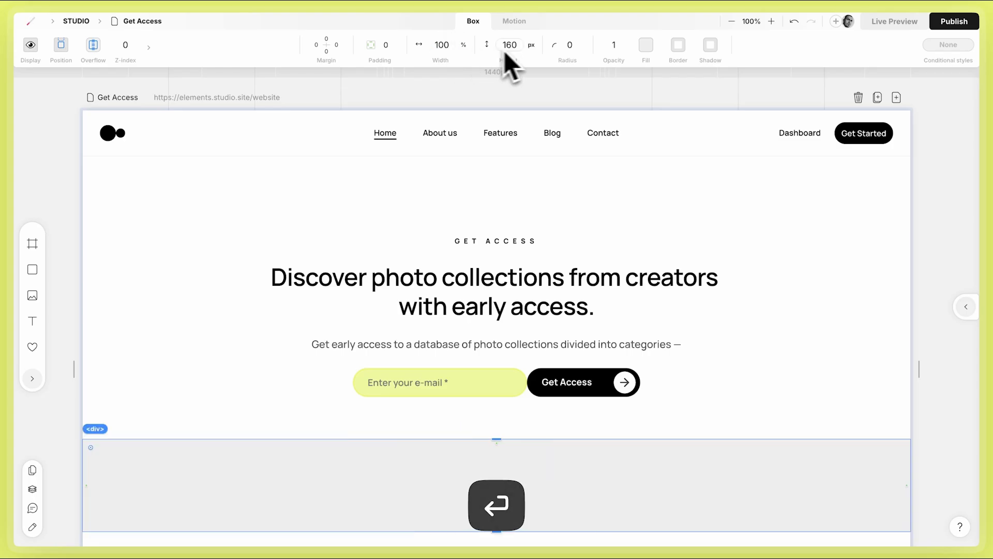
{"action": "left_click", "coordinate": [531, 80]}
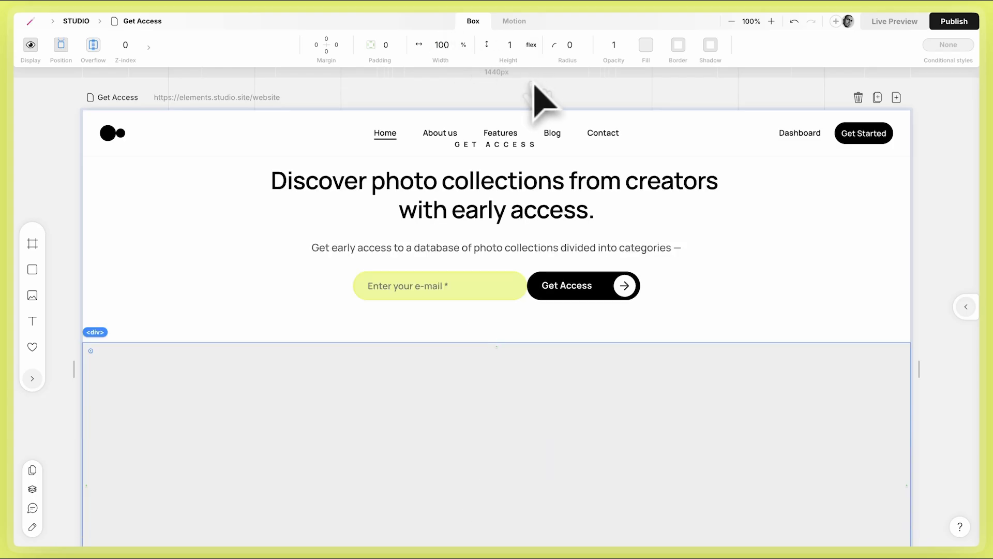
Change the header's position to Relative.
{"action": "left_click", "coordinate": [468, 138]}
{"action": "left_click", "coordinate": [75, 52]}
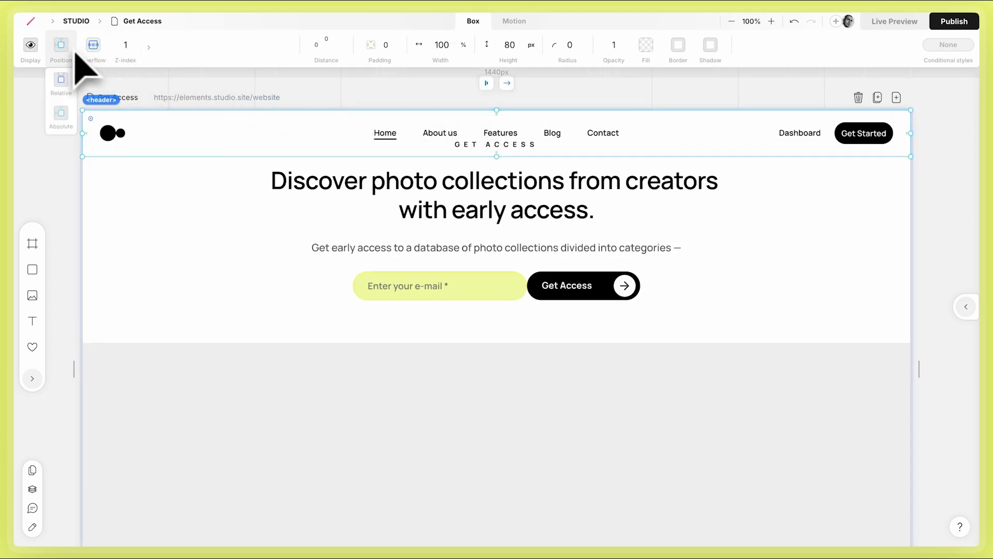
{"action": "left_click", "coordinate": [62, 92]}
Make the fill of the full-width box below the headline group transparent.
{"action": "left_click", "coordinate": [195, 420]}
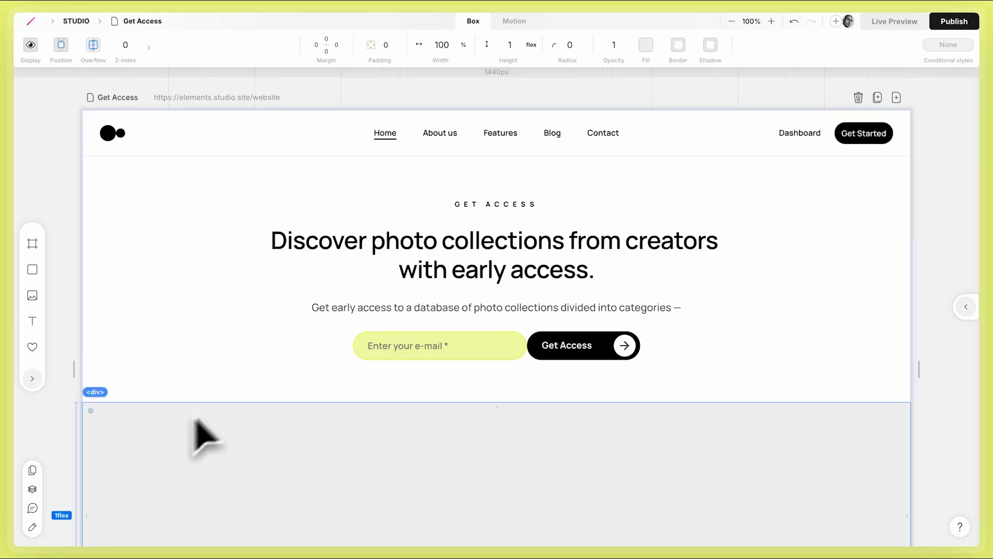
{"action": "left_click", "coordinate": [645, 46]}
{"action": "left_click", "coordinate": [593, 80]}
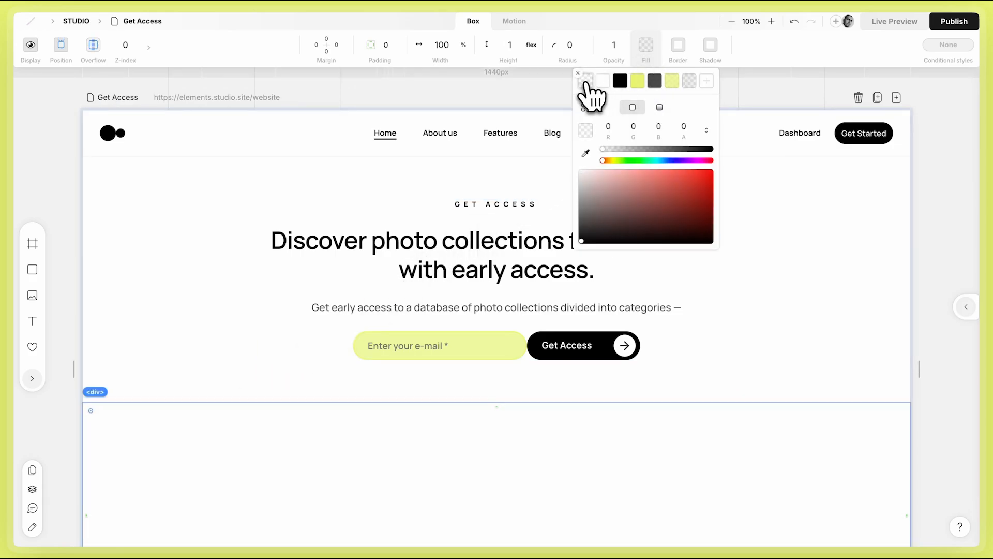
Place a box inside the full-width section and set its height to 100%, width to 33.33% and radius to 20.
{"action": "left_click_drag", "start_coordinate": [32, 269], "coordinate": [432, 430]}
{"action": "scroll", "coordinate": [434, 429], "scroll_direction": "down", "scroll_amount": 3}
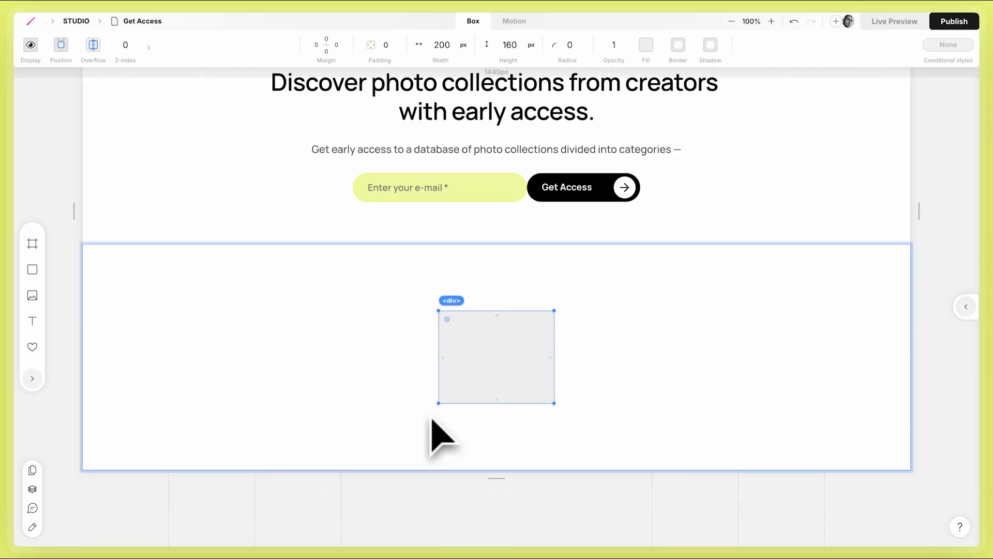
{"action": "left_click", "coordinate": [531, 46]}
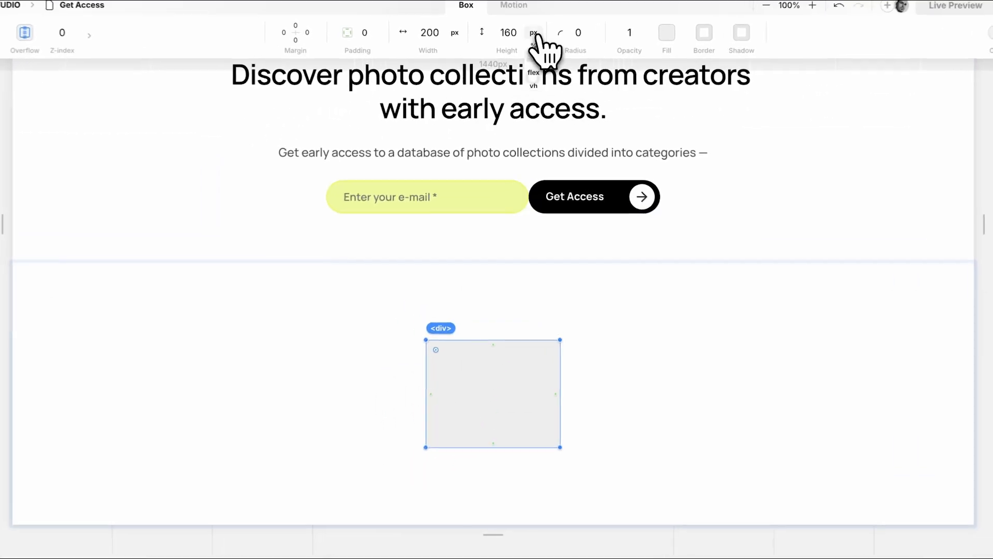
{"action": "left_click", "coordinate": [533, 46]}
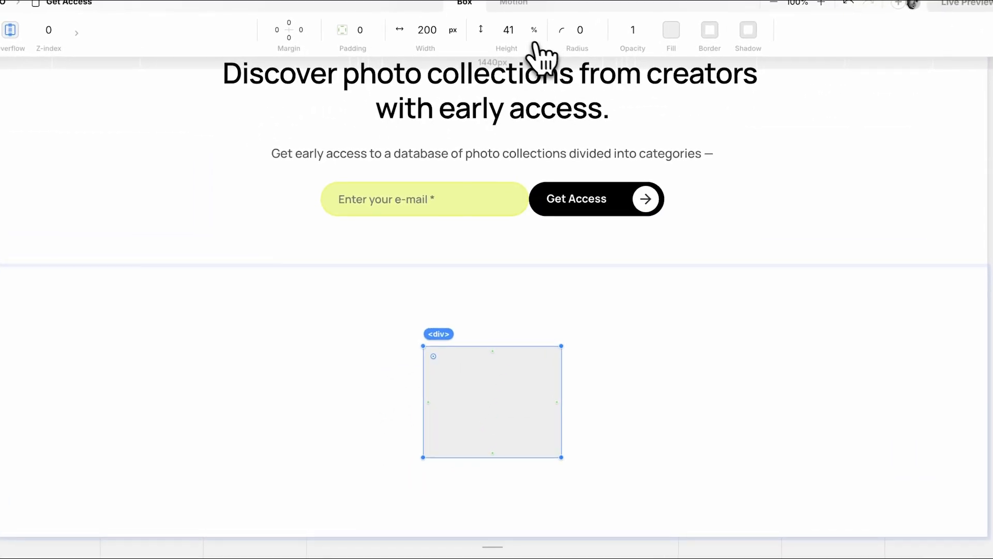
{"action": "left_click", "coordinate": [516, 35]}
{"action": "type", "text": "1"}
{"action": "key", "text": "Return"}
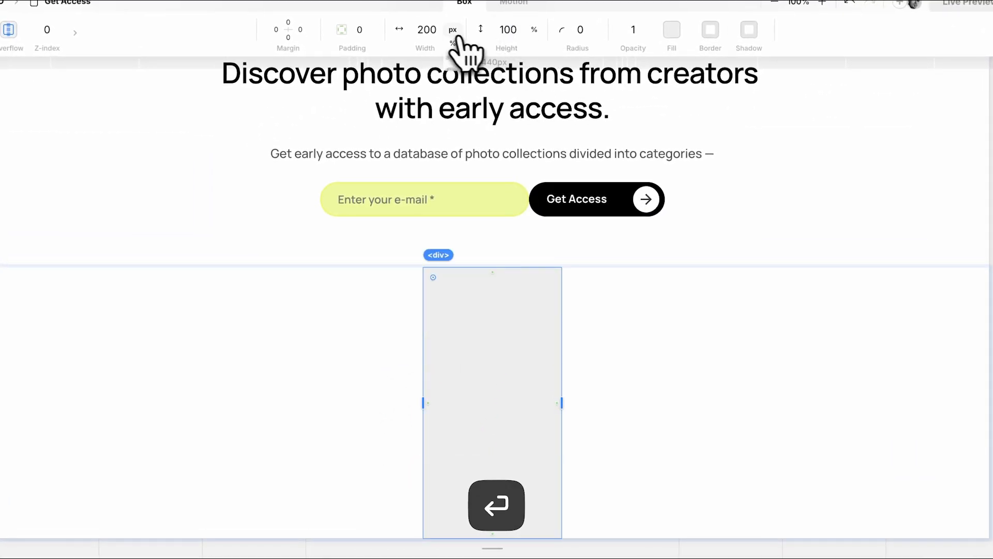
{"action": "left_click", "coordinate": [453, 44]}
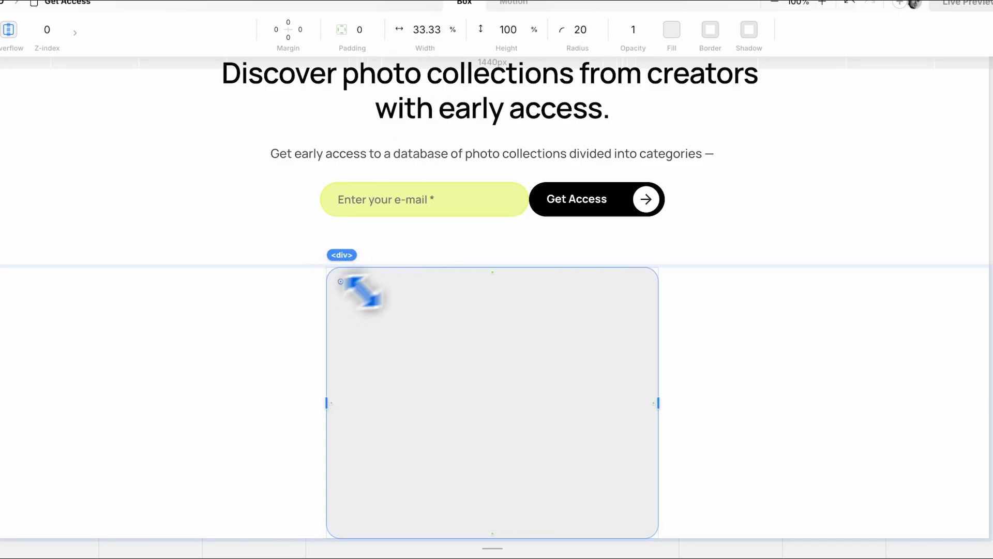
Fill the rounded card with black #000000 and set its padding to 32.
{"action": "left_click", "coordinate": [671, 31]}
{"action": "left_click", "coordinate": [640, 74]}
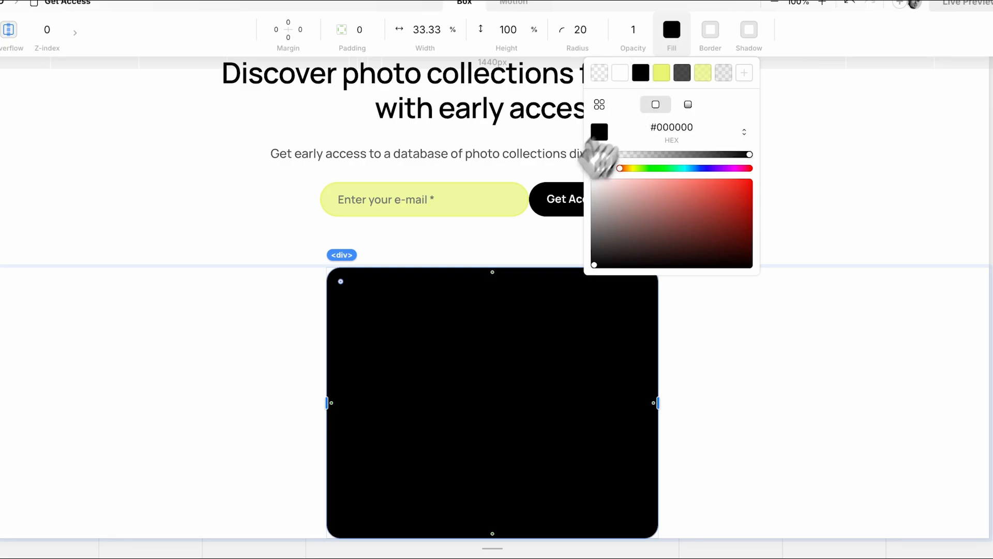
{"action": "left_click_drag", "start_coordinate": [338, 403], "coordinate": [359, 405]}
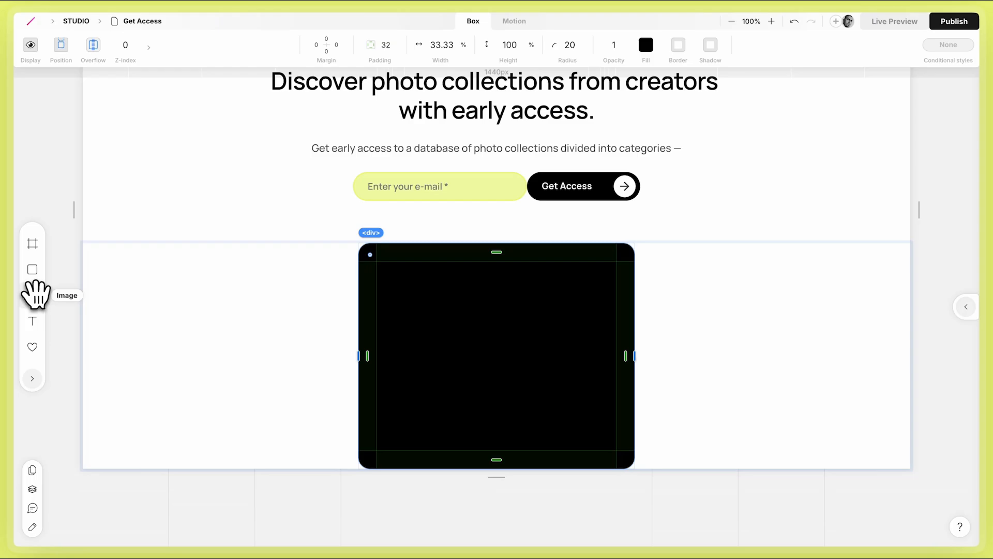
Add an image box inside the black card, make its position Absolute and stretch it to cover the whole card.
{"action": "left_click_drag", "start_coordinate": [33, 295], "coordinate": [429, 285]}
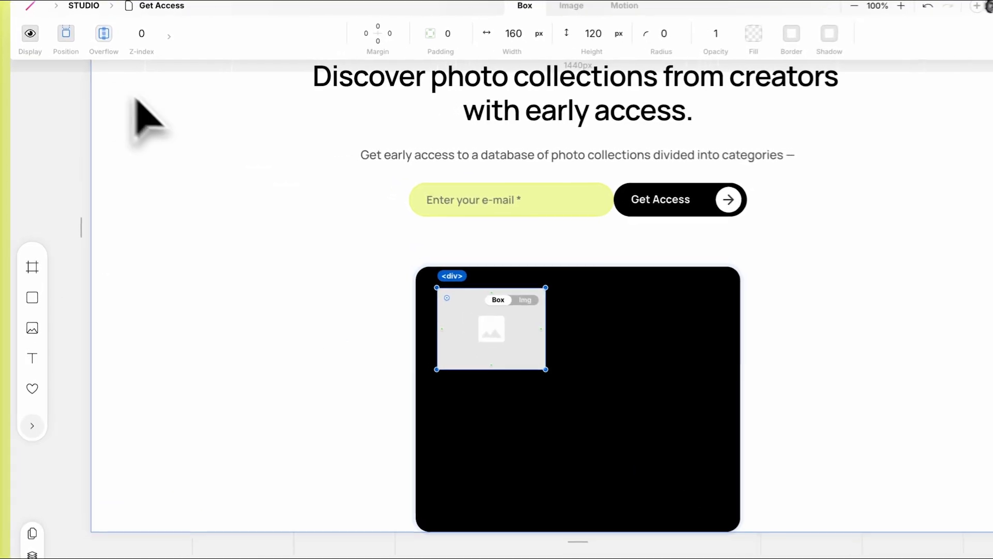
{"action": "left_click", "coordinate": [65, 33]}
{"action": "left_click", "coordinate": [73, 115]}
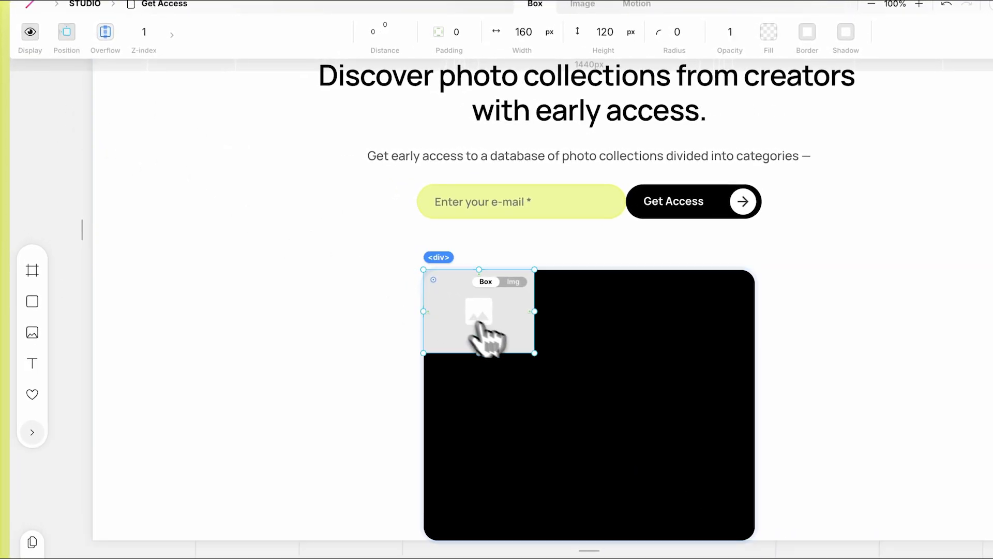
{"action": "left_click_drag", "start_coordinate": [535, 353], "coordinate": [743, 537]}
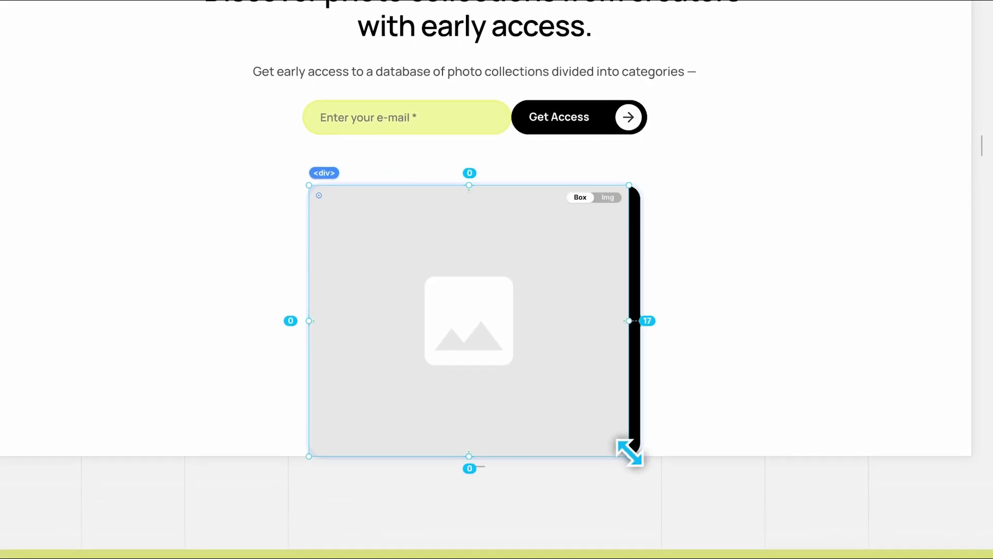
{"action": "left_click_drag", "start_coordinate": [630, 452], "coordinate": [639, 454]}
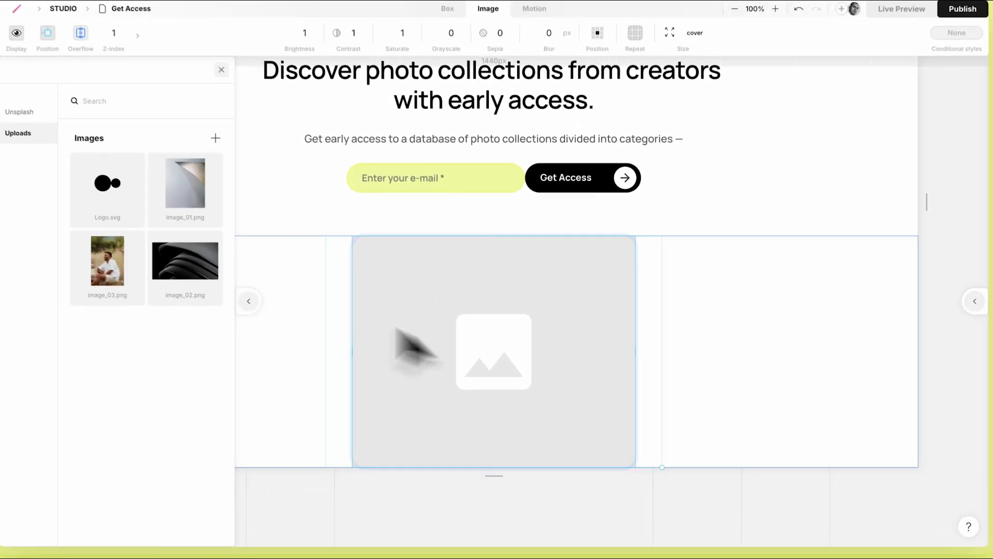
Try image_02.png and image_03.png in the card's image box, and settle on image_01.png.
{"action": "left_click", "coordinate": [197, 261]}
{"action": "left_click", "coordinate": [135, 262]}
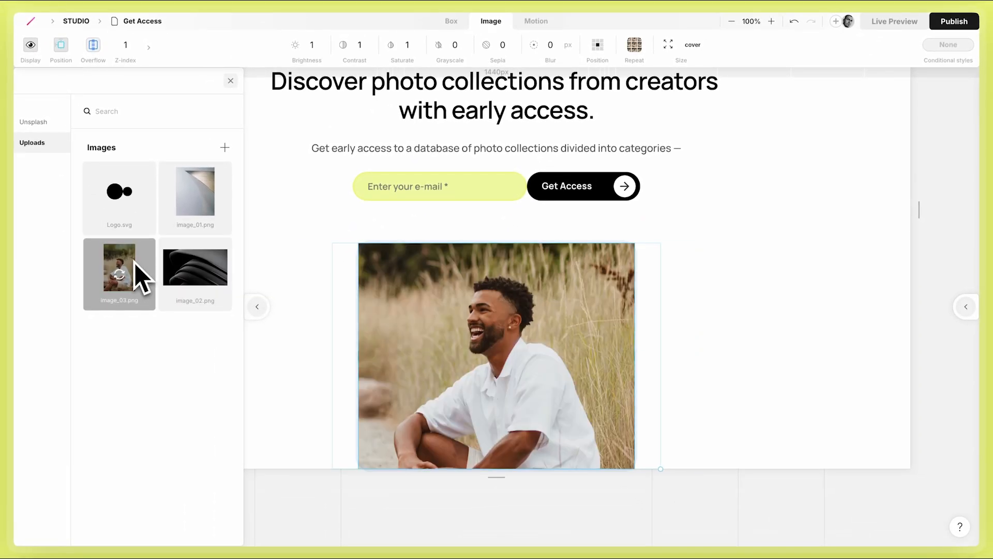
{"action": "left_click", "coordinate": [197, 228]}
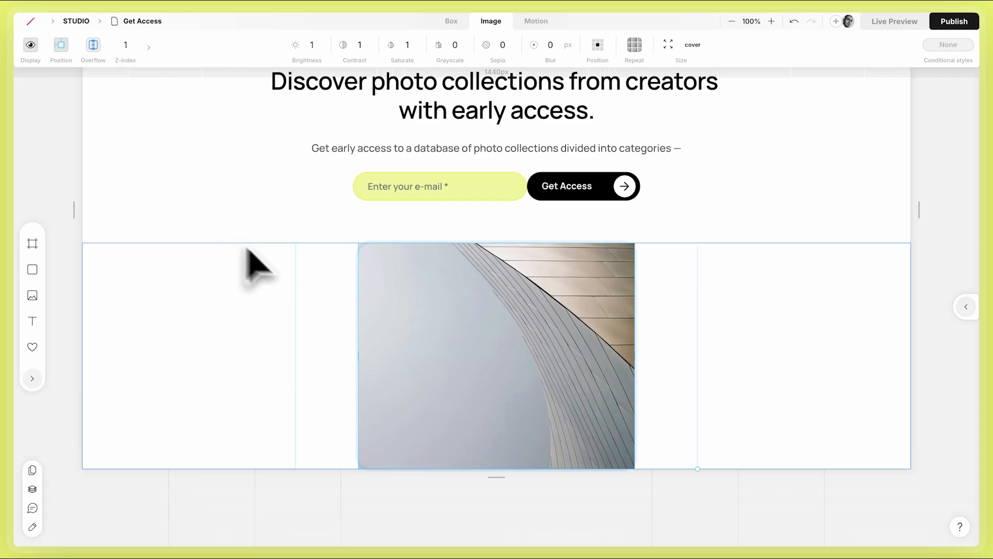
Set the overflow of the card containing the image to Hidden.
{"action": "left_click", "coordinate": [323, 305]}
{"action": "left_click", "coordinate": [380, 305]}
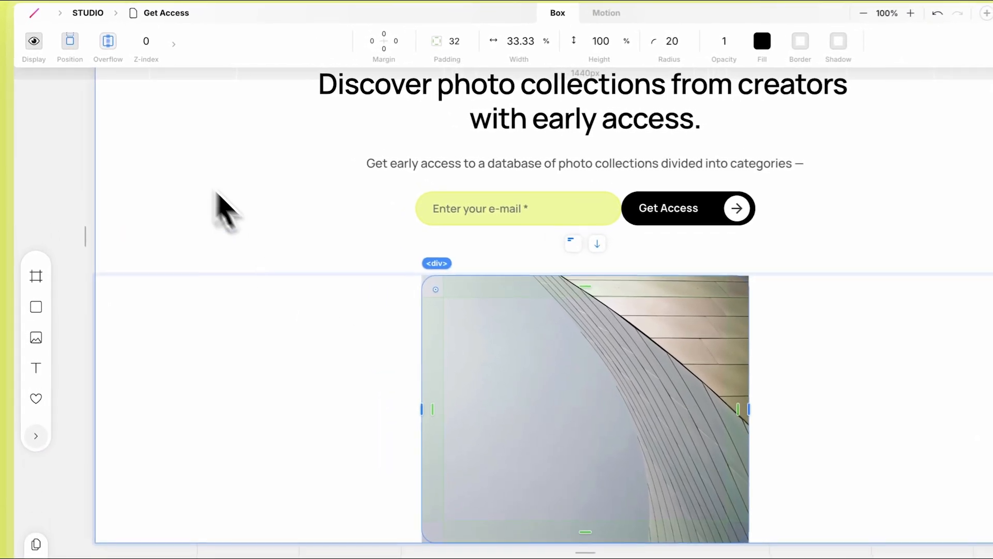
{"action": "left_click", "coordinate": [108, 49]}
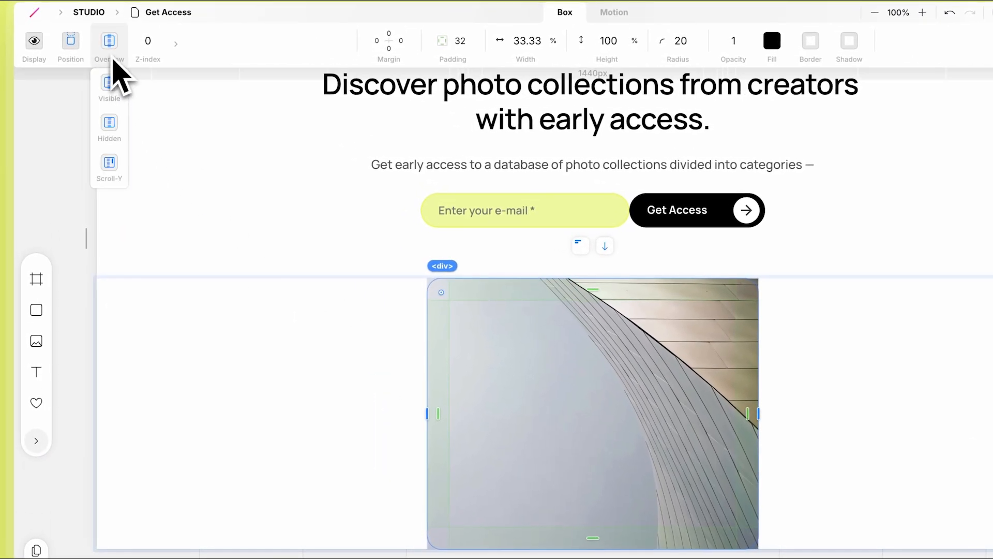
{"action": "left_click", "coordinate": [109, 124]}
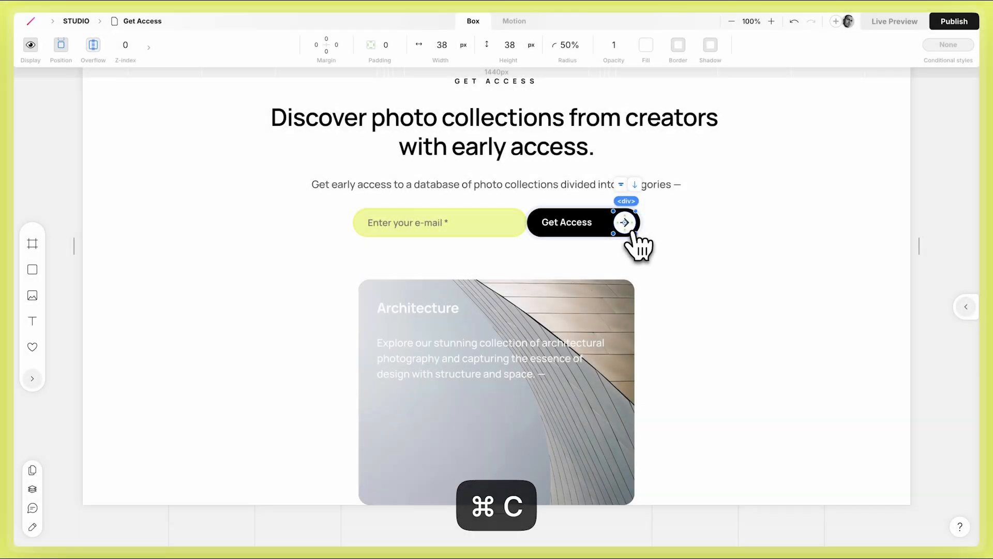
Paste a copy of the "Get Access" arrow circle below the card's "Architecture" title and group it with the title.
{"action": "left_click", "coordinate": [456, 317]}
{"action": "key", "text": "super+v"}
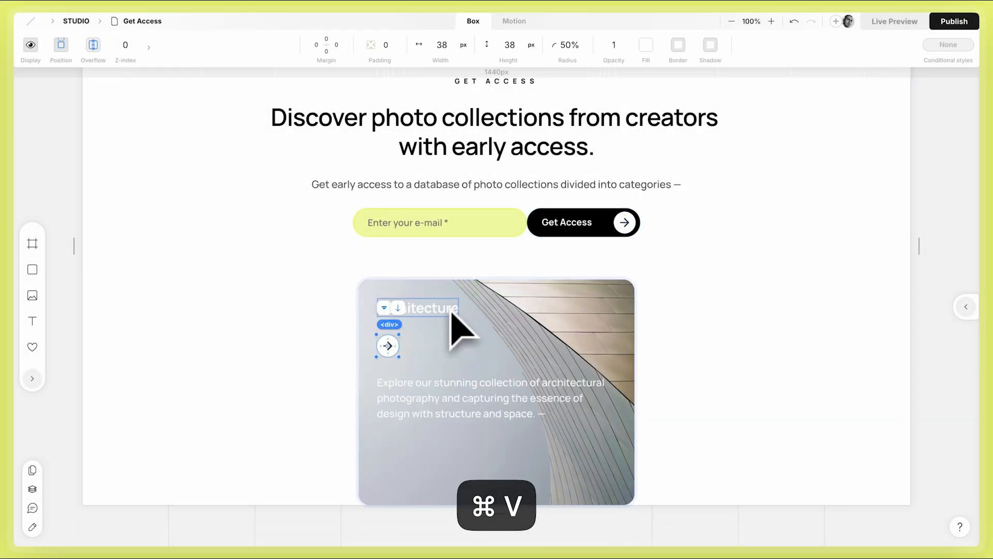
{"action": "right_click", "coordinate": [446, 313]}
{"action": "left_click", "coordinate": [479, 363]}
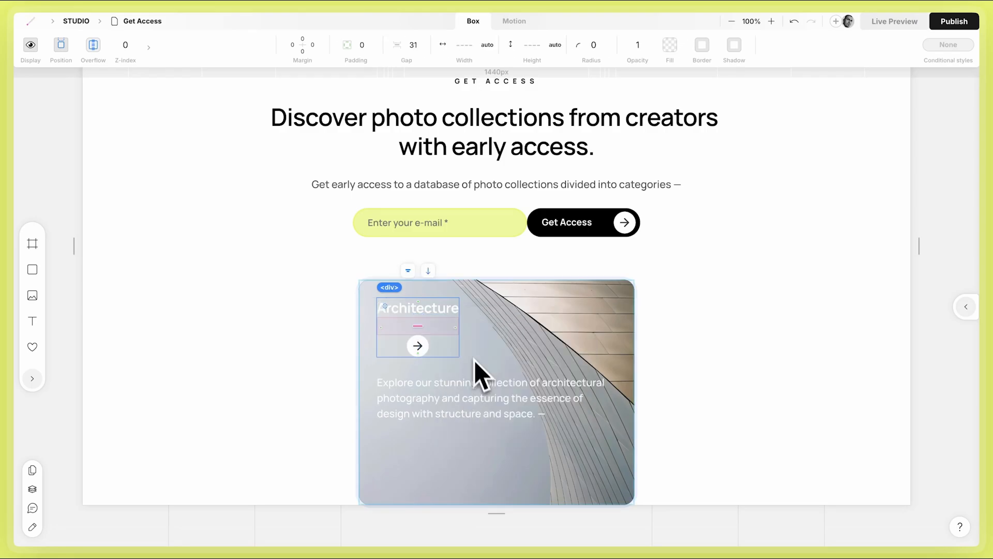
Lay out the title and arrow group horizontally, widen it to 100% and distribute its items to opposite ends.
{"action": "left_click", "coordinate": [418, 297]}
{"action": "left_click_drag", "start_coordinate": [486, 348], "coordinate": [696, 337]}
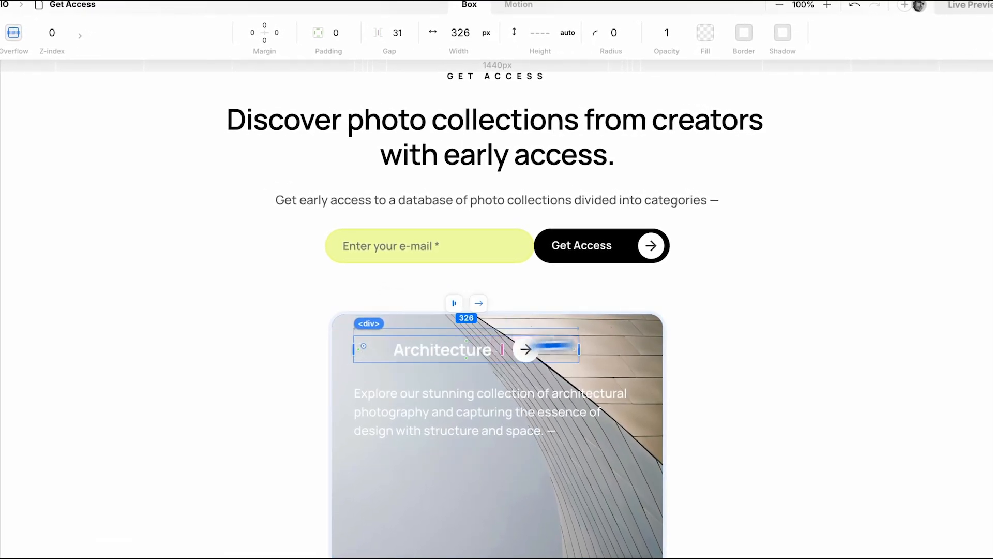
{"action": "left_click", "coordinate": [505, 304]}
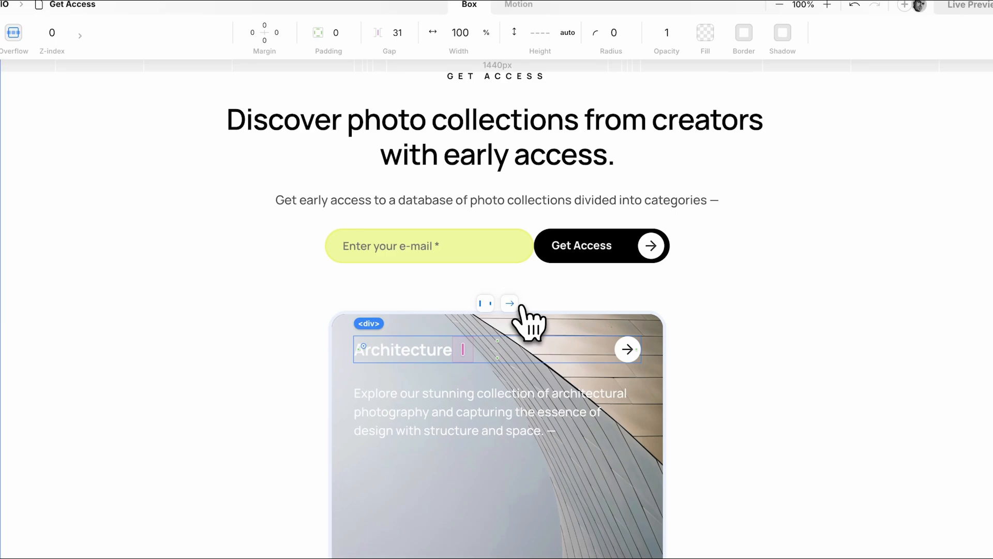
{"action": "left_click", "coordinate": [437, 380]}
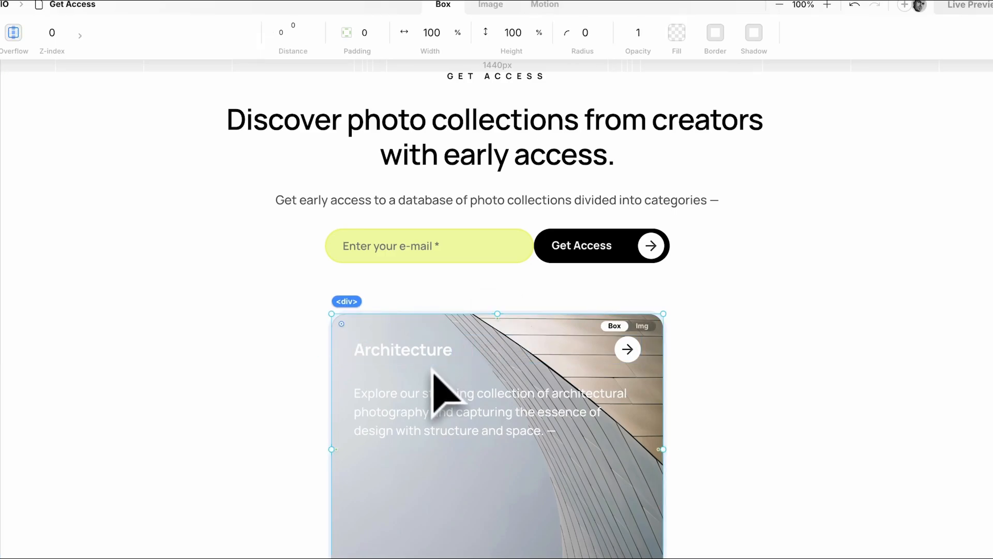
Set the card image's opacity to 0.8 and distribute the card's title row and description text vertically to opposite ends.
{"action": "left_click", "coordinate": [637, 32]}
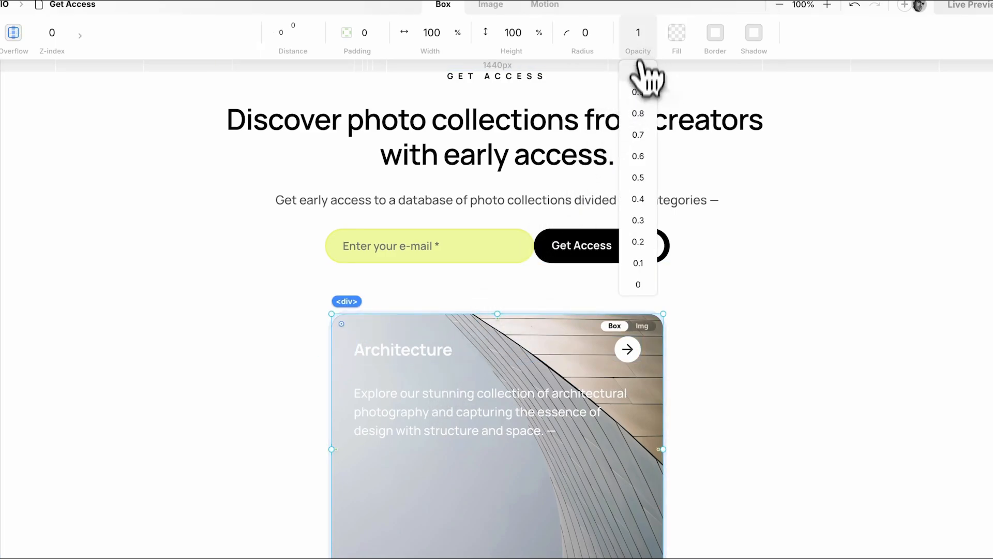
{"action": "left_click", "coordinate": [642, 118]}
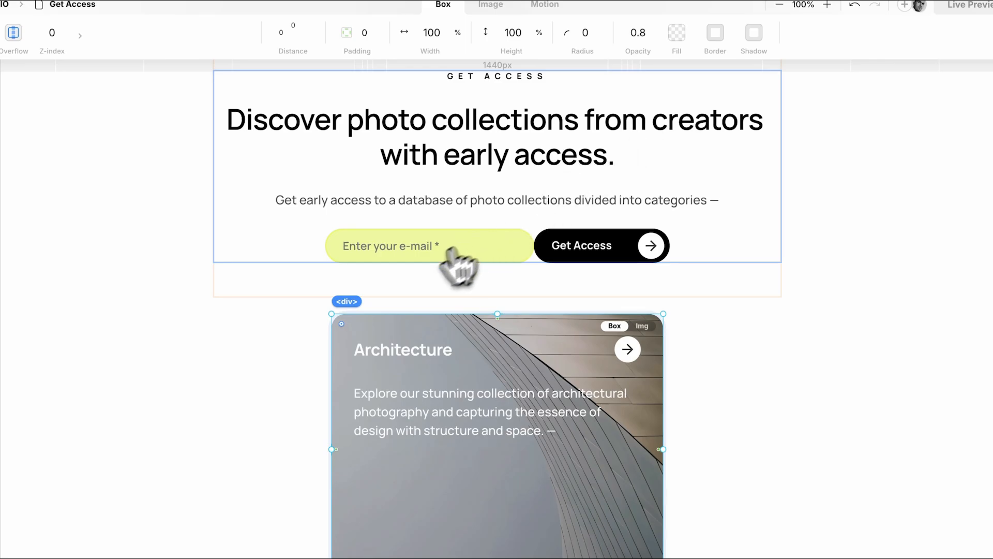
{"action": "left_click", "coordinate": [292, 375]}
{"action": "left_click", "coordinate": [365, 350]}
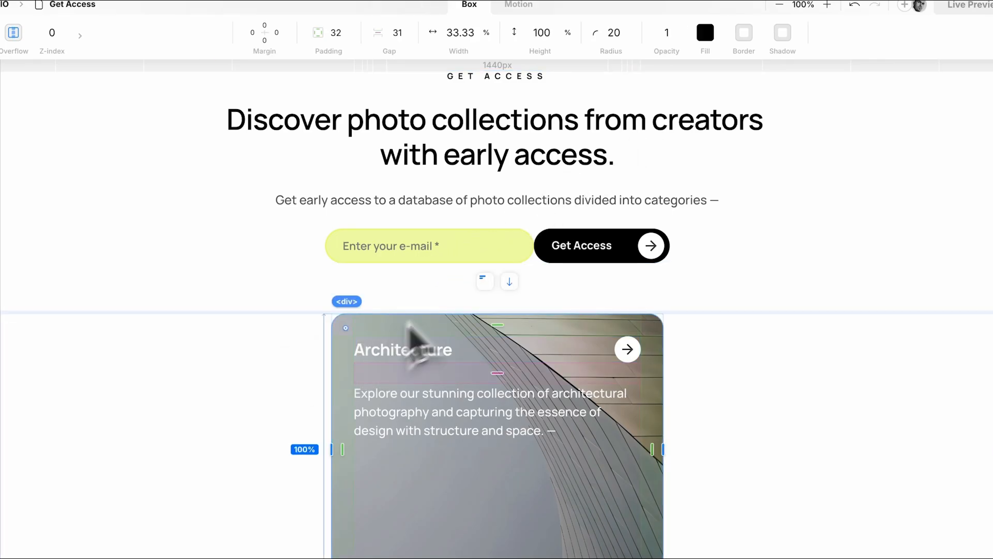
{"action": "mouse_move", "coordinate": [483, 335]}
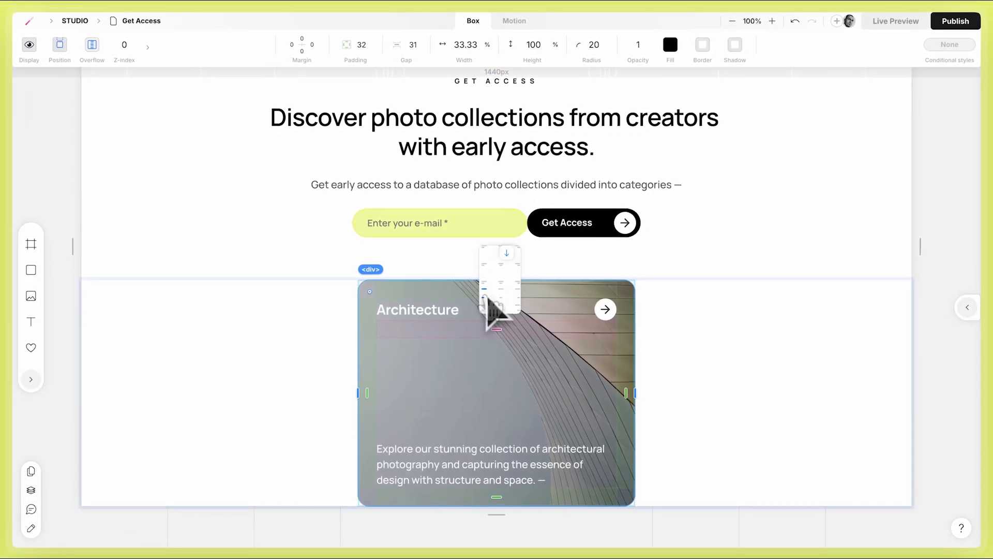
{"action": "left_click", "coordinate": [487, 299]}
Duplicate the "Architecture" card, lay out the section holding both cards horizontally and add a small gap between them.
{"action": "right_click", "coordinate": [488, 299]}
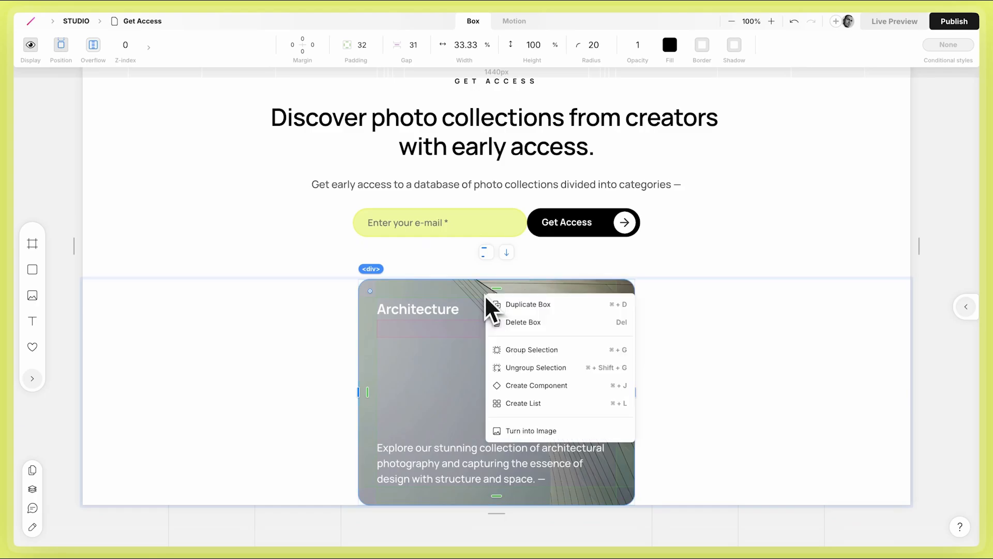
{"action": "left_click", "coordinate": [499, 304]}
{"action": "left_click", "coordinate": [662, 351]}
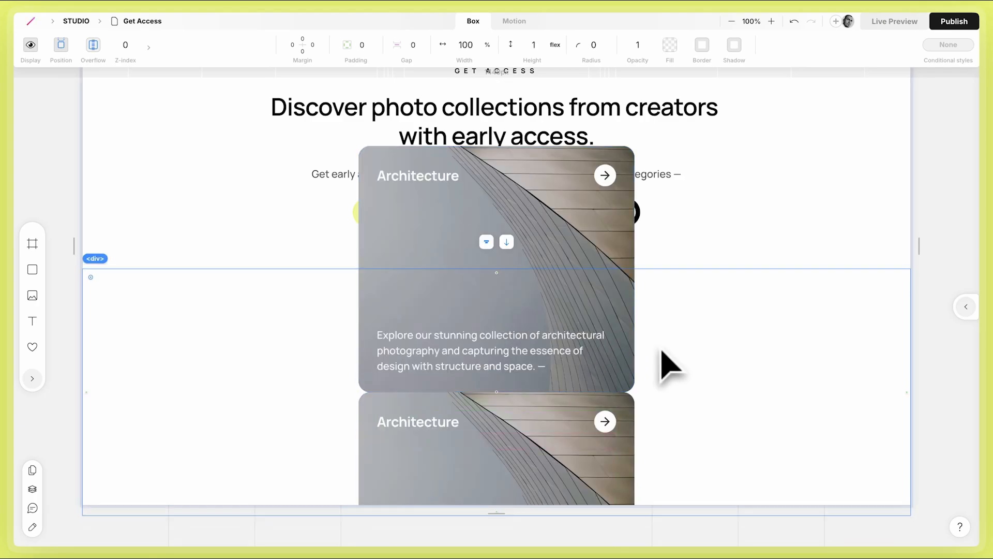
{"action": "left_click", "coordinate": [507, 257]}
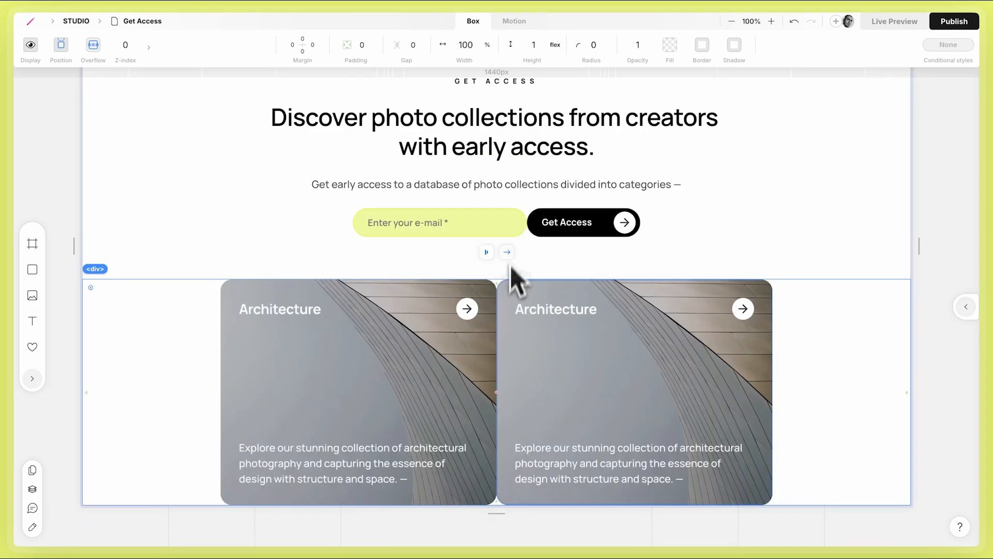
{"action": "left_click_drag", "start_coordinate": [497, 389], "coordinate": [503, 389]}
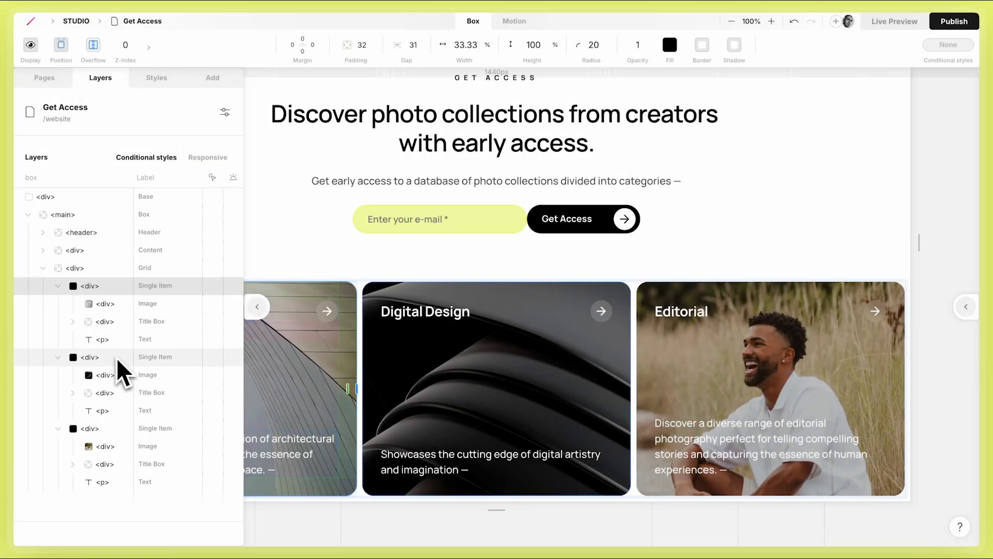
Select all three Single Item cards and set their width to 1 flex.
{"action": "left_click", "coordinate": [116, 356]}
{"action": "left_click", "coordinate": [118, 427], "text": "shift"}
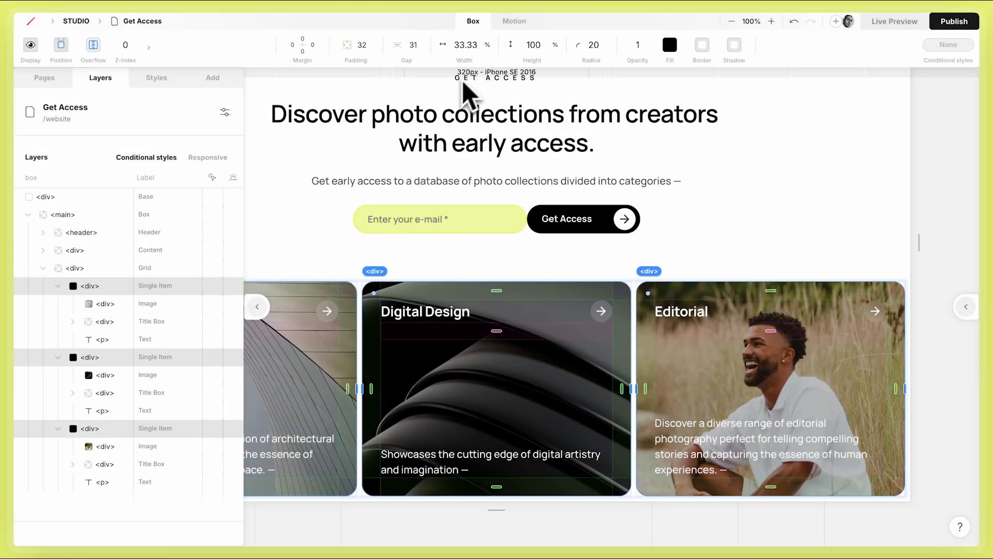
{"action": "left_click", "coordinate": [488, 77]}
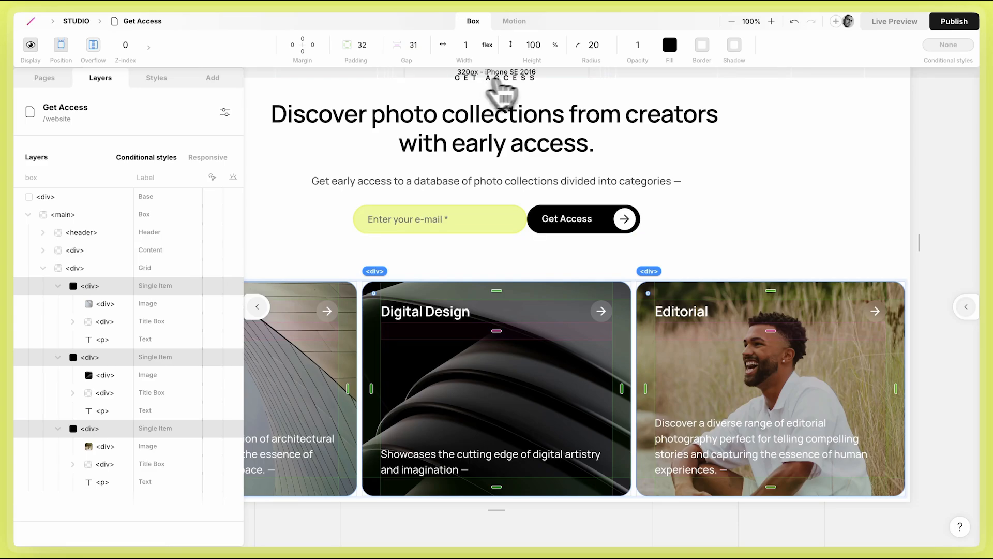
Give the three selected cards a Hover style with a width of 2 flex.
{"action": "left_click", "coordinate": [946, 46]}
{"action": "left_click", "coordinate": [924, 94]}
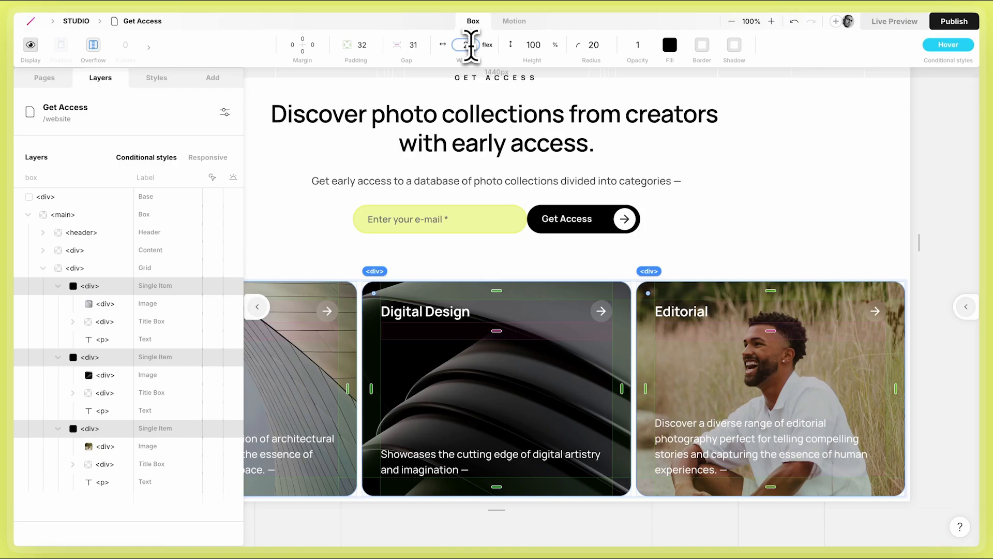
{"action": "key", "text": "Return"}
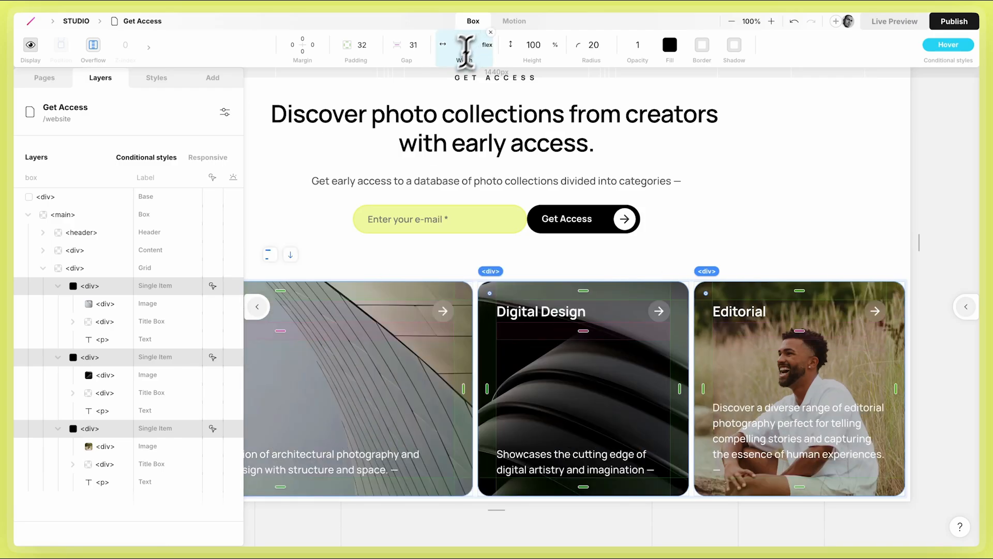
Set the three cards' description texts to opacity 1 in the parent-hover (in Hover) style and opacity 0 in the default style.
{"action": "left_click", "coordinate": [175, 337]}
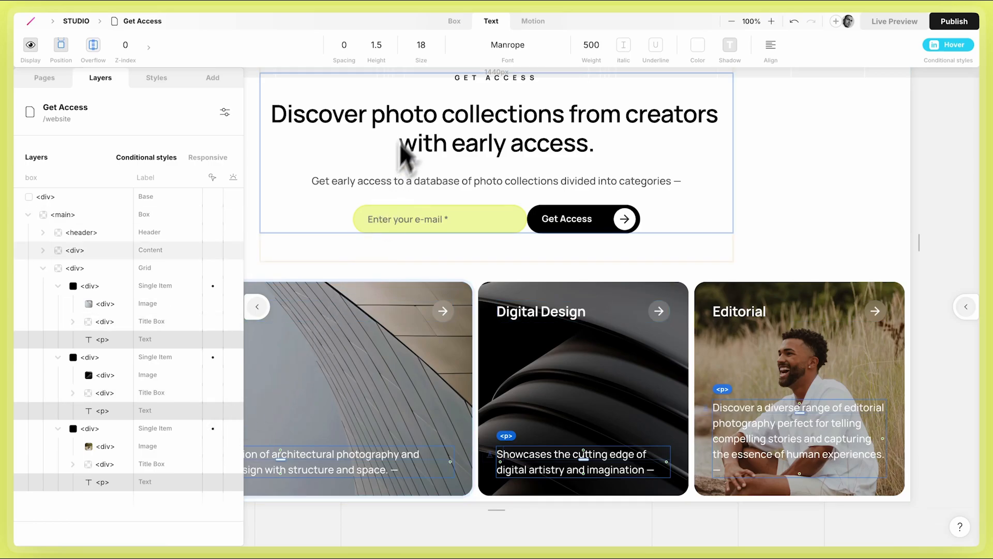
{"action": "left_click", "coordinate": [455, 23]}
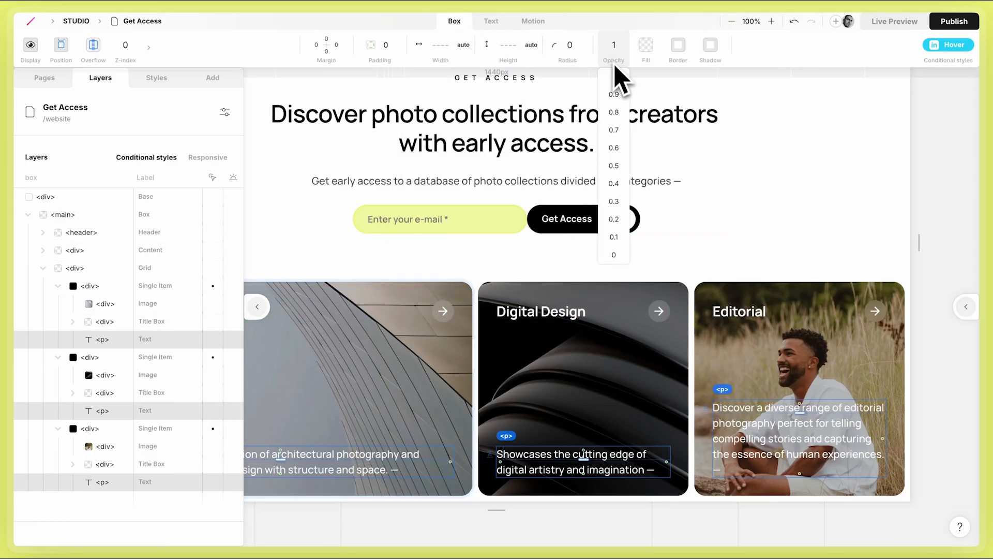
{"action": "left_click", "coordinate": [614, 77]}
{"action": "mouse_move", "coordinate": [921, 60]}
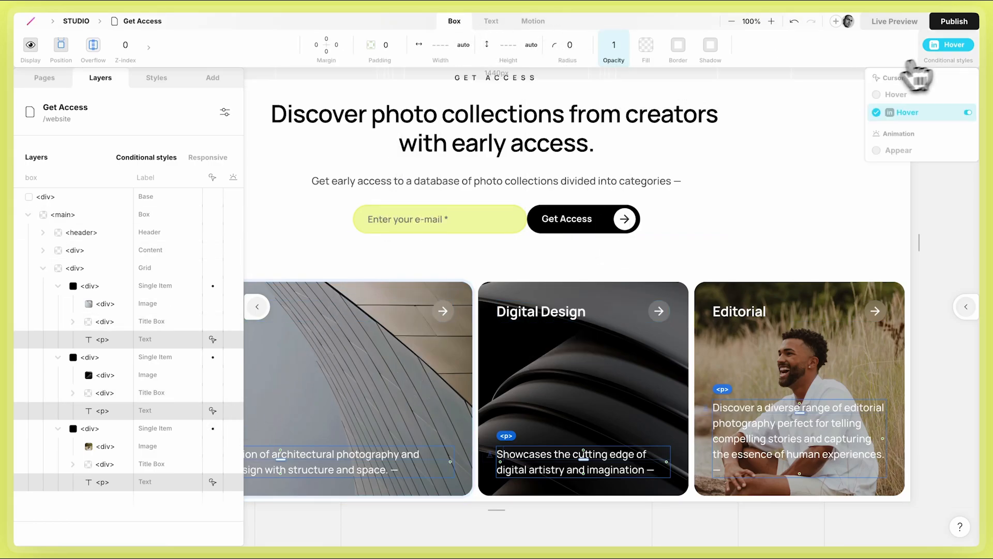
{"action": "left_click", "coordinate": [931, 111]}
{"action": "left_click", "coordinate": [614, 48]}
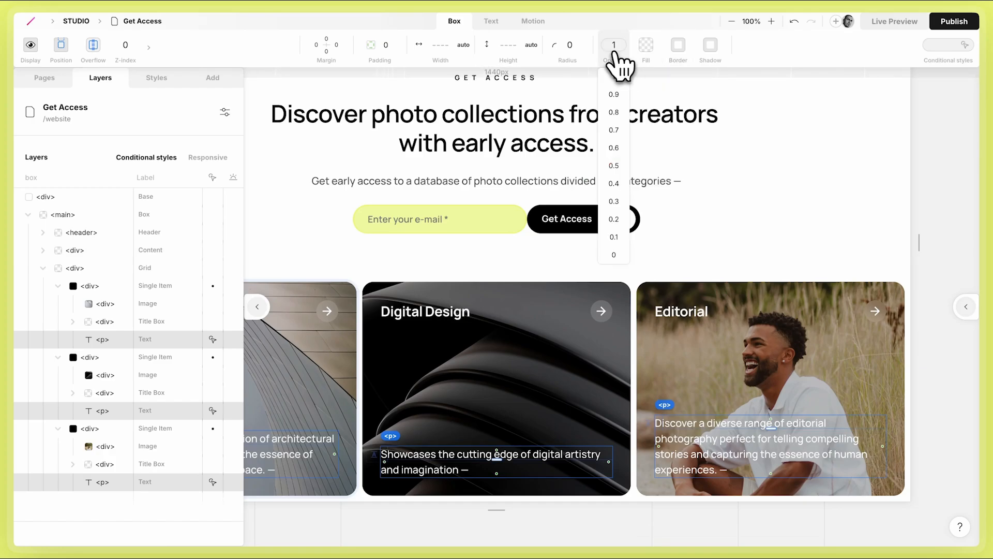
{"action": "left_click", "coordinate": [614, 255]}
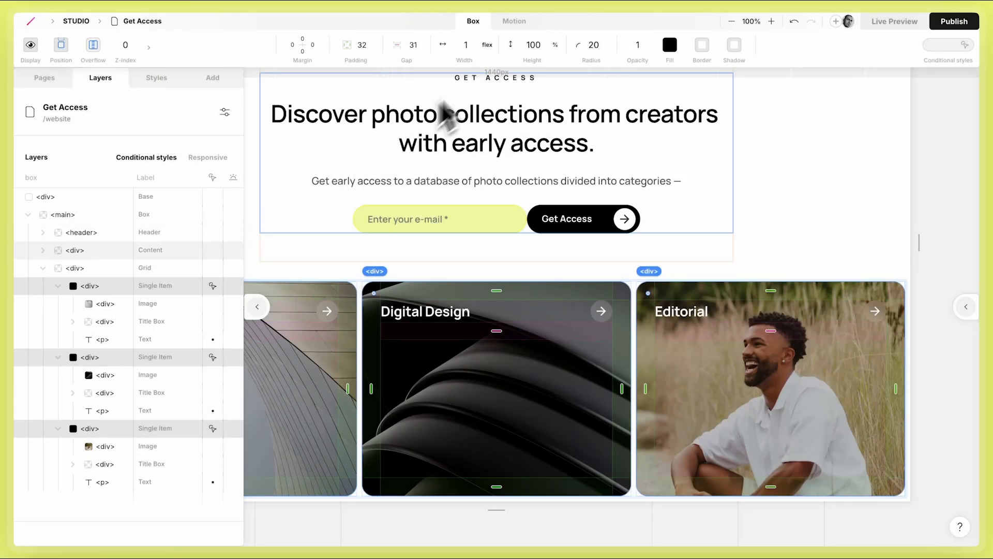
Set the default motion duration to 800 for the three cards and to 0 for their description texts.
{"action": "left_click", "coordinate": [514, 21]}
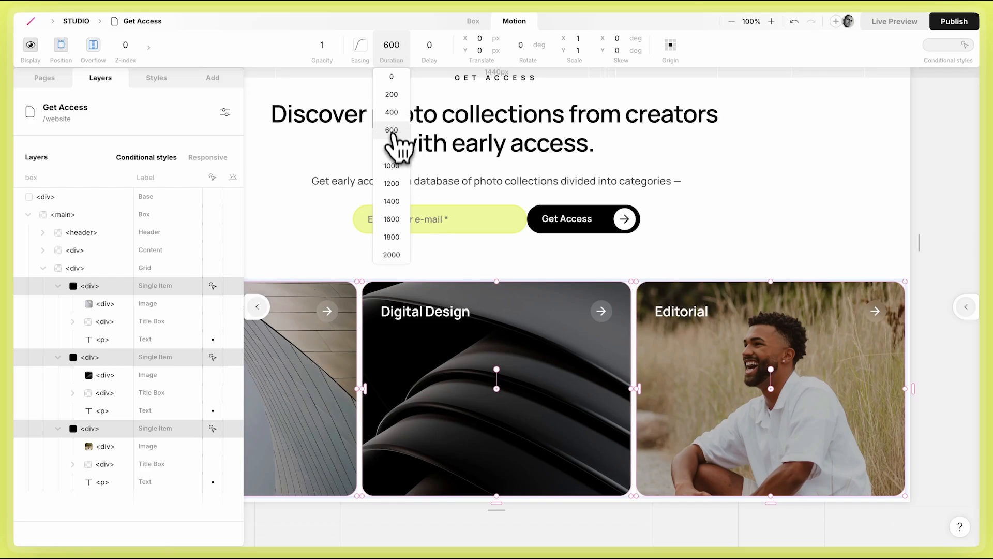
{"action": "left_click", "coordinate": [393, 147]}
{"action": "left_click", "coordinate": [179, 339]}
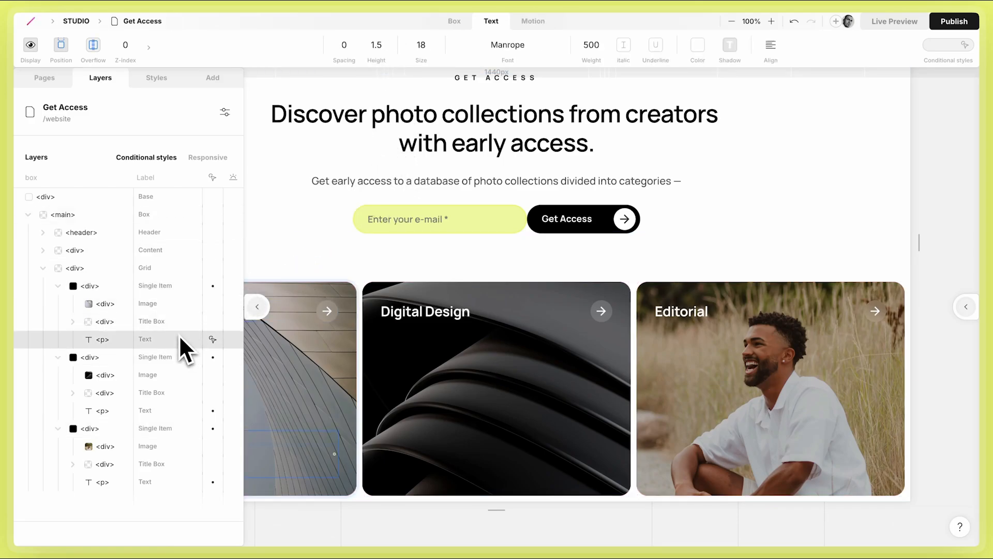
{"action": "left_click", "coordinate": [146, 411], "text": "shift"}
{"action": "left_click", "coordinate": [113, 481], "text": "shift"}
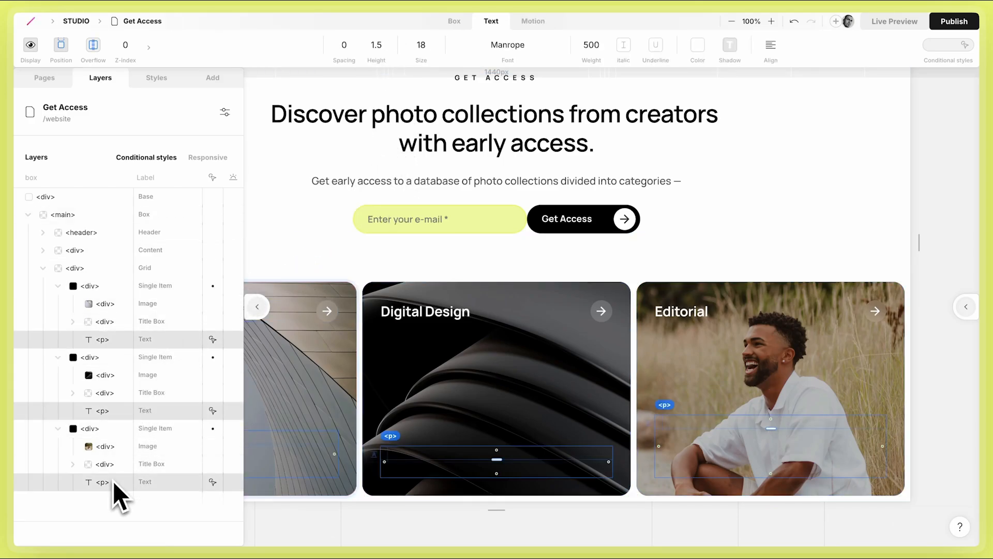
{"action": "left_click", "coordinate": [504, 48]}
{"action": "left_click", "coordinate": [532, 23]}
{"action": "left_click", "coordinate": [365, 52]}
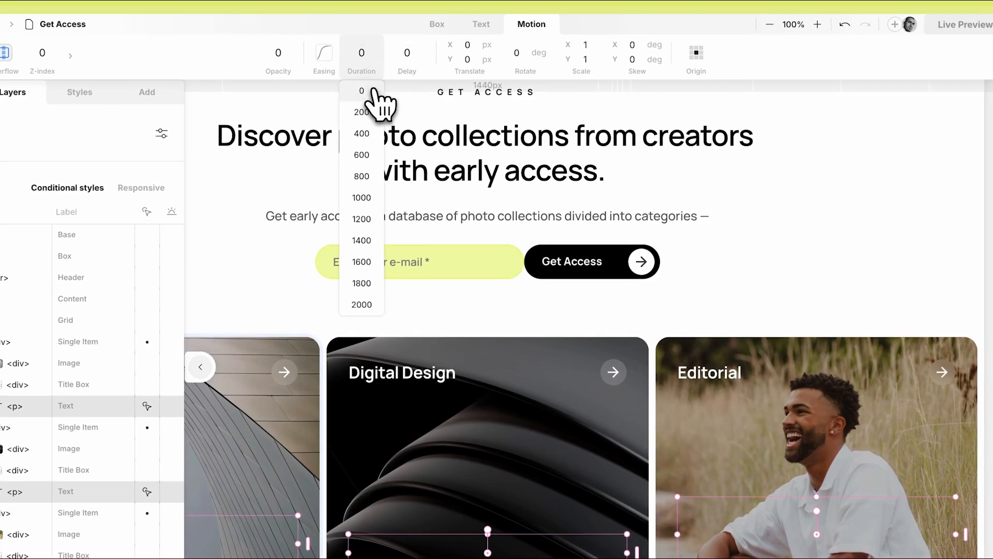
{"action": "left_click", "coordinate": [373, 91]}
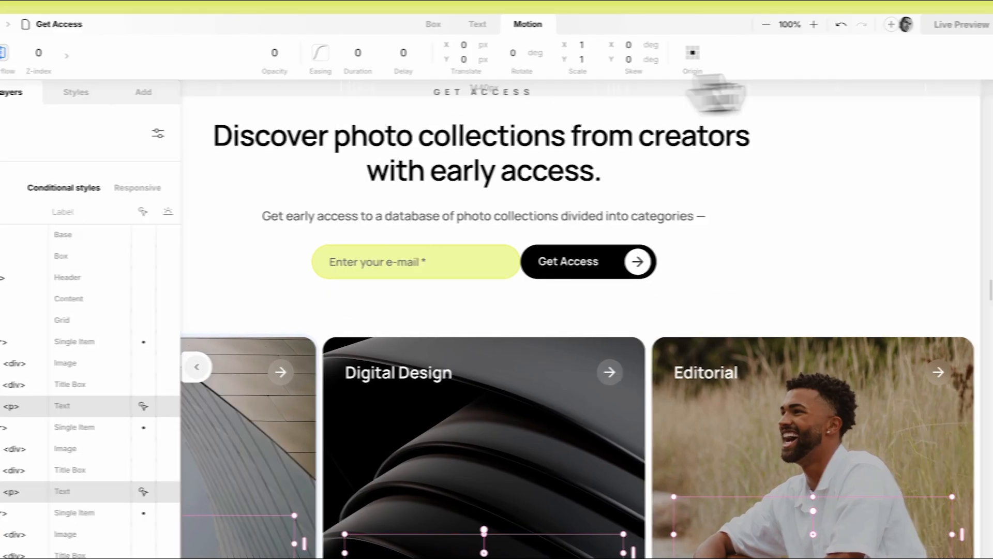
In the description texts' parent-hover (in Hover) style, set the motion delay to 500 and the duration to 800.
{"action": "left_click", "coordinate": [947, 52]}
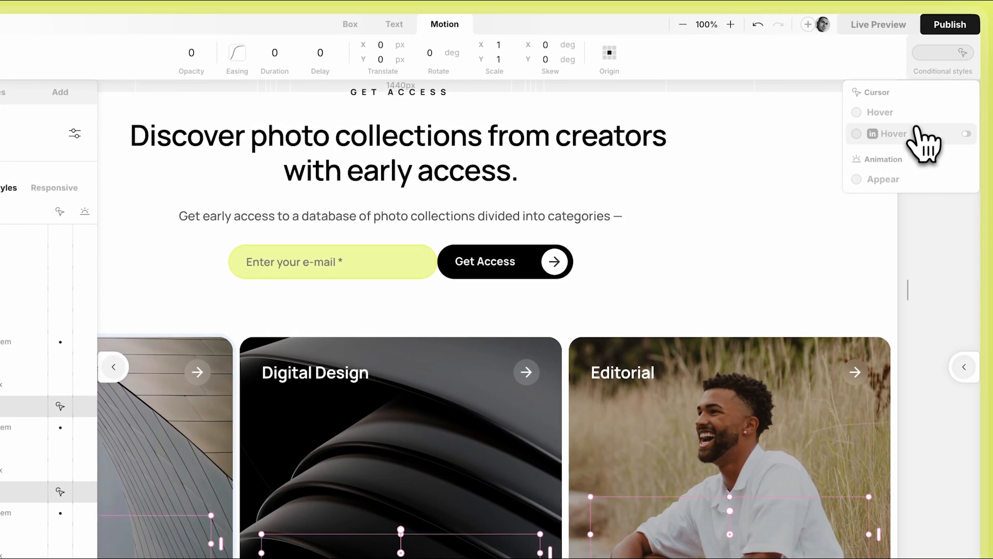
{"action": "left_click", "coordinate": [915, 133]}
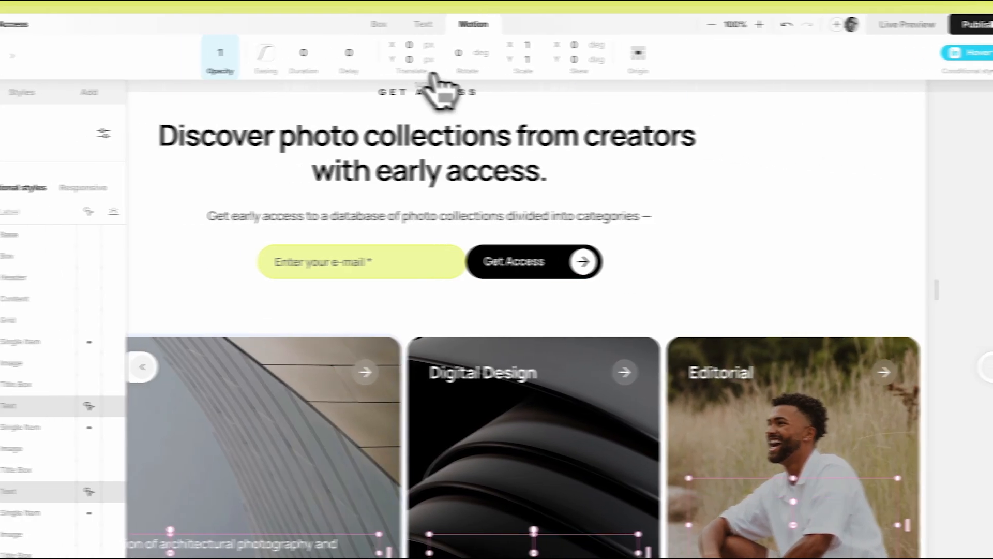
{"action": "left_click", "coordinate": [320, 53]}
{"action": "left_click", "coordinate": [435, 197]}
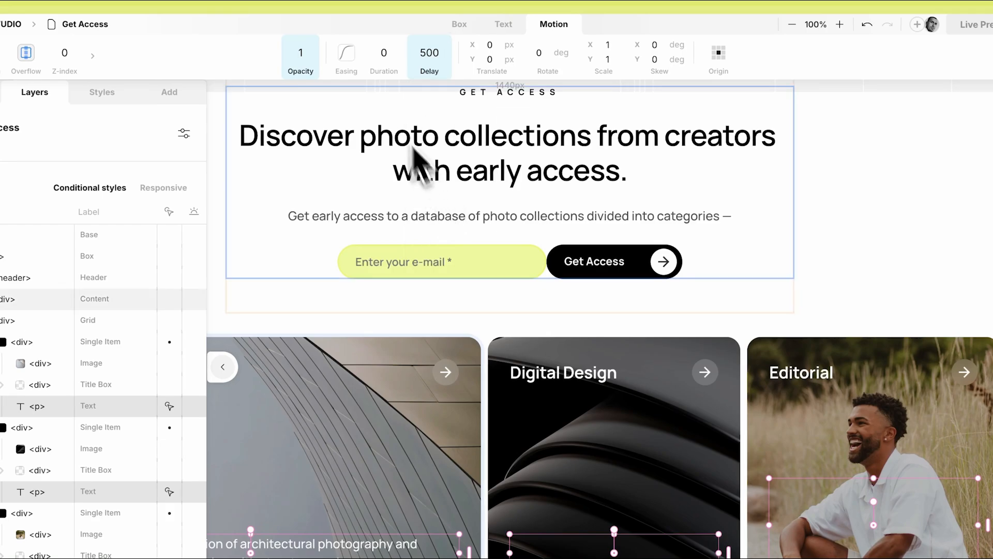
{"action": "left_click", "coordinate": [384, 53]}
{"action": "left_click", "coordinate": [391, 176]}
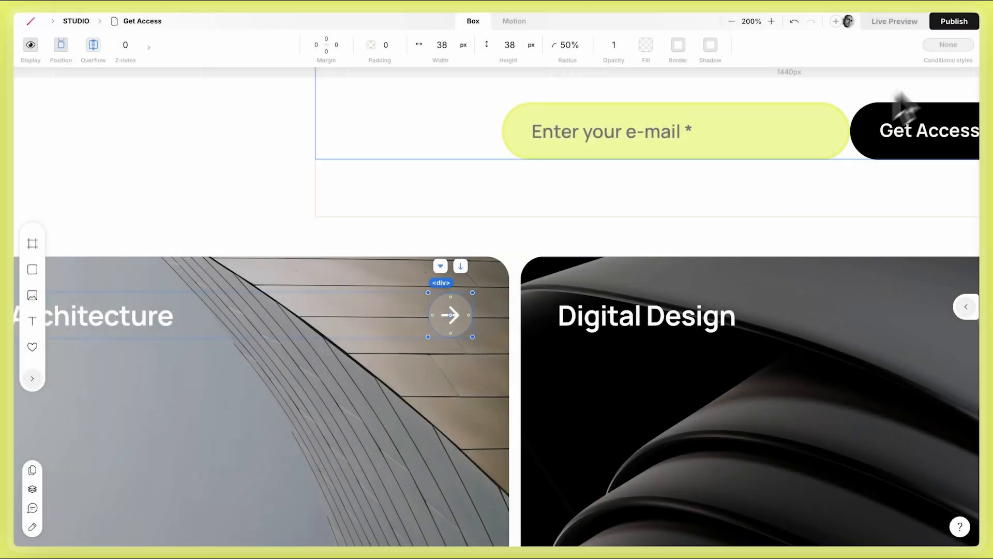
Give the "Architecture" card's arrow circle a yellow-green fill in its parent-hover (in Hover) style.
{"action": "left_click", "coordinate": [948, 44]}
{"action": "left_click", "coordinate": [931, 111]}
{"action": "left_click", "coordinate": [675, 47]}
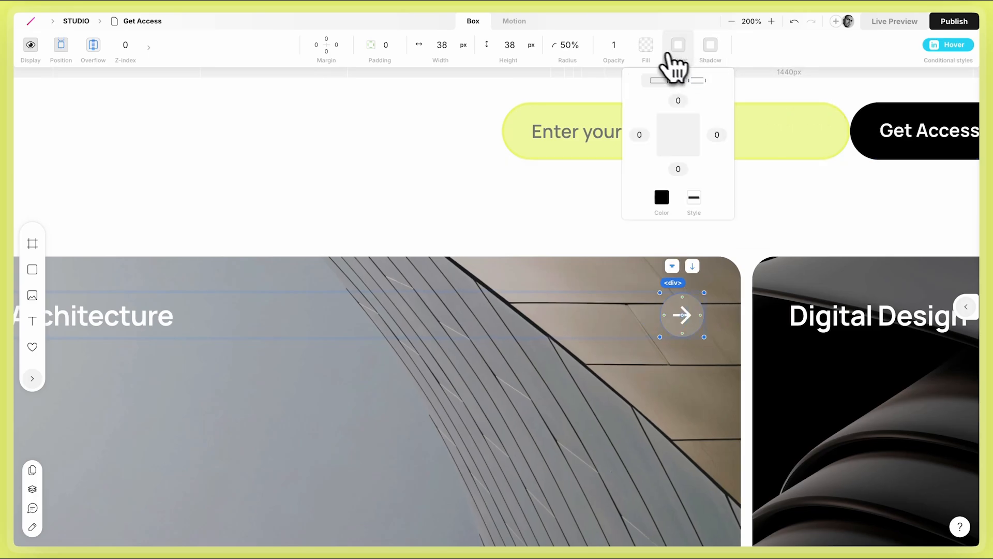
{"action": "left_click", "coordinate": [646, 45]}
{"action": "left_click", "coordinate": [639, 81]}
Select the arrow icon inside the "Architecture" card's circle and open its colour setting in the parent-hover (in Hover) style.
{"action": "double_click", "coordinate": [688, 305]}
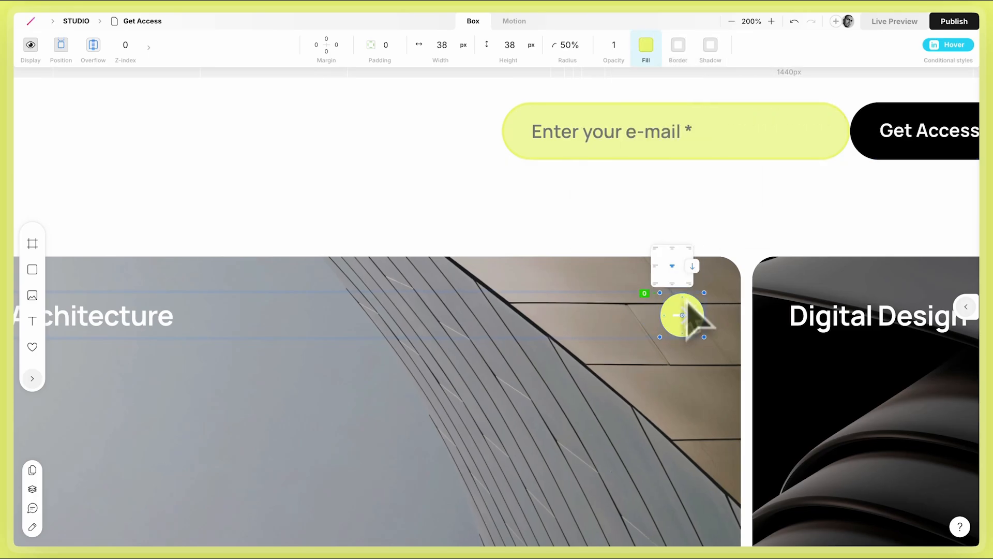
{"action": "left_click", "coordinate": [948, 44]}
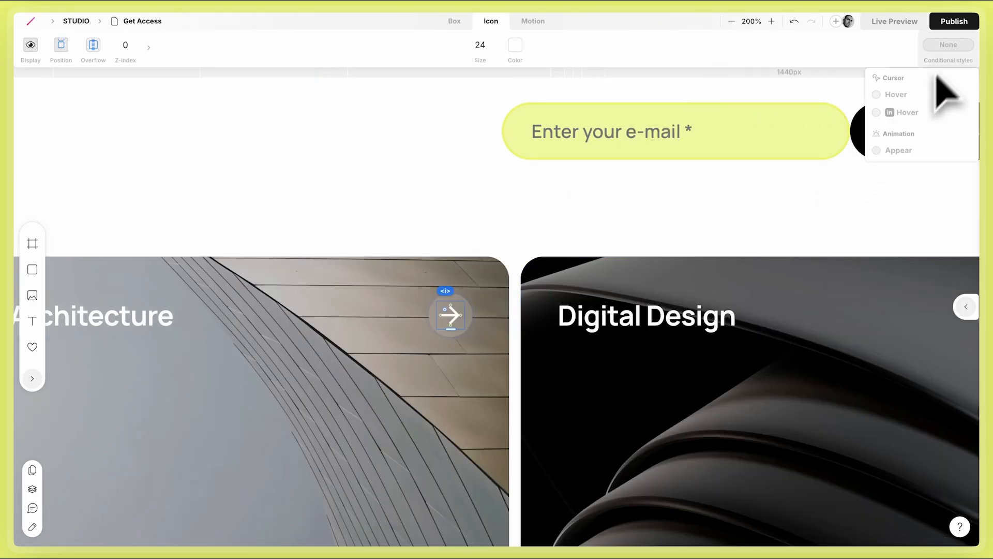
{"action": "left_click", "coordinate": [925, 111]}
{"action": "left_click", "coordinate": [515, 45]}
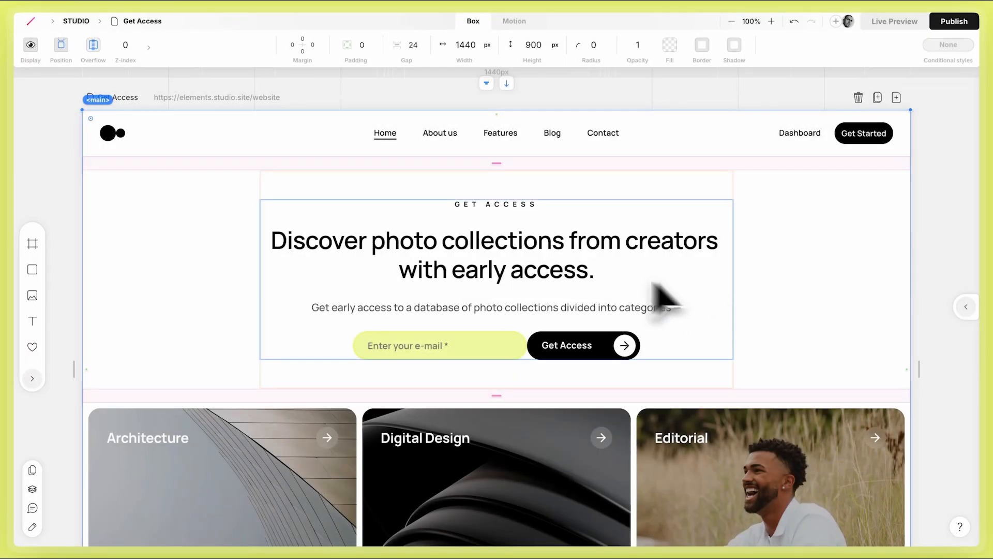
Set the font weight of the "Discover photo collections from creators with early access." headline to 700.
{"action": "double_click", "coordinate": [588, 286]}
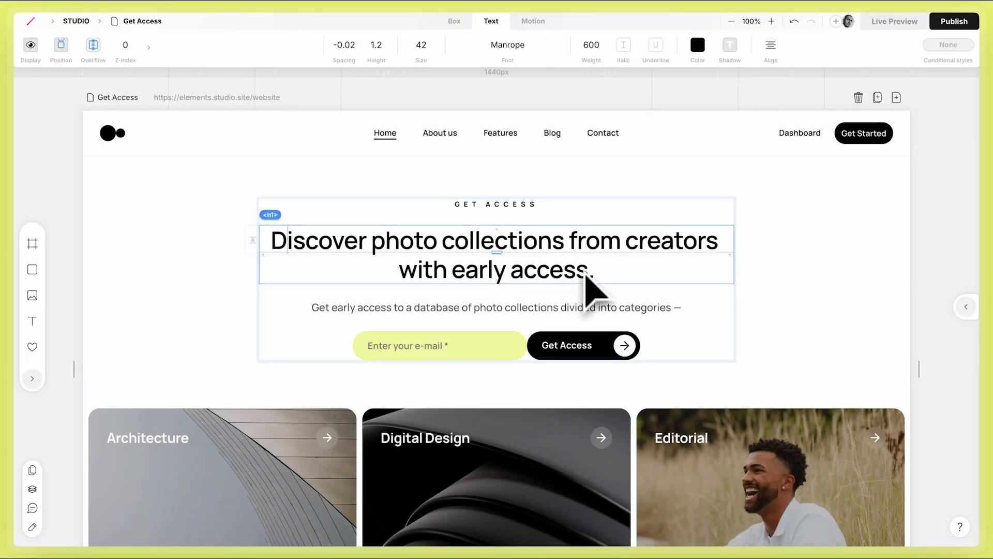
{"action": "left_click", "coordinate": [586, 54]}
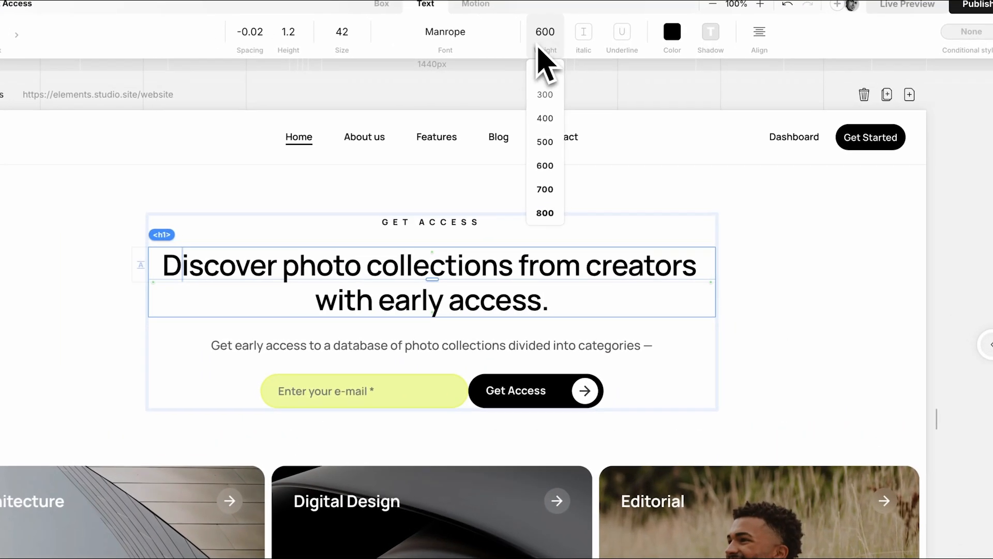
{"action": "left_click", "coordinate": [545, 189]}
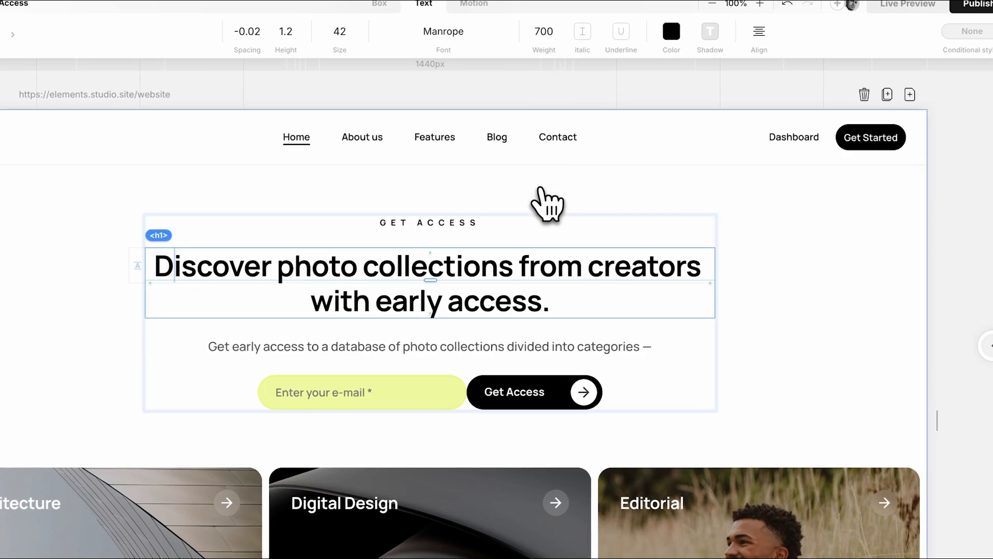
Switch the "Enter your e-mail *" input to its Focused style and open its fill colour settings.
{"action": "left_click", "coordinate": [399, 392]}
{"action": "double_click", "coordinate": [401, 392]}
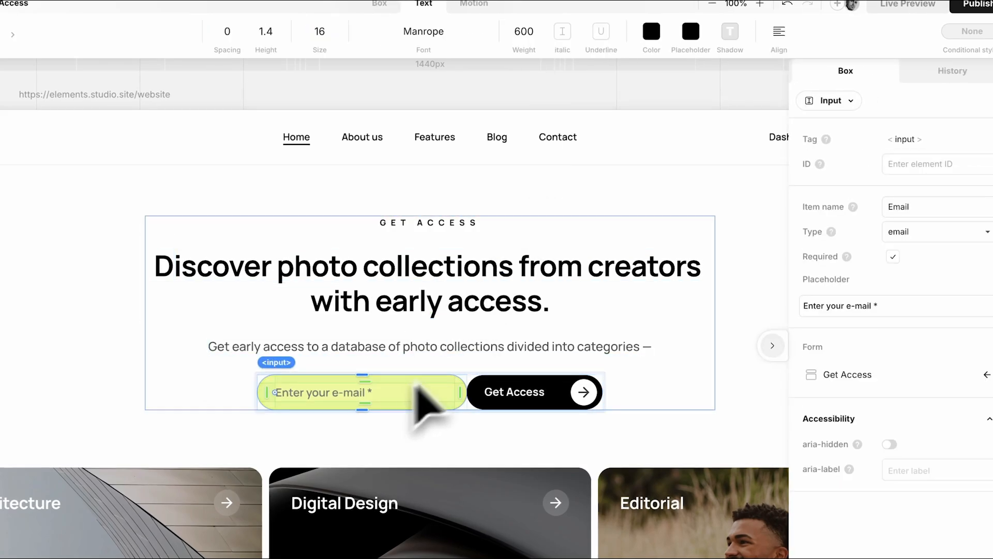
{"action": "left_click", "coordinate": [968, 31]}
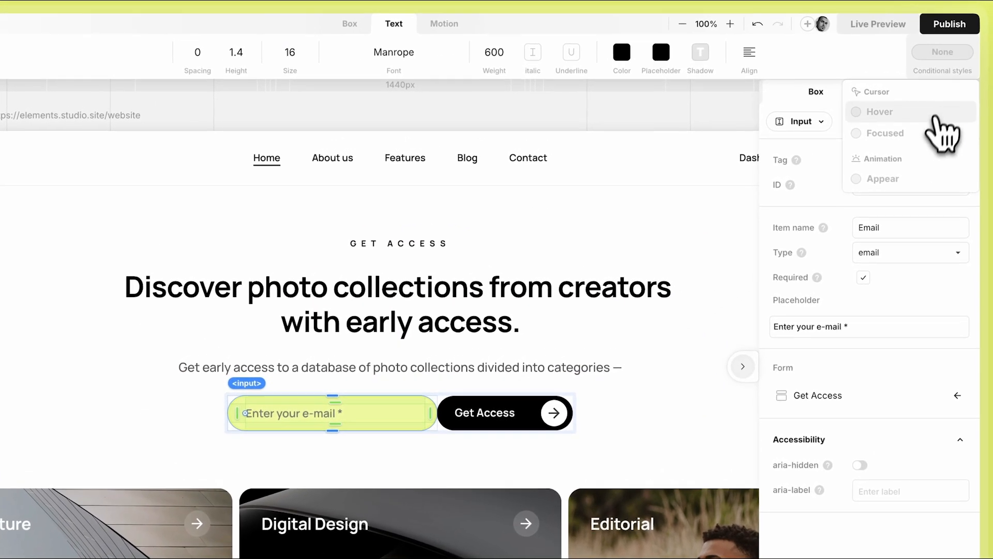
{"action": "left_click", "coordinate": [939, 132]}
{"action": "left_click", "coordinate": [536, 49]}
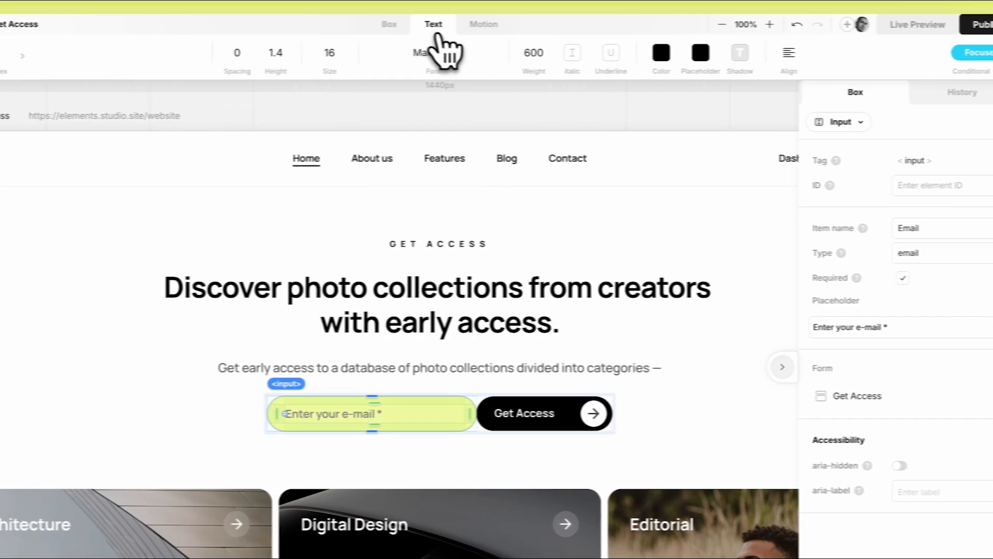
{"action": "left_click", "coordinate": [349, 24]}
{"action": "left_click", "coordinate": [579, 53]}
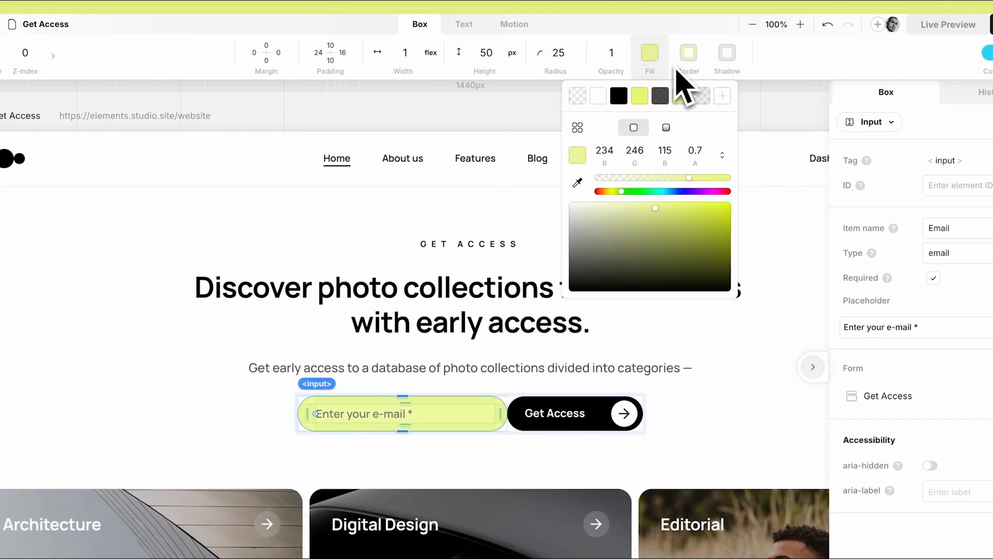